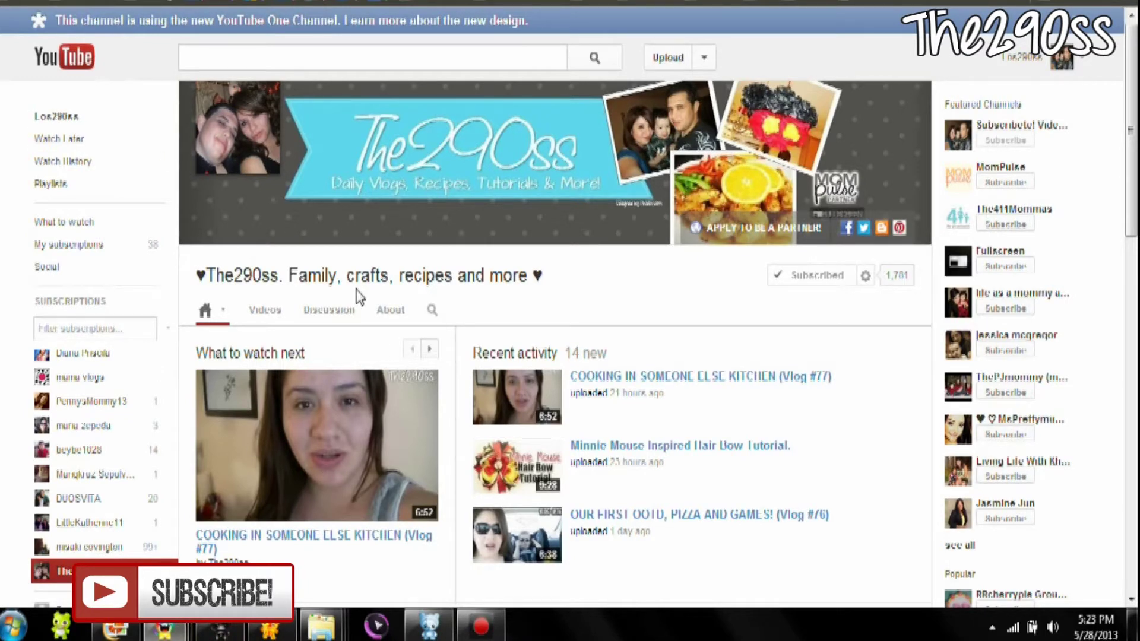
key("alt+Tab")
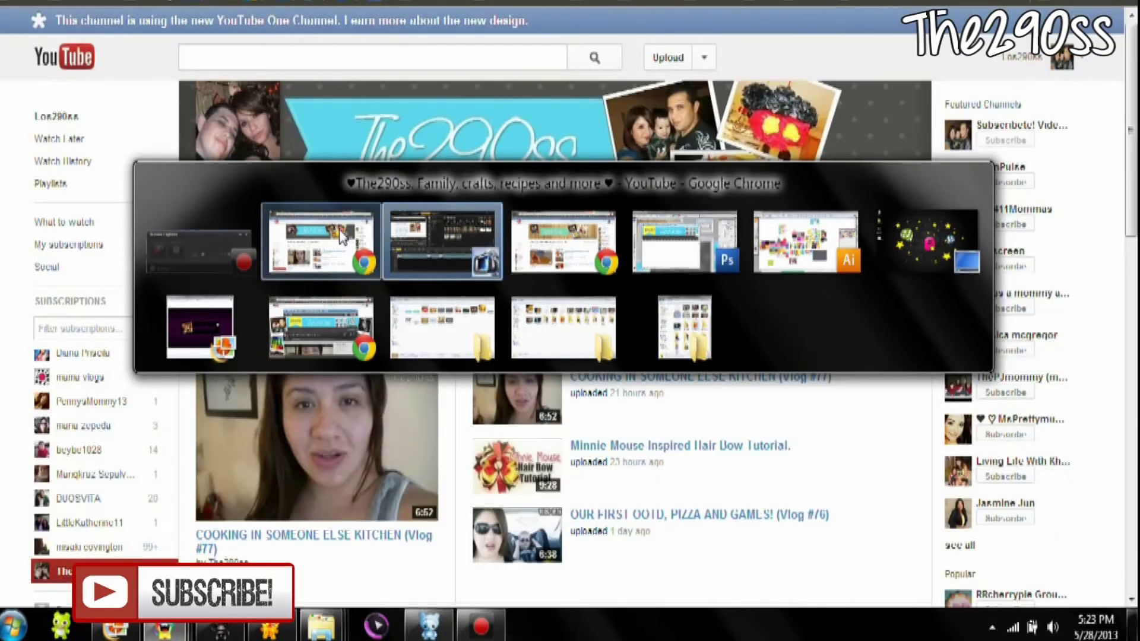
left_click(341, 237)
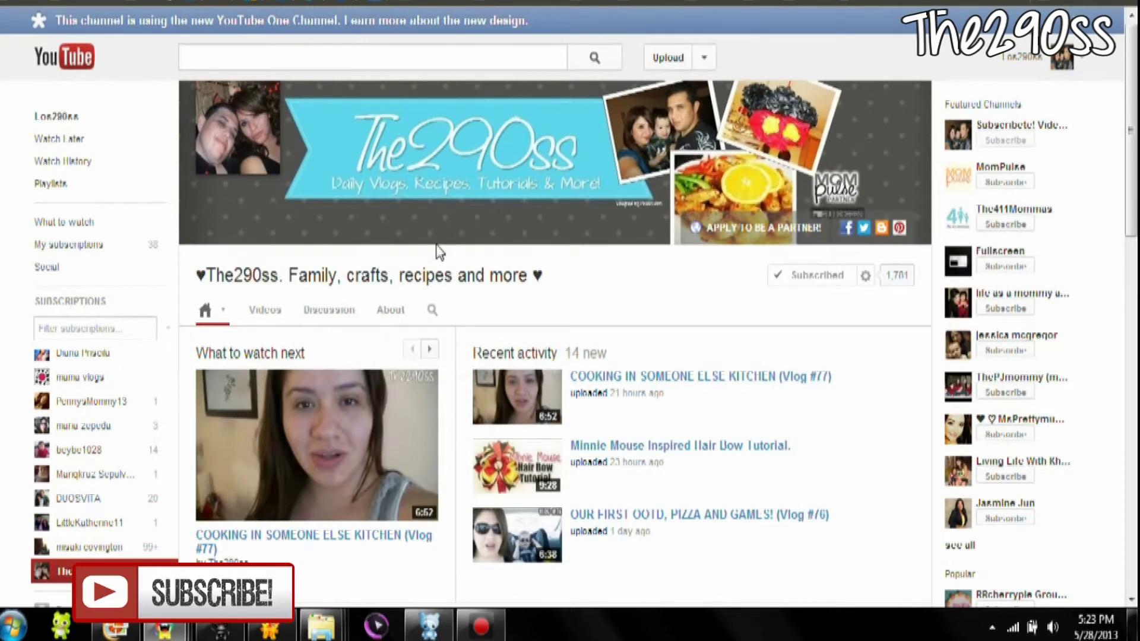
key("alt+Tab")
key("alt+Tab")
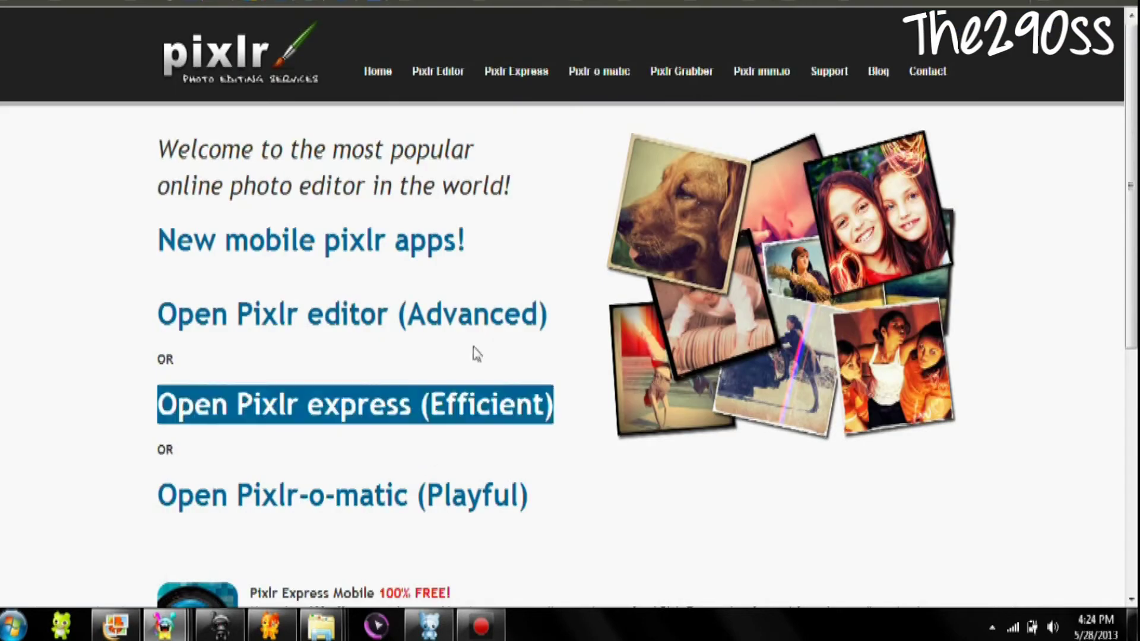
Launch the Pixlr Editor from the Pixlr home page and open the Specs image from the computer
left_click(473, 351)
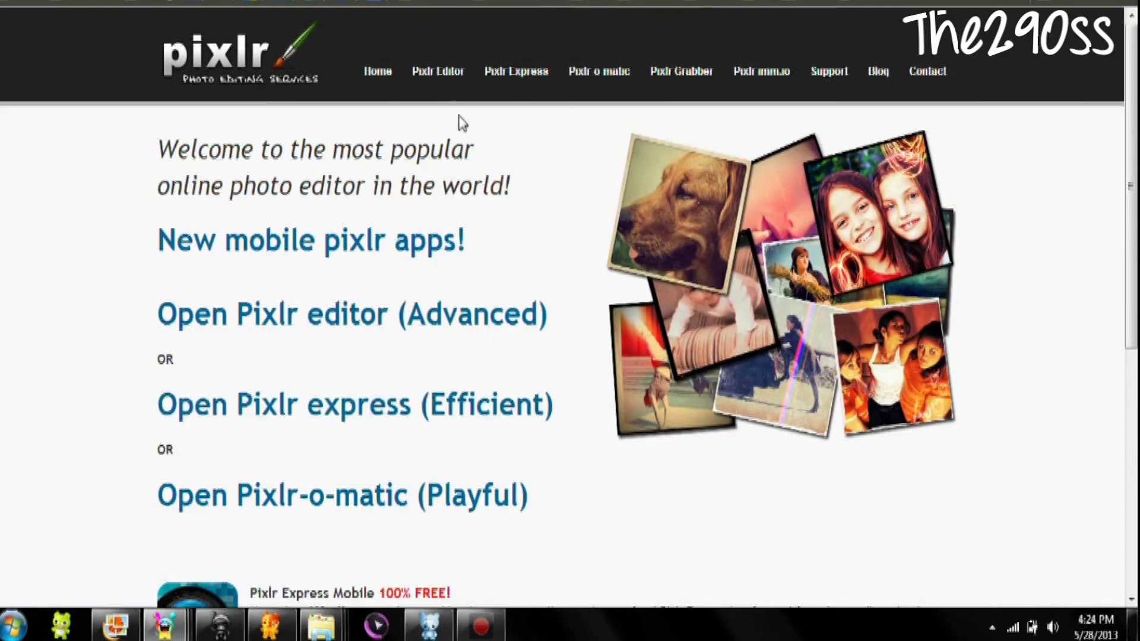
left_click(446, 80)
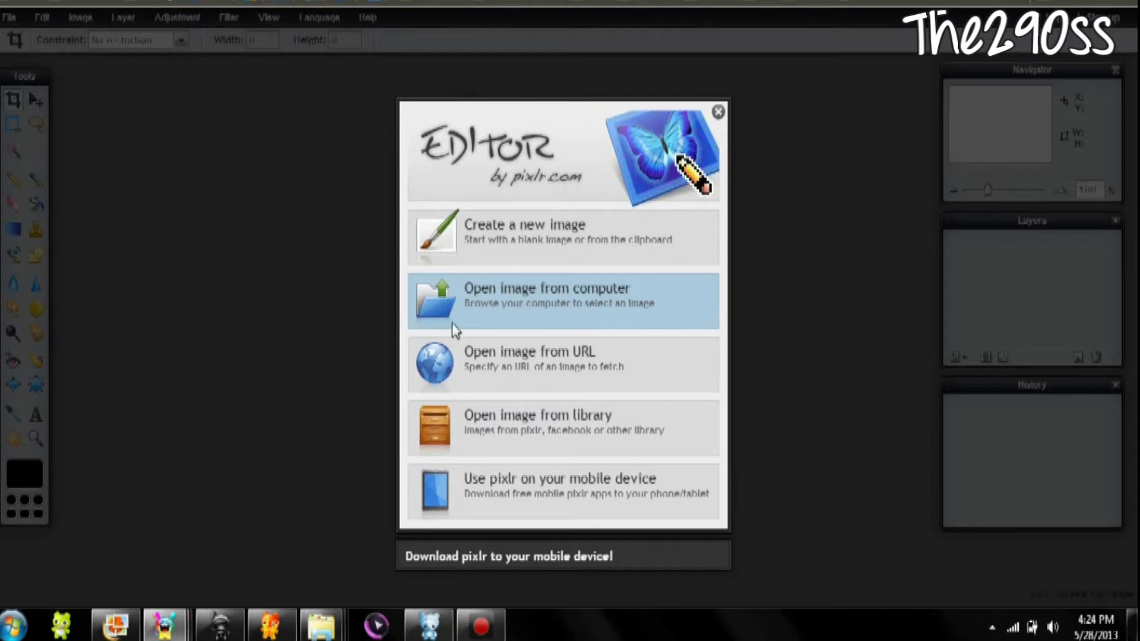
left_click(541, 299)
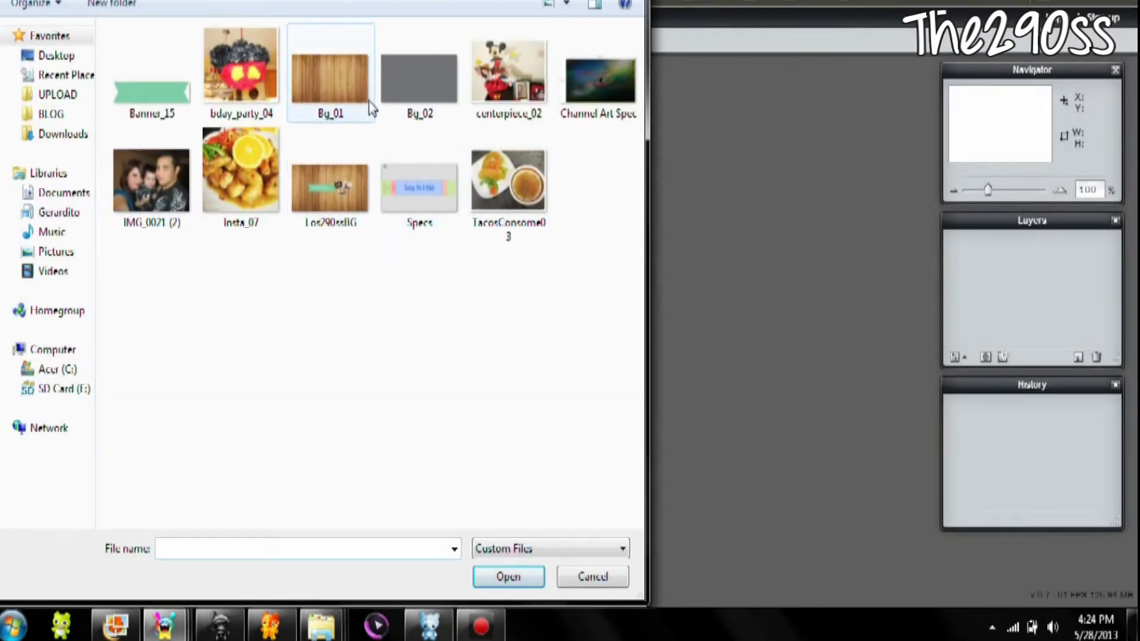
left_click(392, 190)
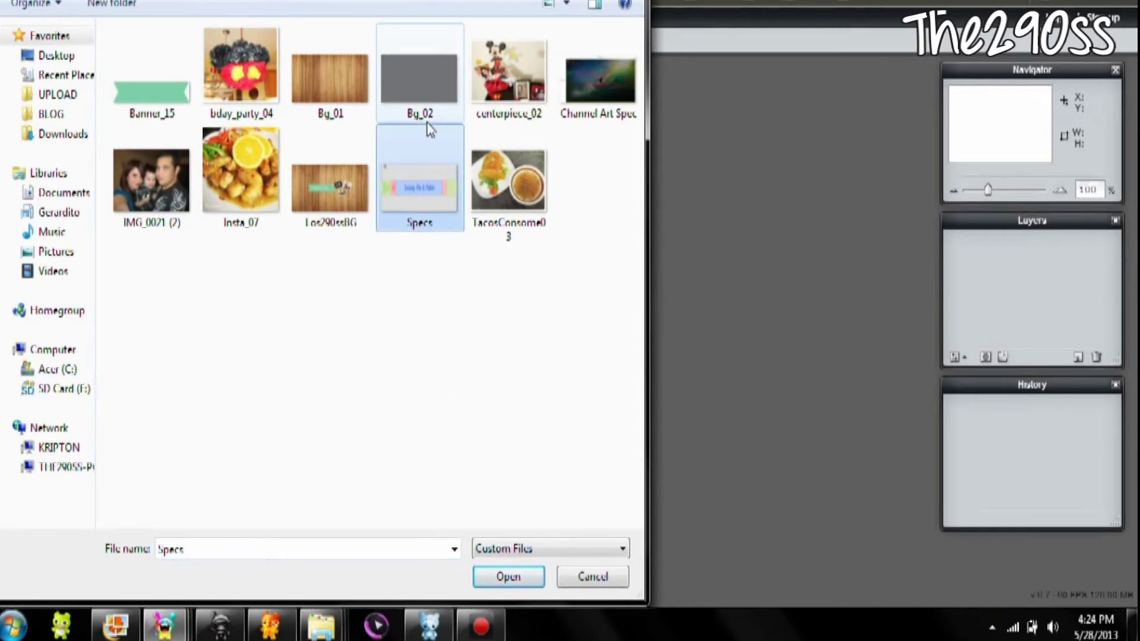
left_click(494, 579)
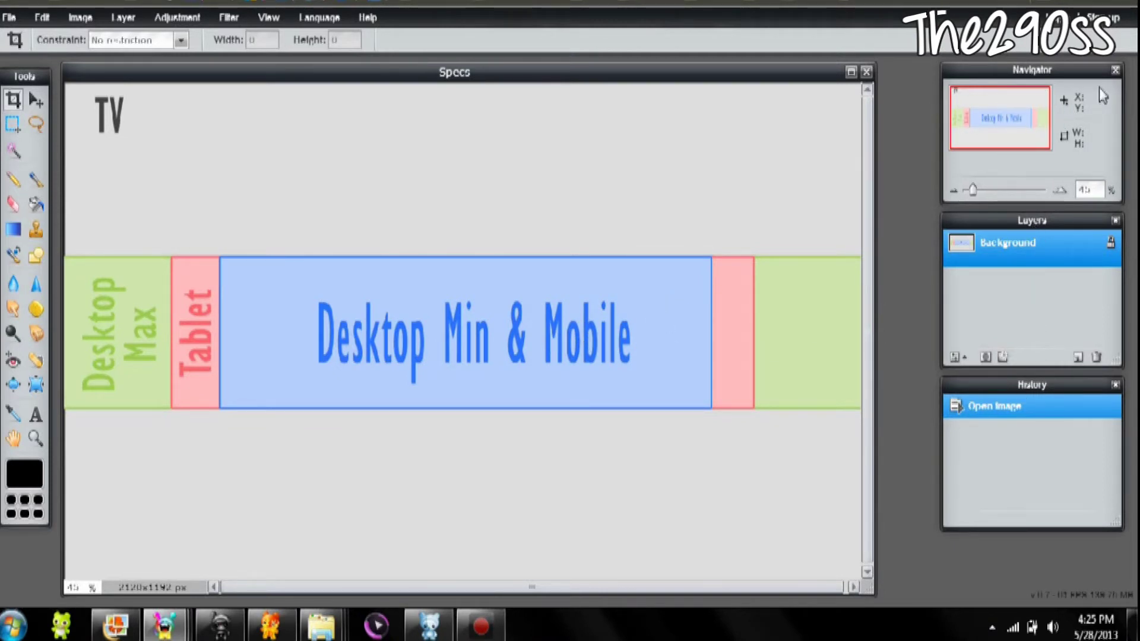
Close the Navigator, move the Layers palette up into its place, and enlarge it down to the History palette
left_click(1116, 71)
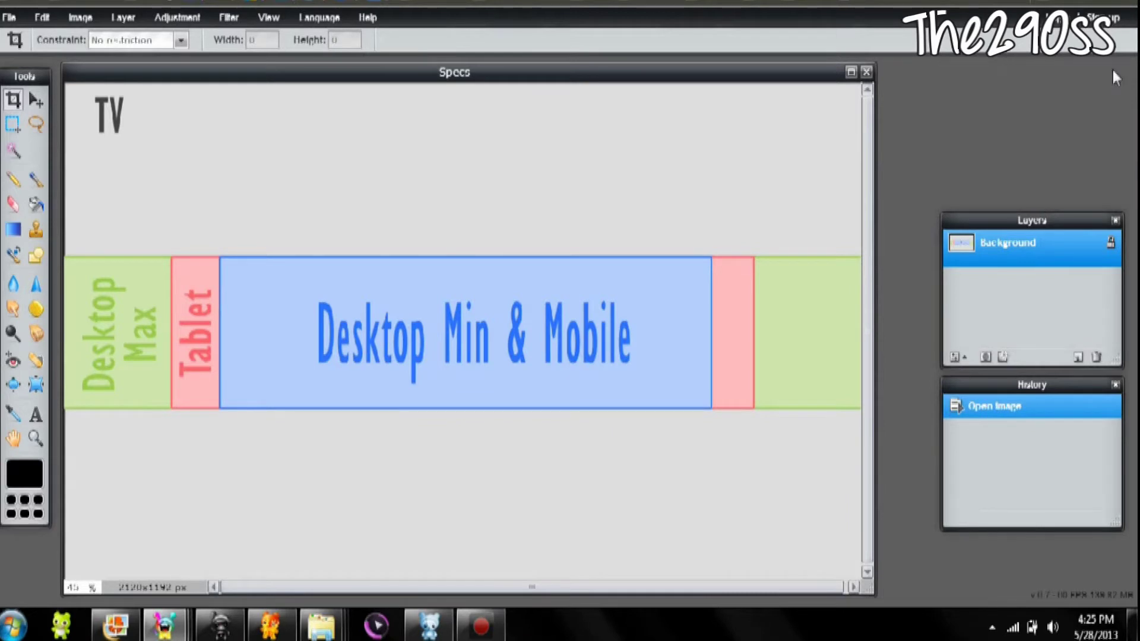
left_click_drag(1056, 225, 1061, 70)
left_click_drag(1121, 206, 1120, 337)
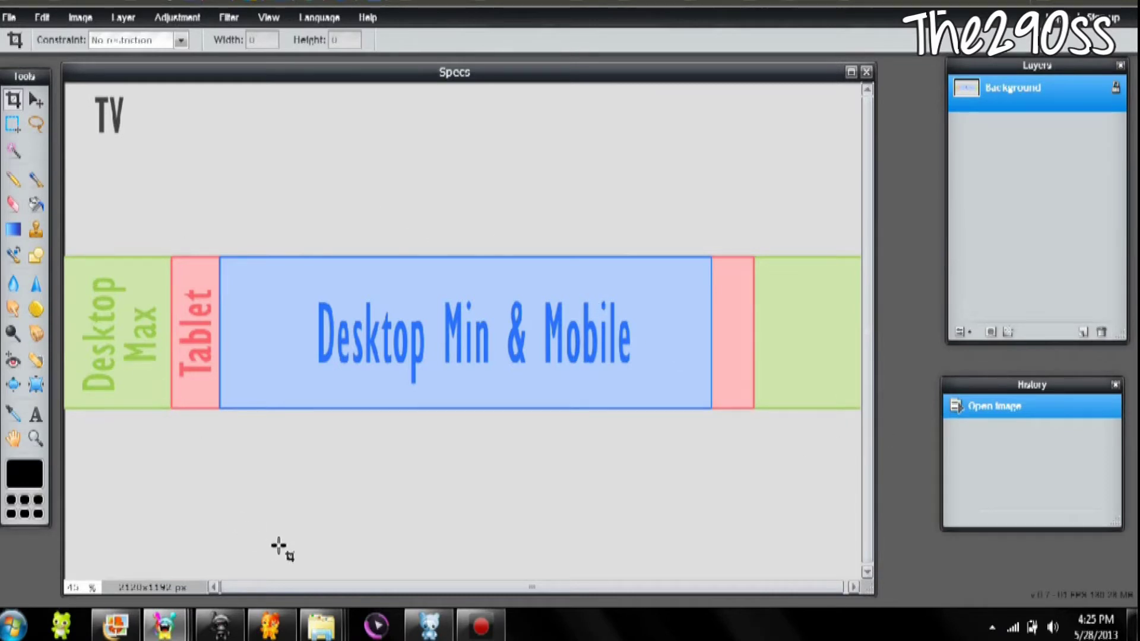
Open the images Bg_02, bday_party_04, Insta_07 and IMG_0021 (2) from the computer together
left_click(14, 19)
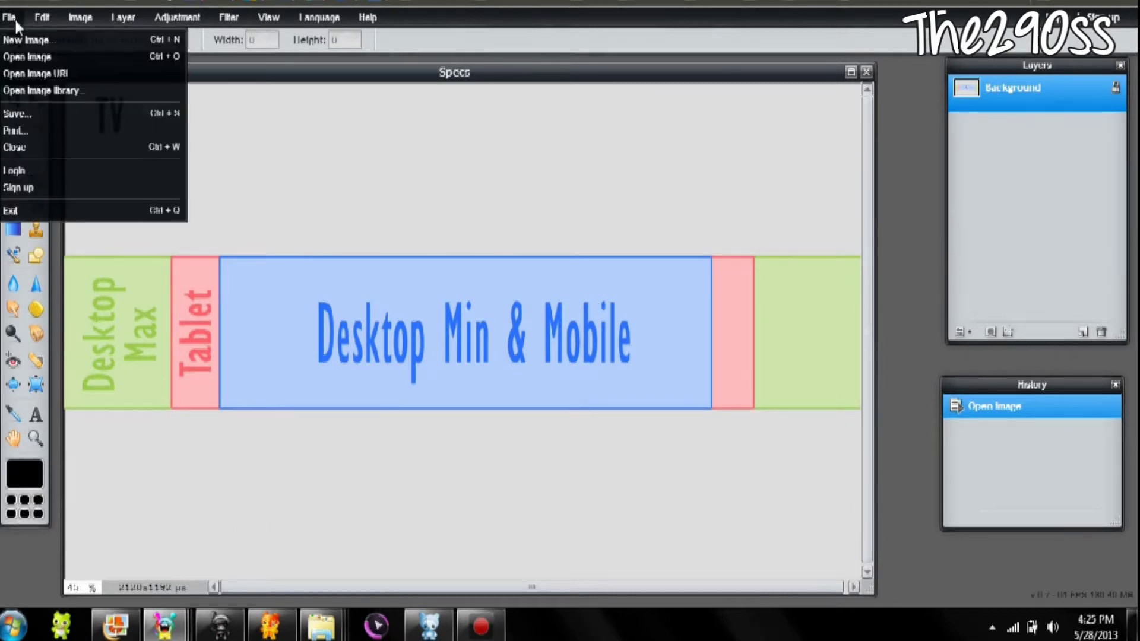
left_click(44, 56)
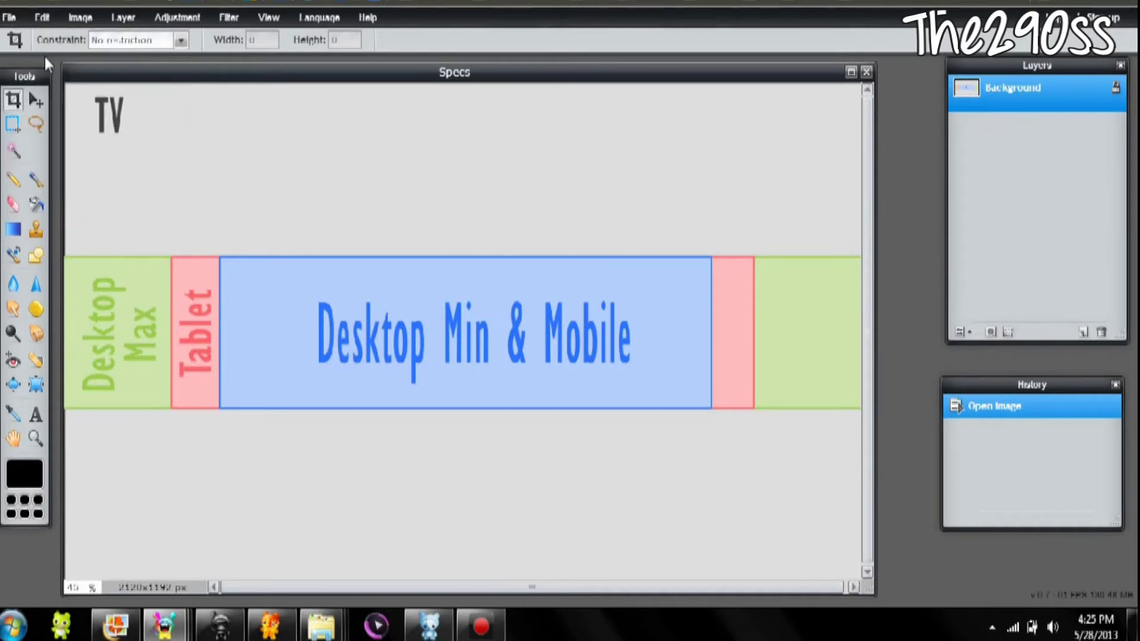
left_click(423, 88)
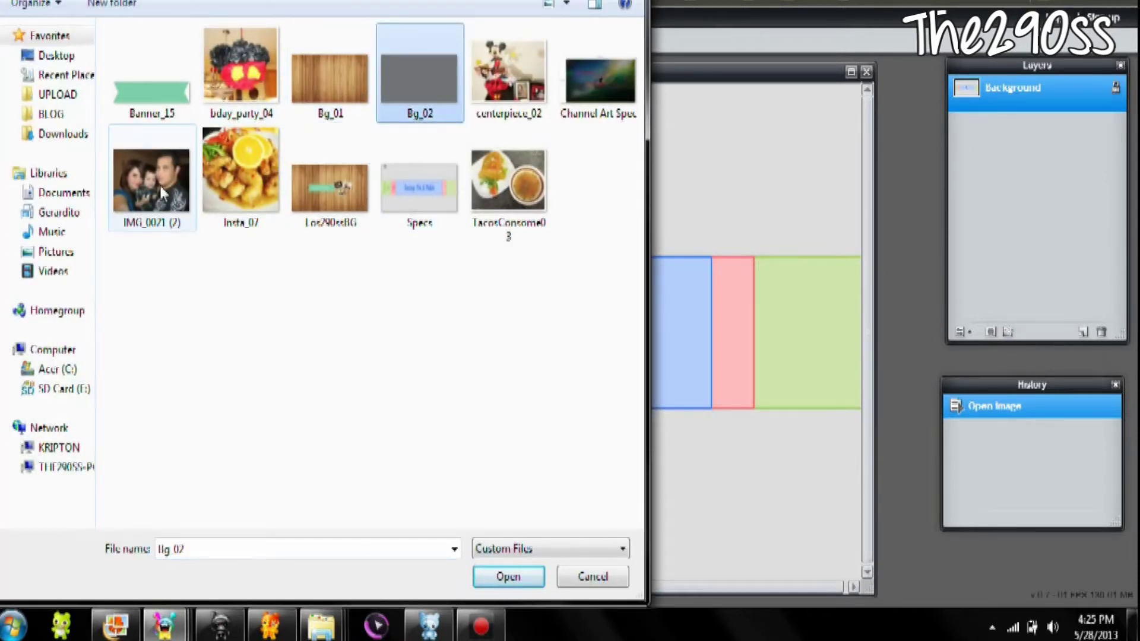
left_click(237, 104, "ctrl")
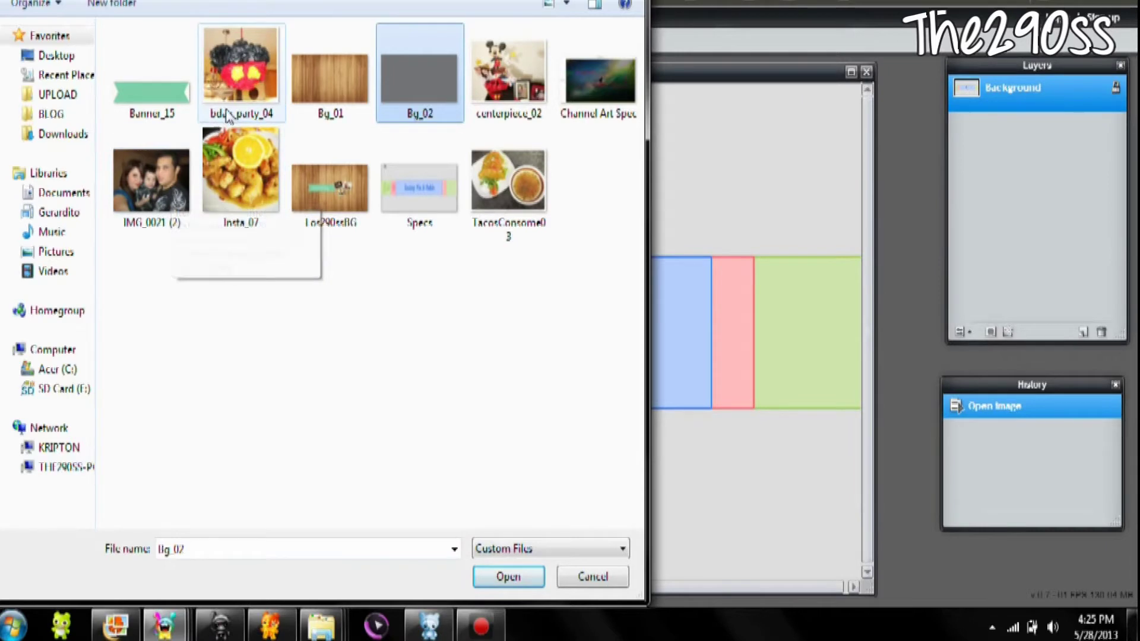
left_click(238, 168, "ctrl")
left_click(166, 183, "ctrl")
left_click(508, 576)
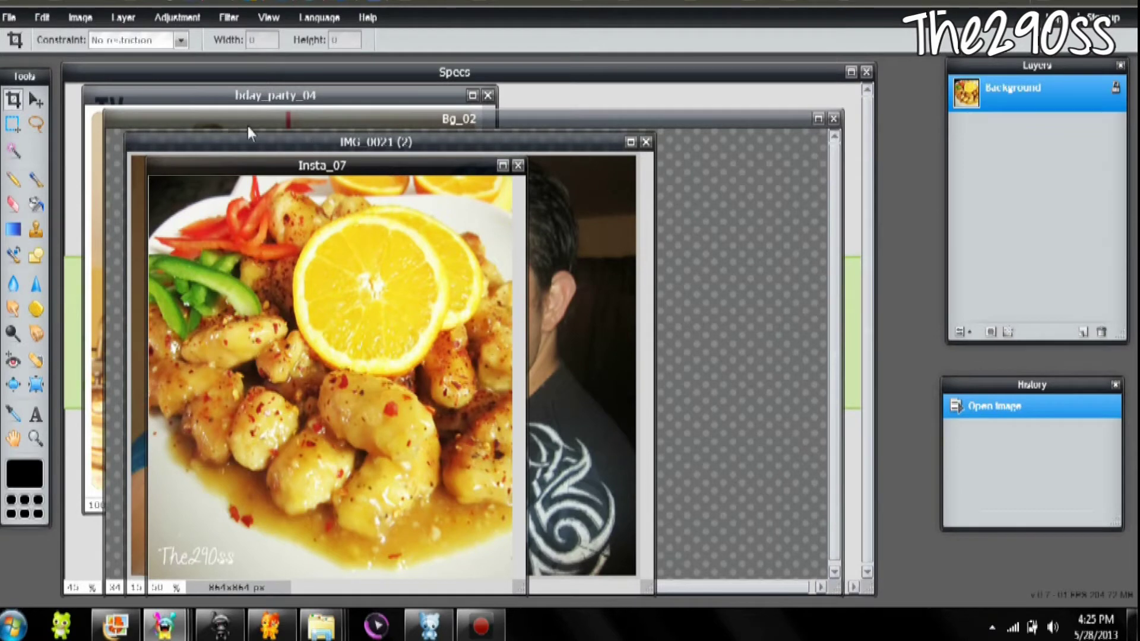
Activate the Move tool and shift the four newly opened image windows away so the Specs template is accessible
left_click(34, 101)
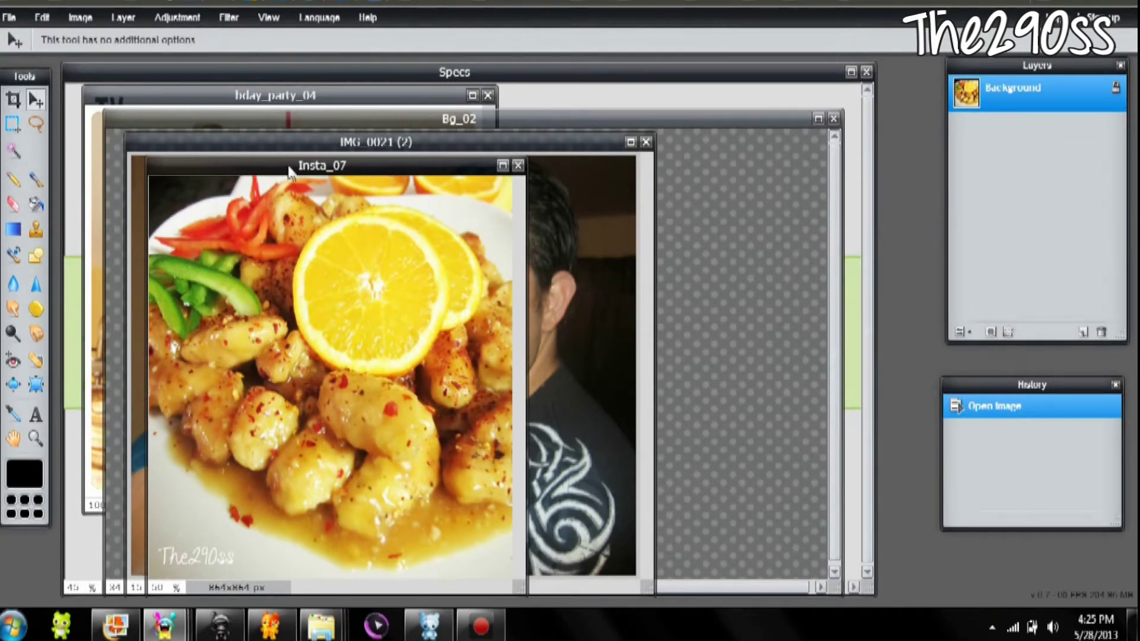
left_click_drag(284, 162, 946, 328)
left_click_drag(218, 140, 891, 325)
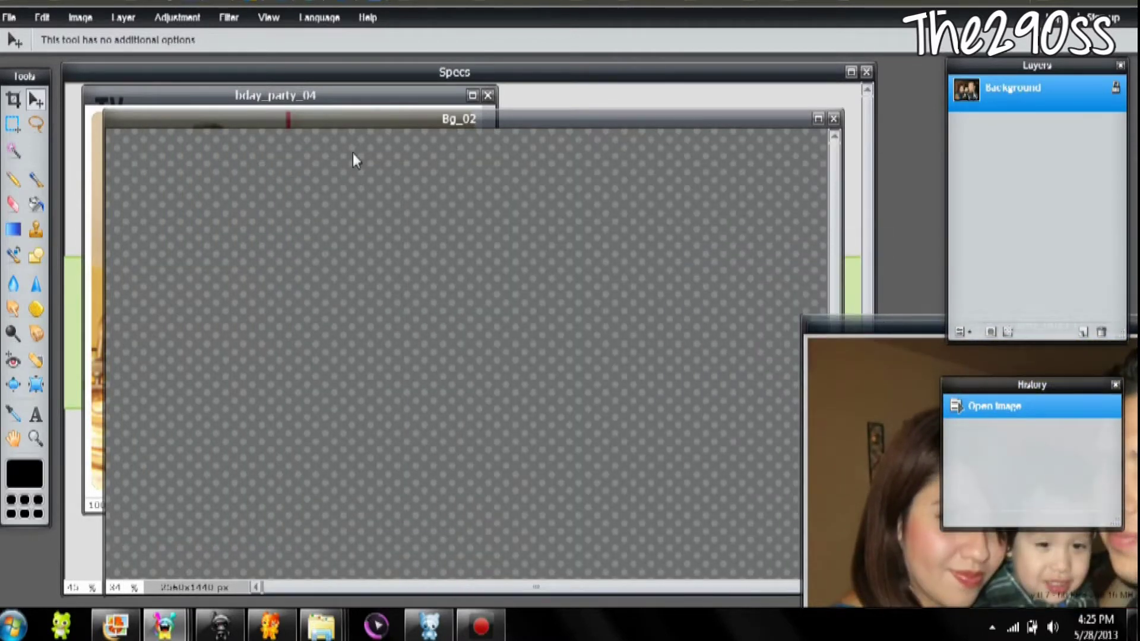
left_click_drag(220, 105, 948, 336)
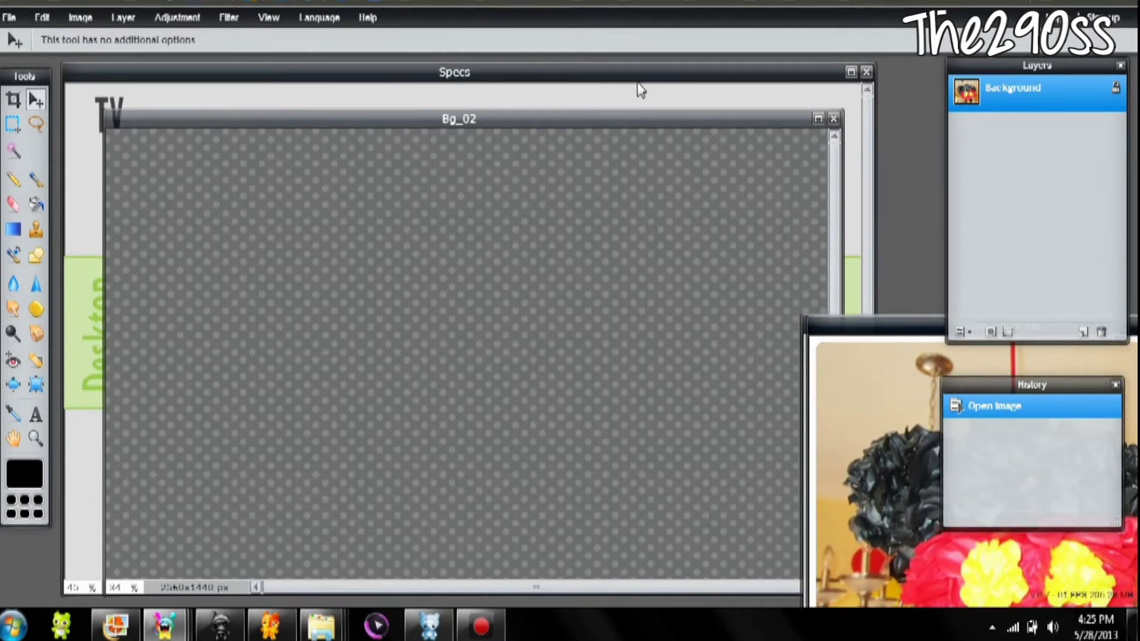
left_click_drag(487, 110, 505, 283)
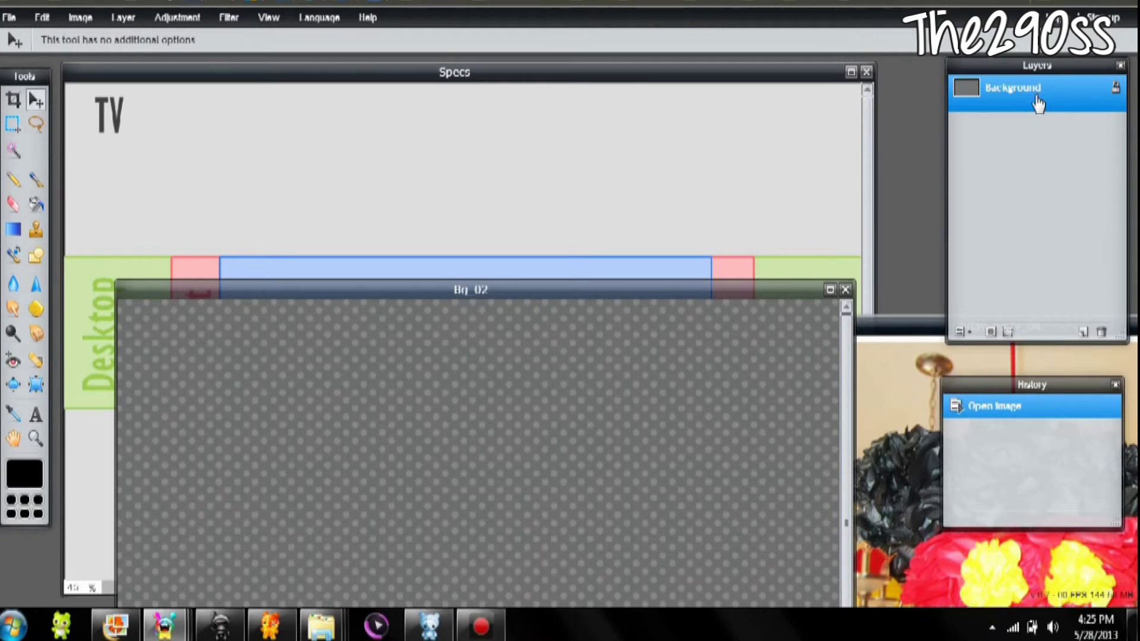
Copy the Bg_02 dotted background into the Specs image as a new layer and hide that layer
left_click_drag(1037, 104, 564, 152)
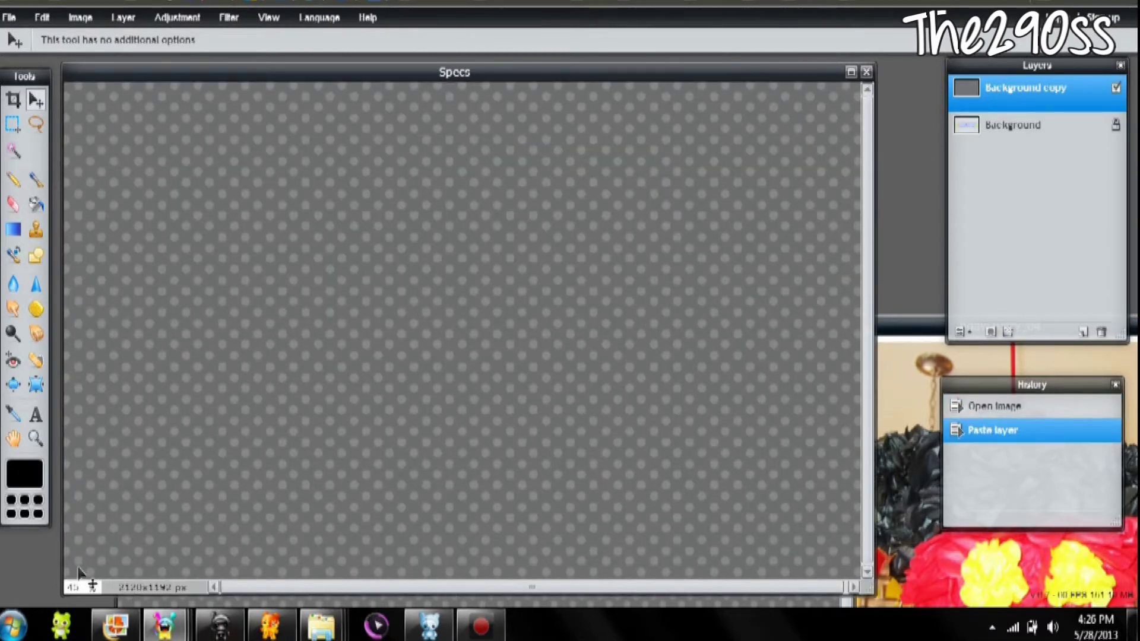
type("35")
key("Return")
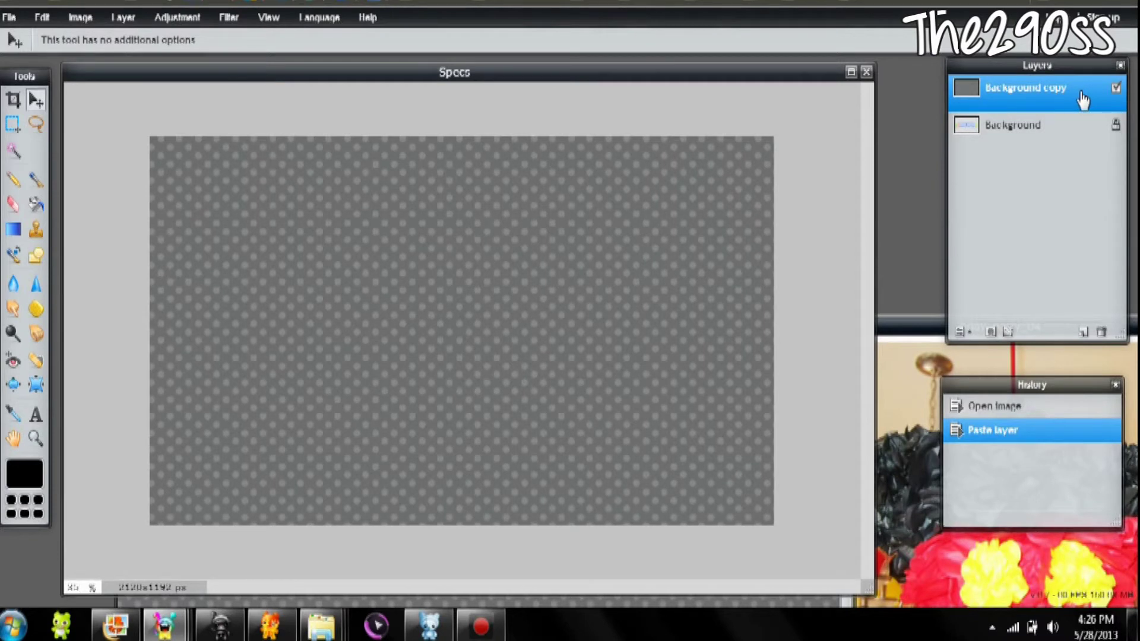
left_click(1116, 89)
Copy the bday_party_04 photo into the Specs image as a layer and move it over the Desktop Min & Mobile area
left_click(906, 327)
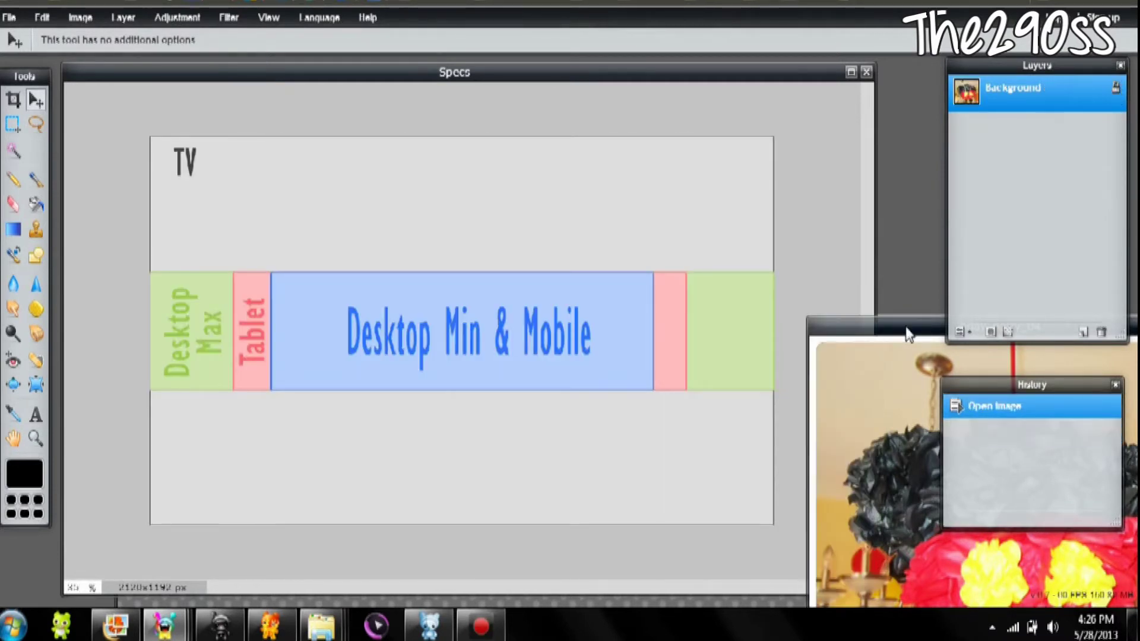
left_click_drag(1043, 88, 618, 236)
left_click_drag(216, 169, 503, 269)
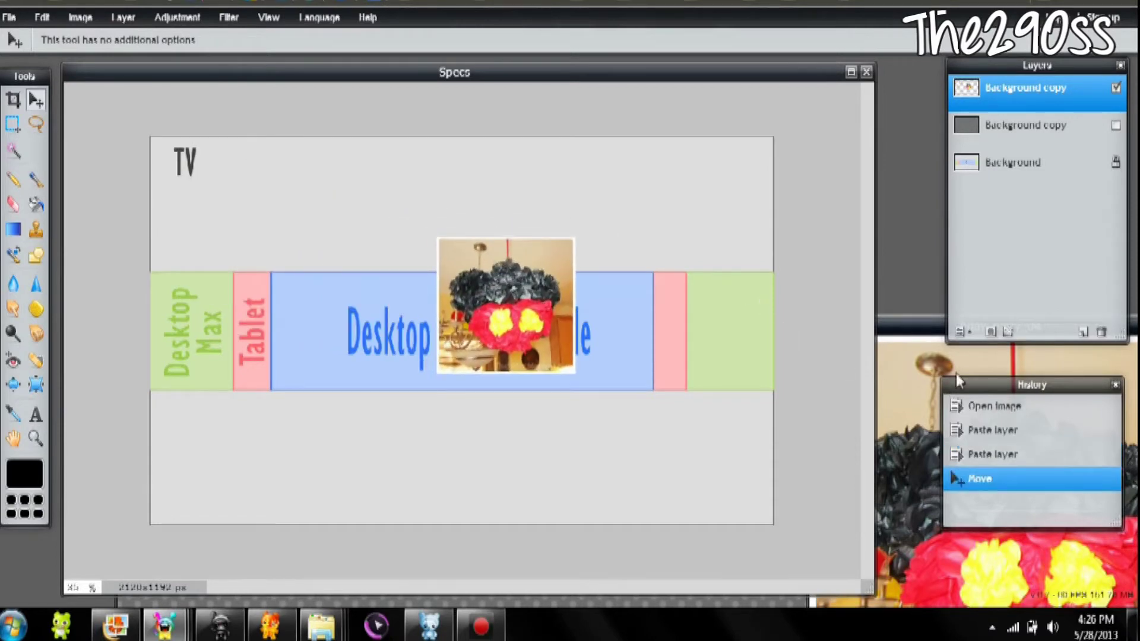
Set the bday_party_04 window aside and copy the IMG_0021 (2) family photo into the Specs image as a new layer
left_click_drag(932, 328, 354, 310)
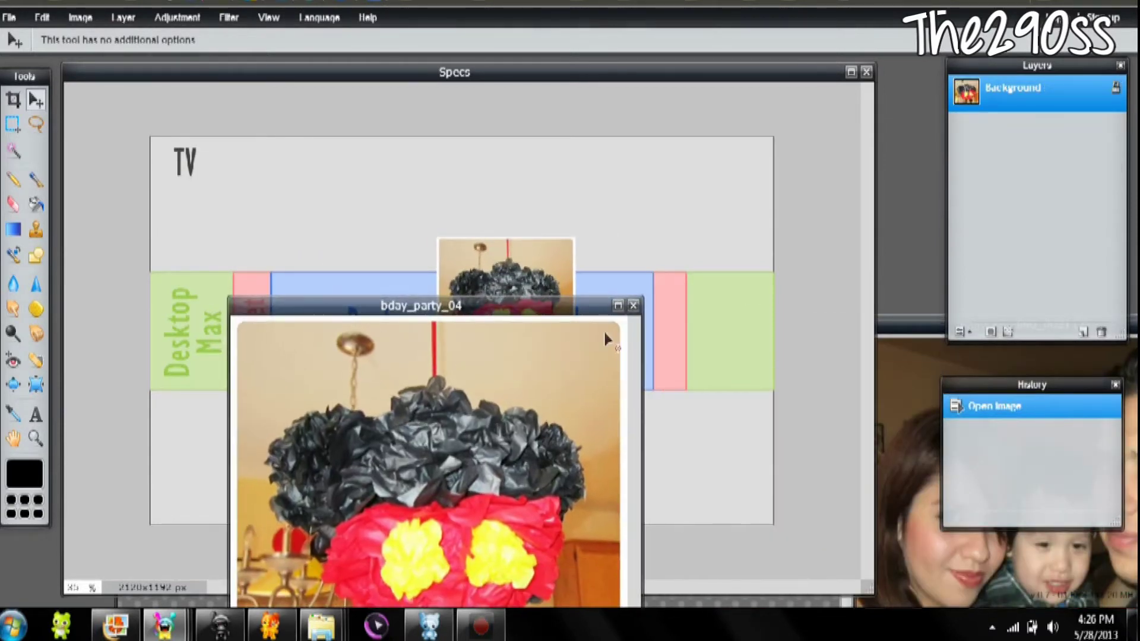
left_click_drag(593, 298, 104, 559)
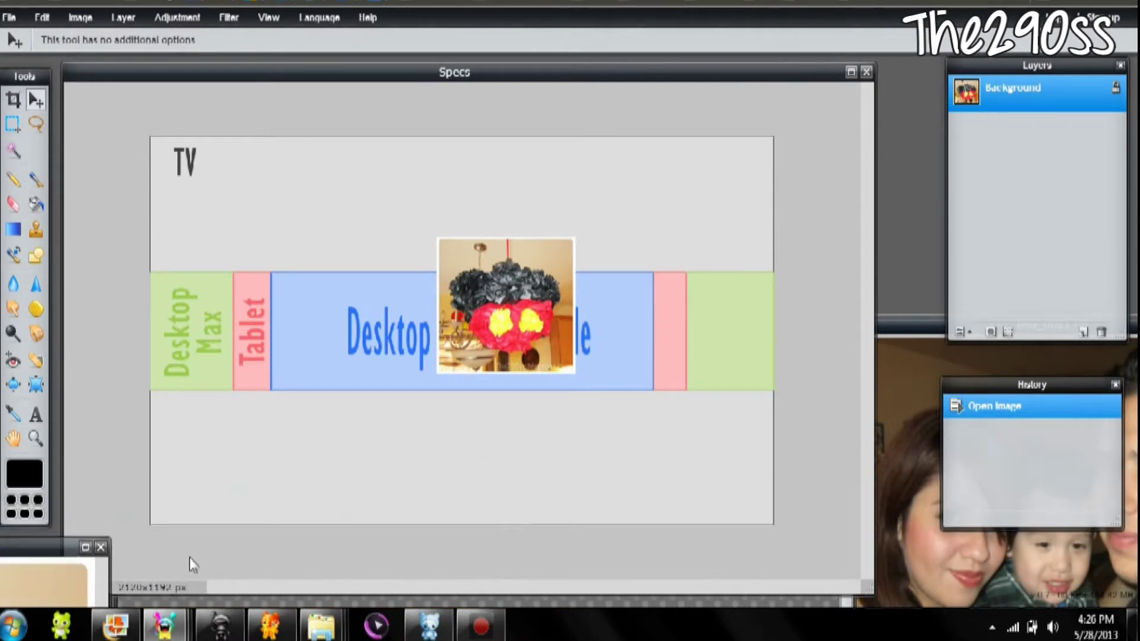
left_click_drag(907, 330, 740, 274)
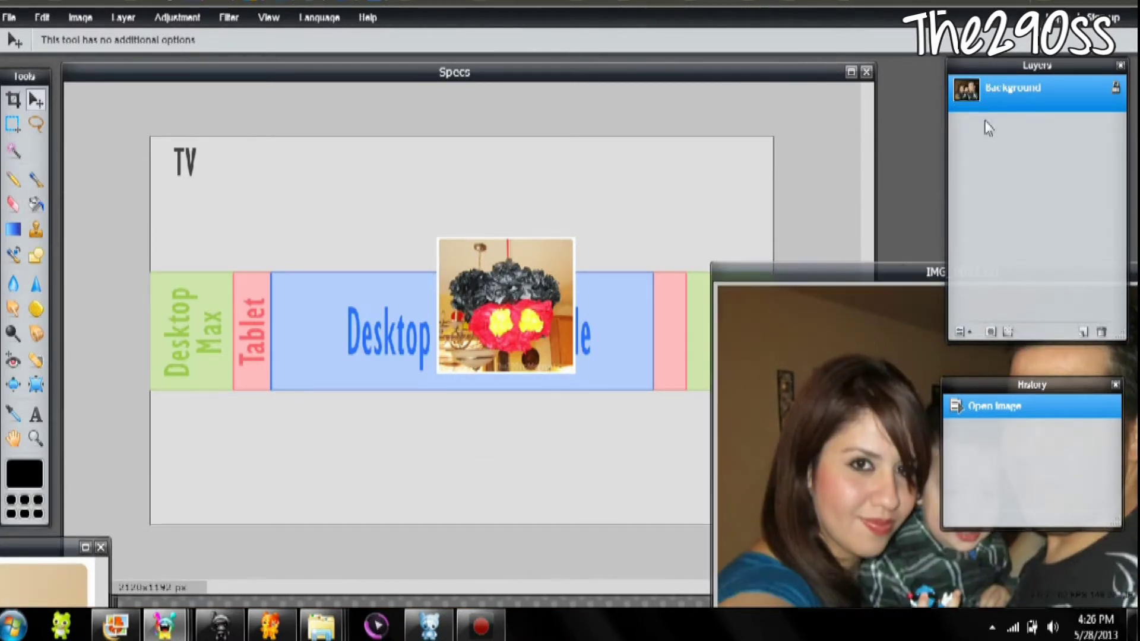
left_click_drag(1013, 98, 657, 273)
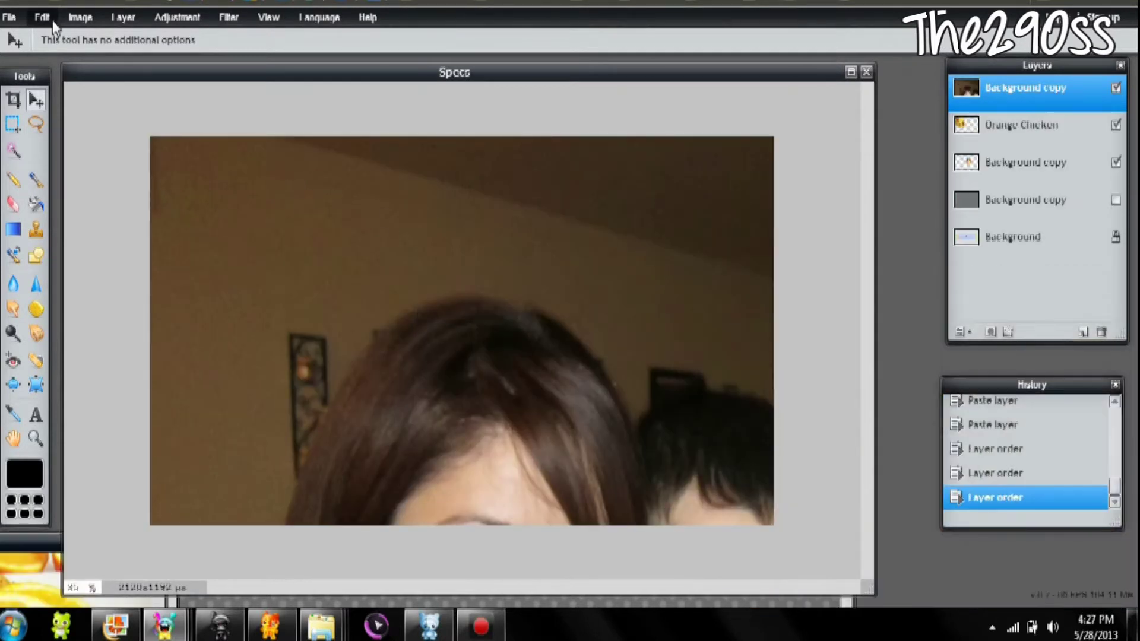
Shrink the family photo with Free transform to roughly the birthday photo's size and place it over the Desktop Min & Mobile area
left_click(43, 18)
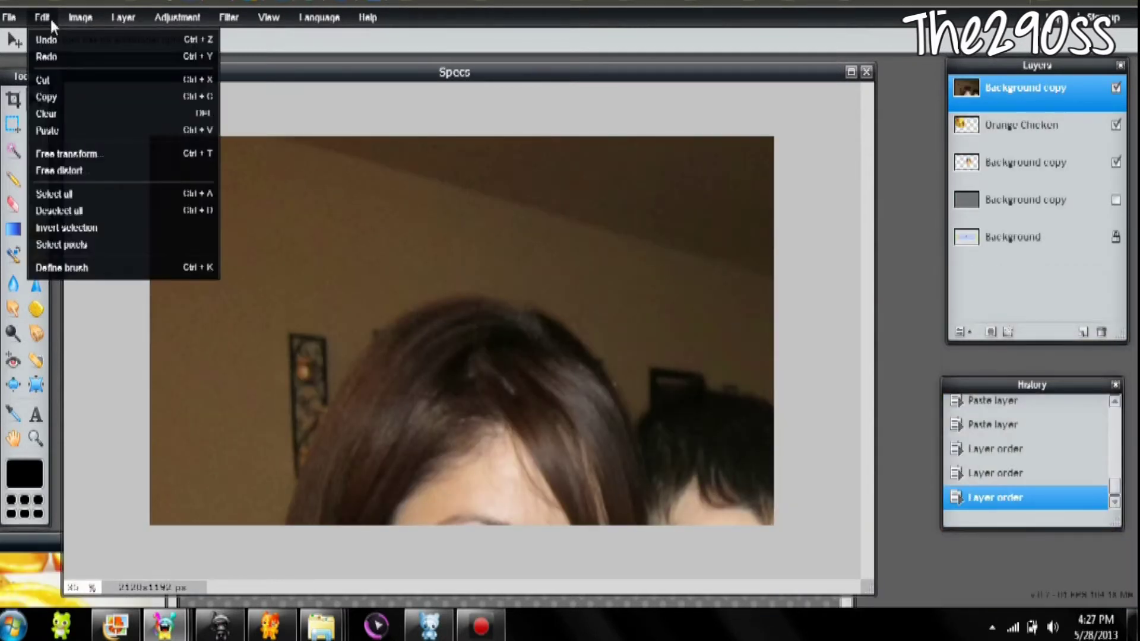
left_click(66, 153)
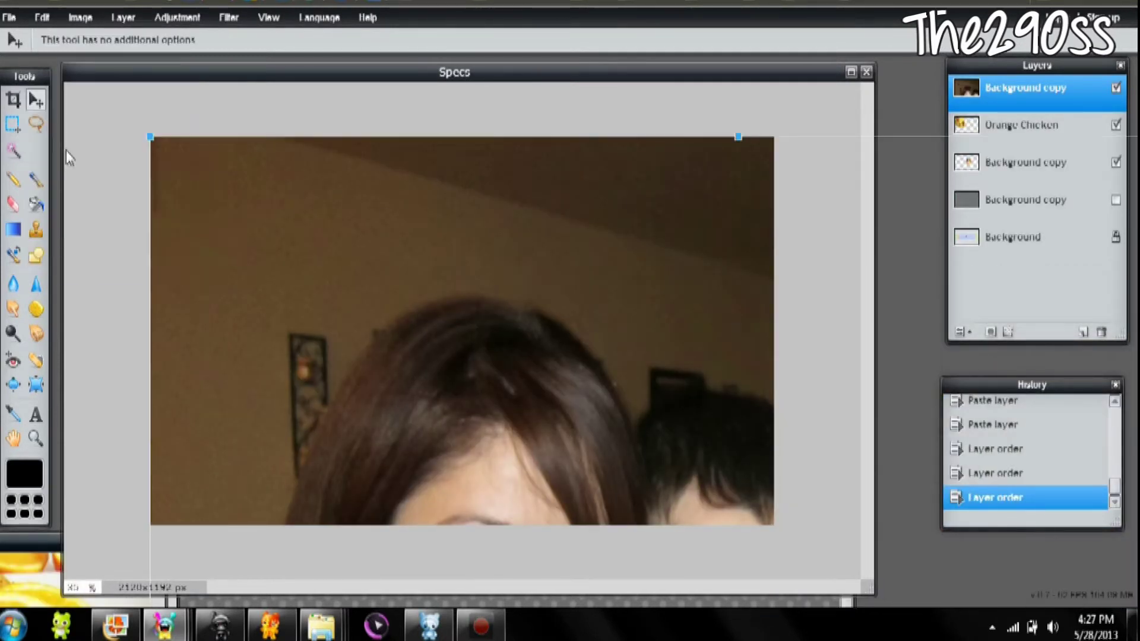
left_click_drag(150, 136, 490, 268)
left_click_drag(370, 154, 423, 208)
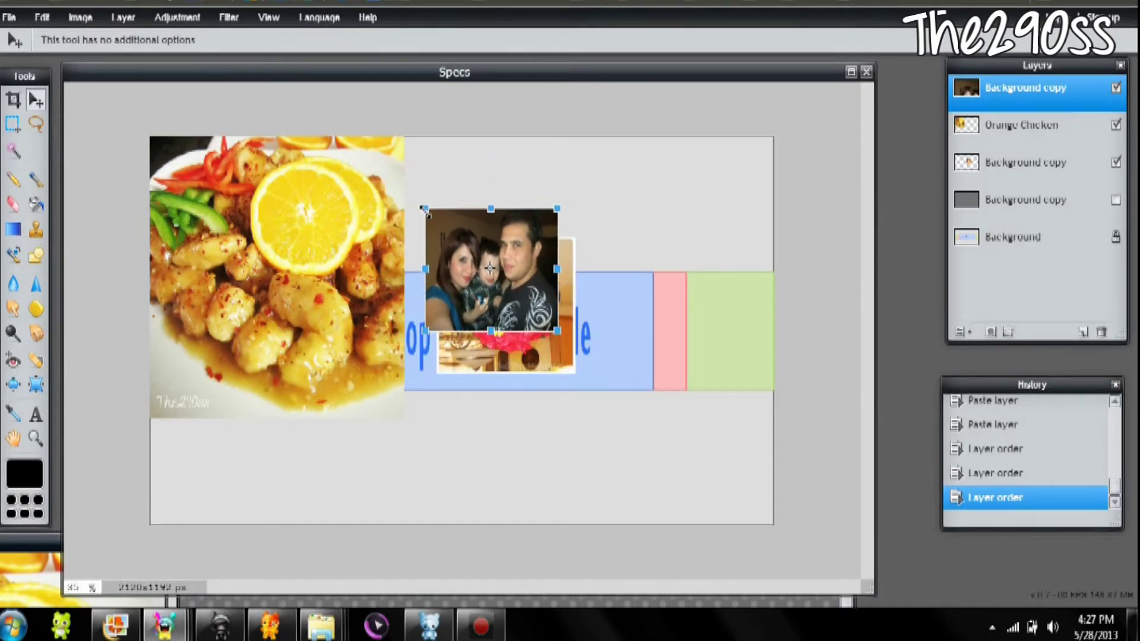
key("Return")
left_click_drag(457, 238, 488, 279)
Hide the birthday photo, Orange Chicken and family photo layers so only the Specs template shows
left_click(1068, 122)
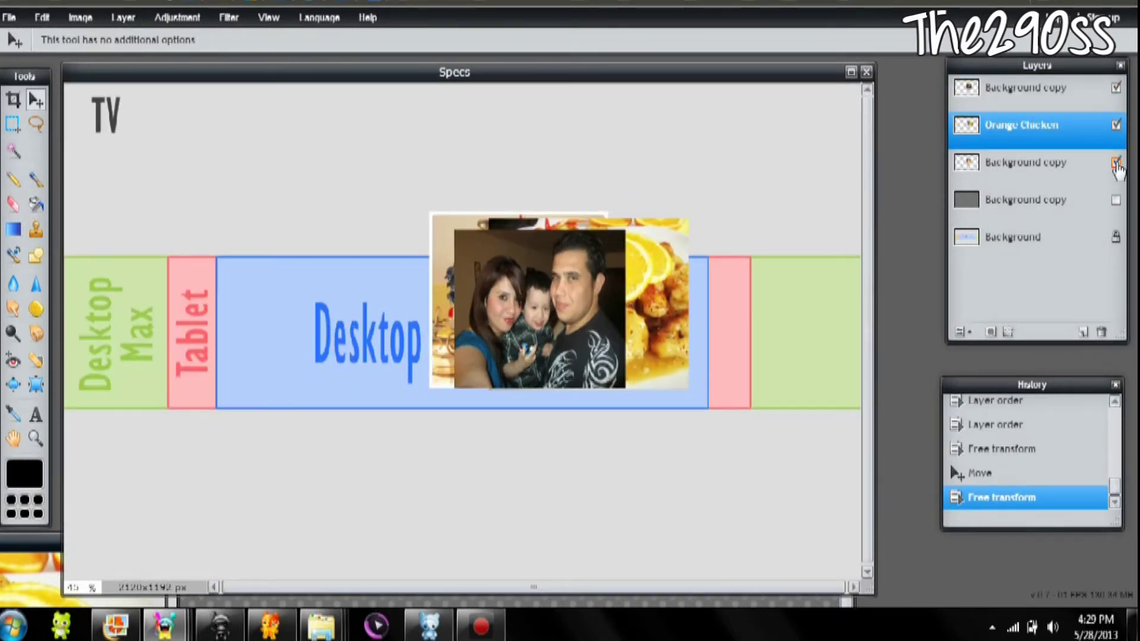
left_click(1117, 163)
left_click(1117, 126)
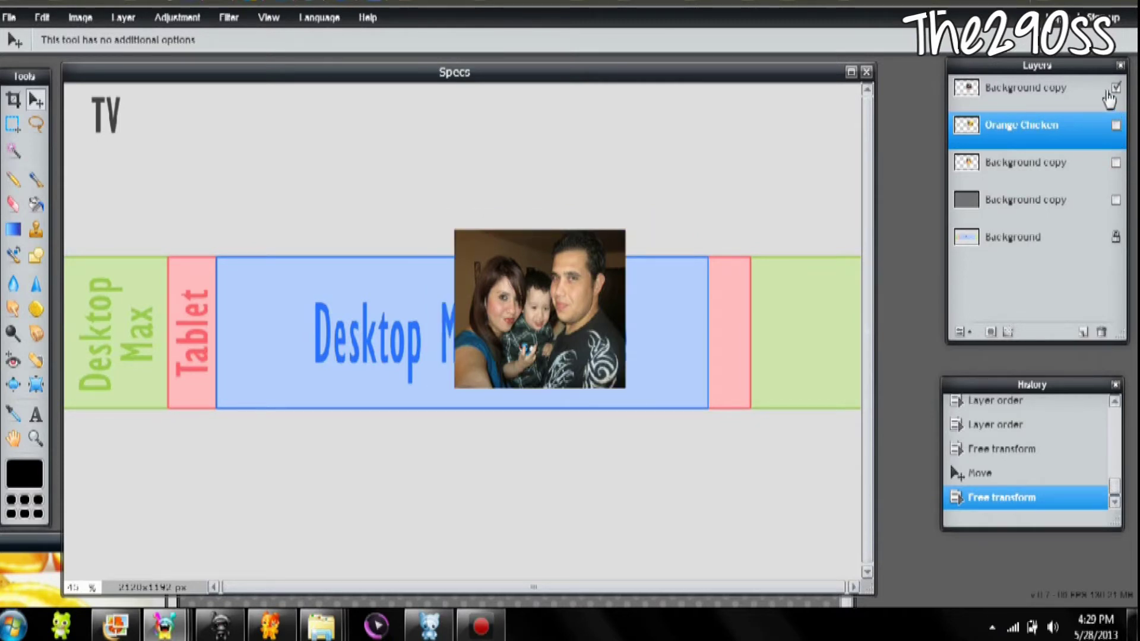
left_click(1117, 89)
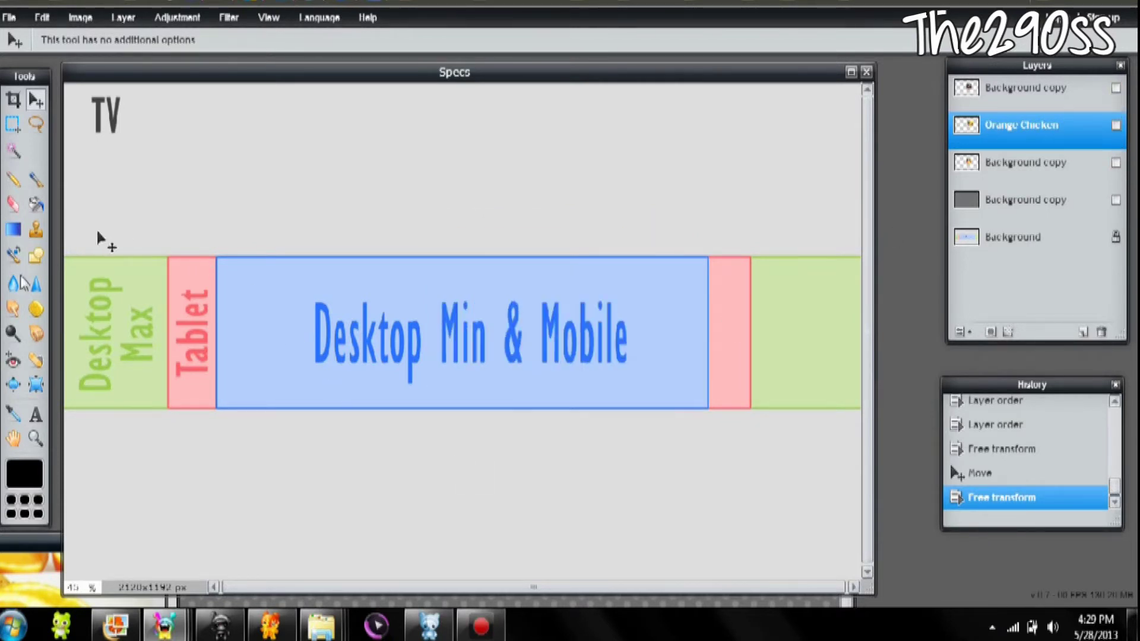
Add a text layer reading The290ss near the upper-left corner of the blue Desktop Min & Mobile area
left_click(37, 416)
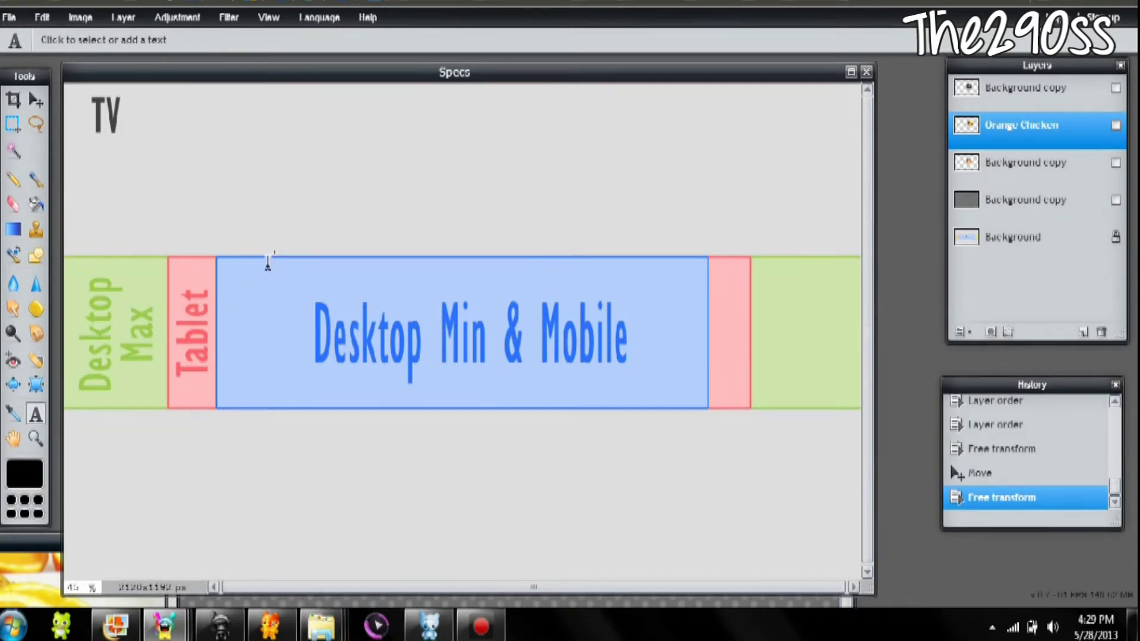
left_click(255, 264)
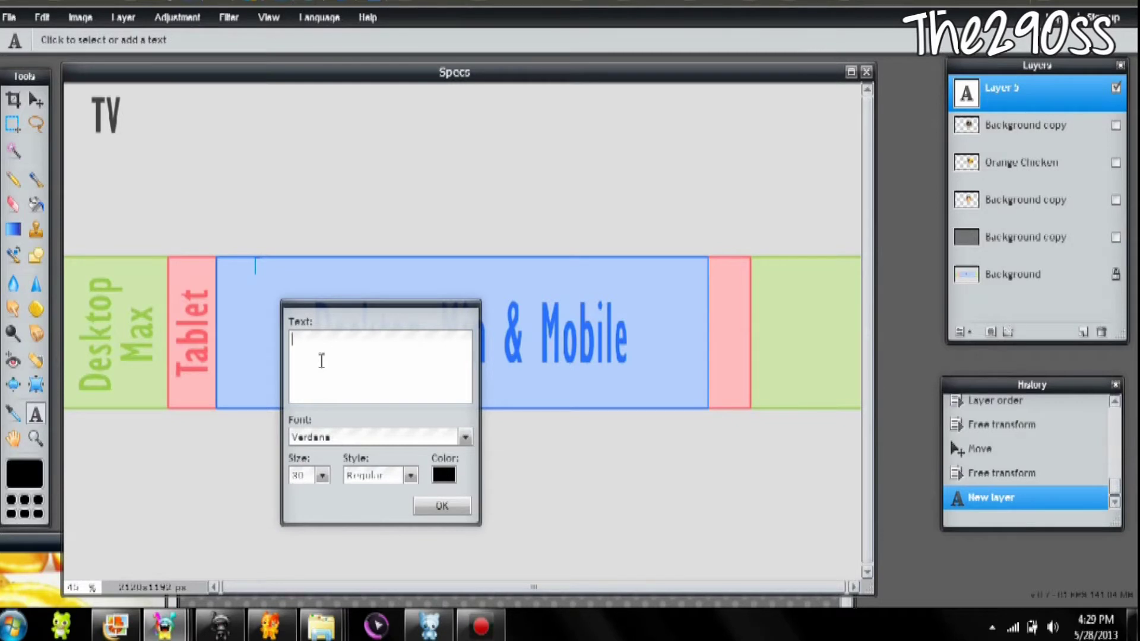
type("The290ss")
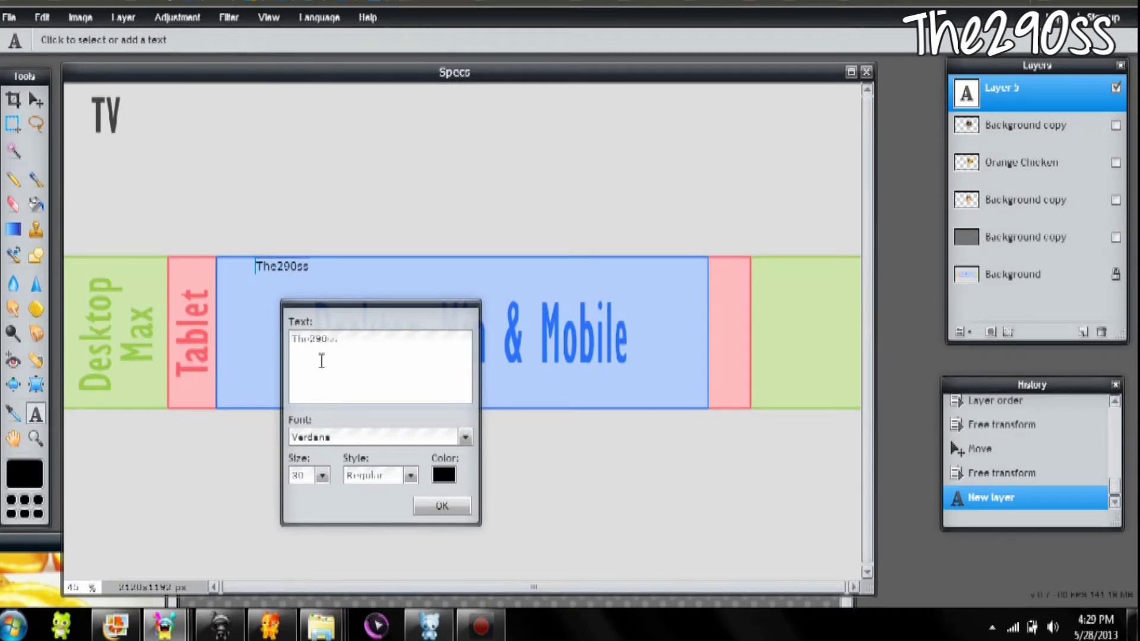
Set the The290ss text size to 130, with the text settings moved clear of the lettering, and open the font choices
left_click(322, 476)
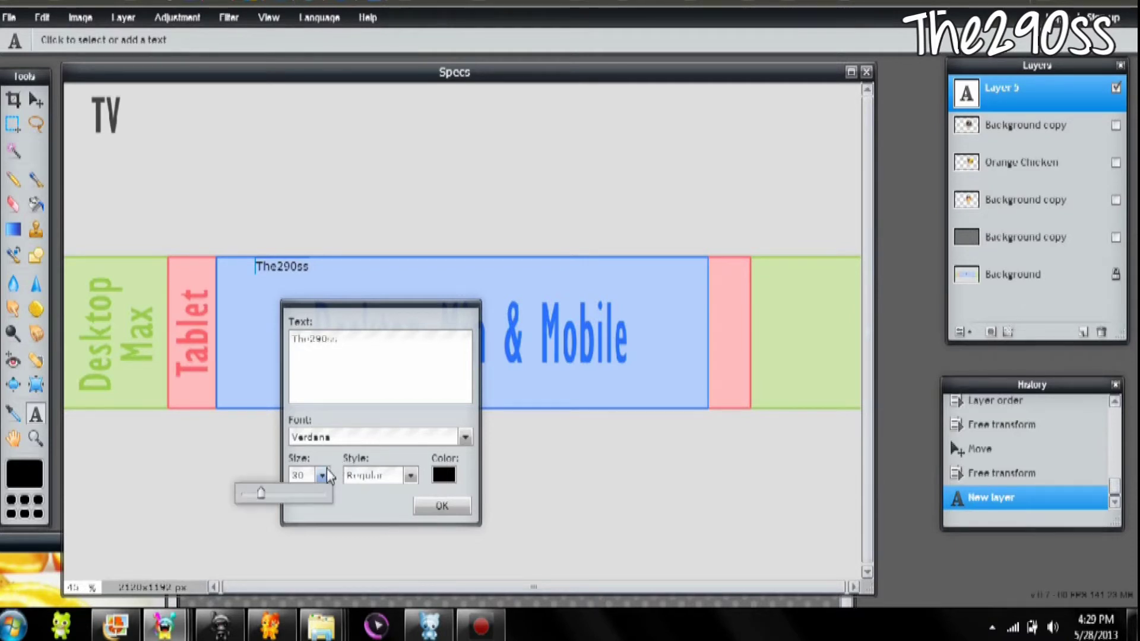
left_click_drag(317, 496, 326, 497)
left_click_drag(358, 318, 620, 207)
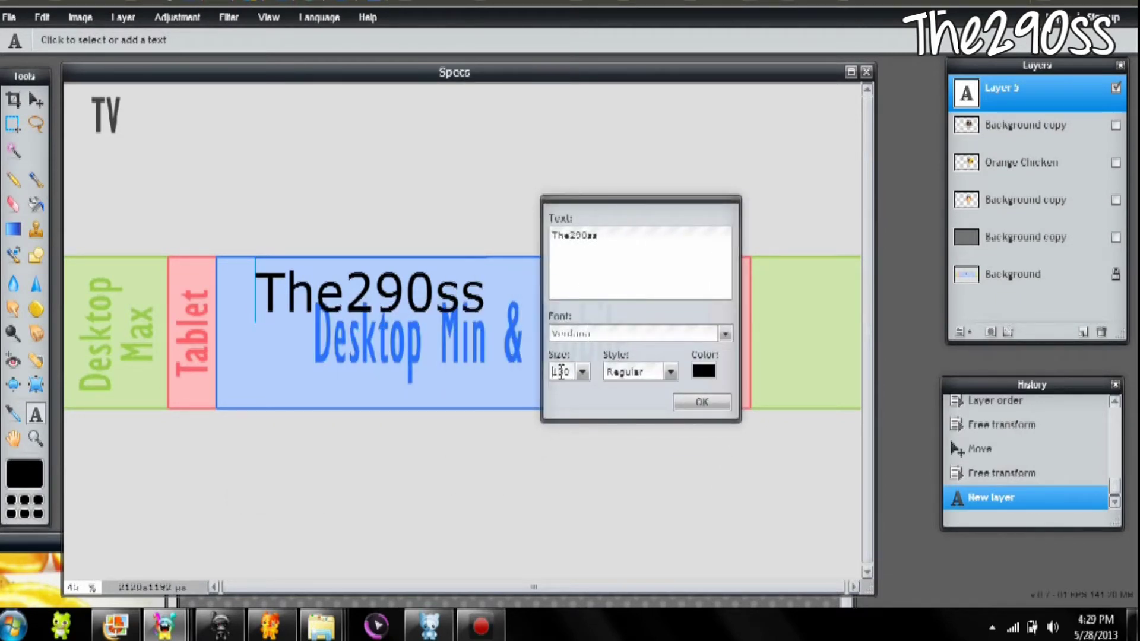
type("40")
key("BackSpace")
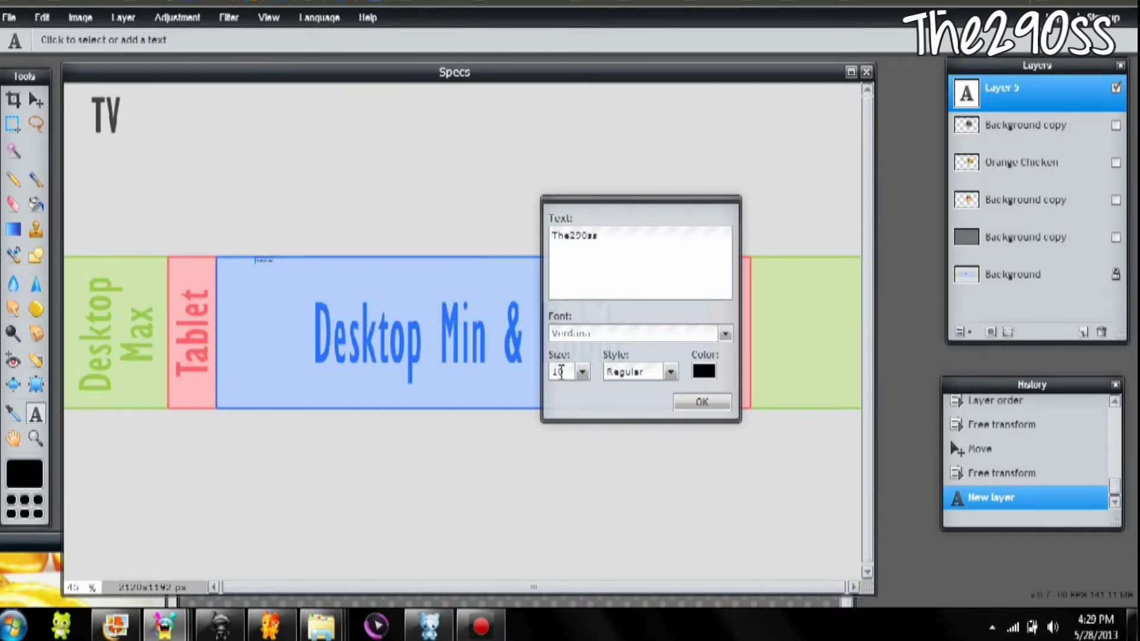
type("8")
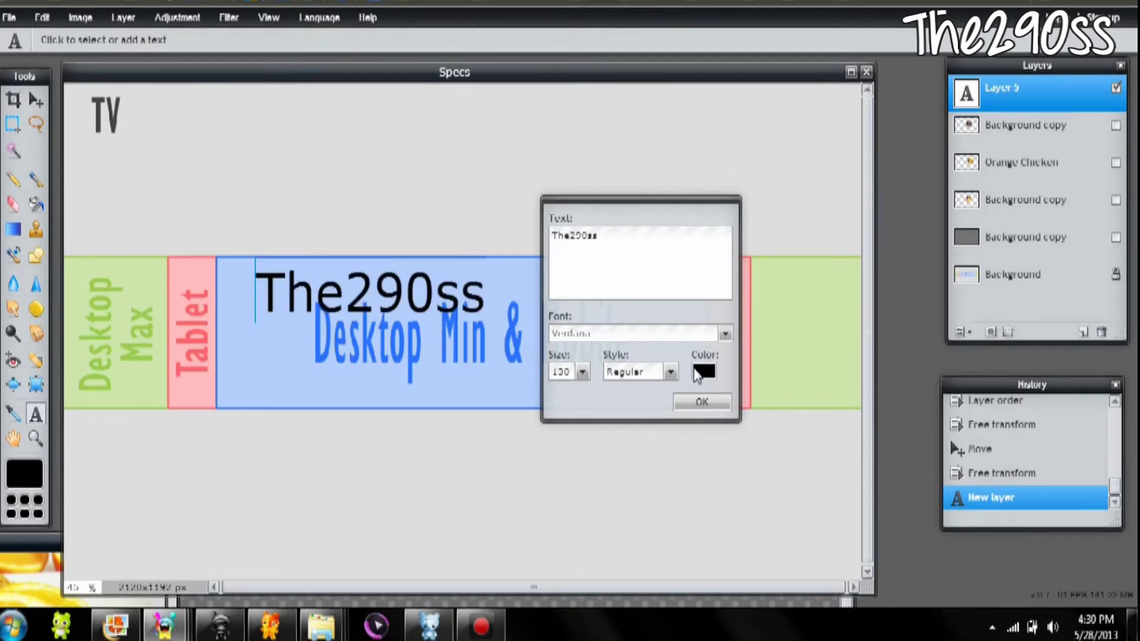
left_click(725, 335)
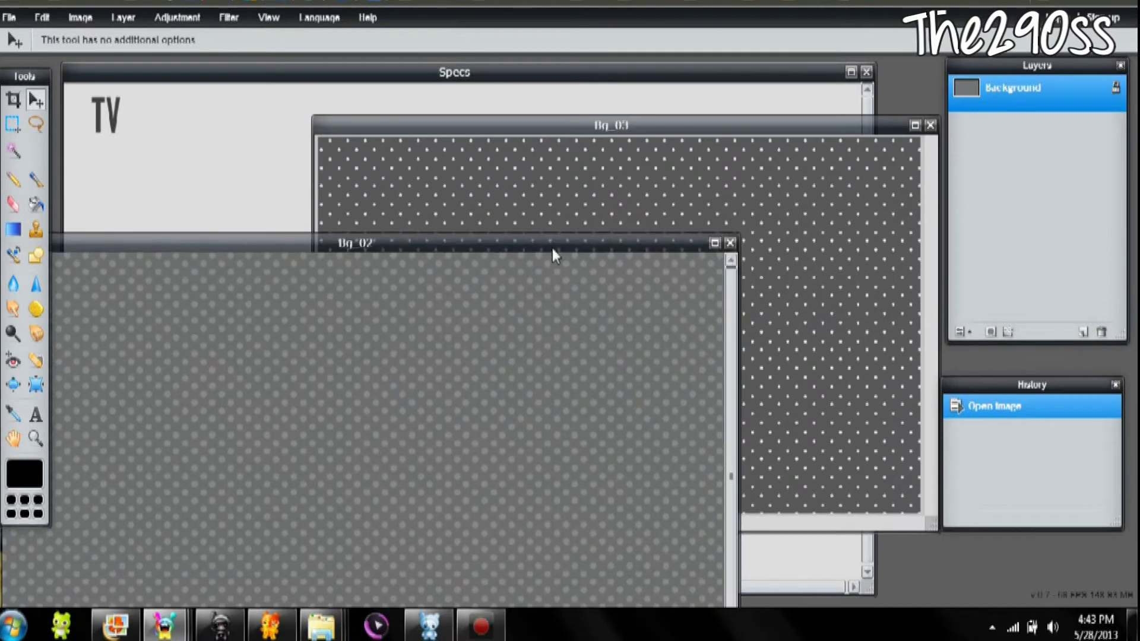
Set the Bg_02 and Bg_03 windows aside and make the Specs image active with its whole canvas in view
left_click_drag(265, 243, 836, 593)
left_click_drag(614, 140, 901, 594)
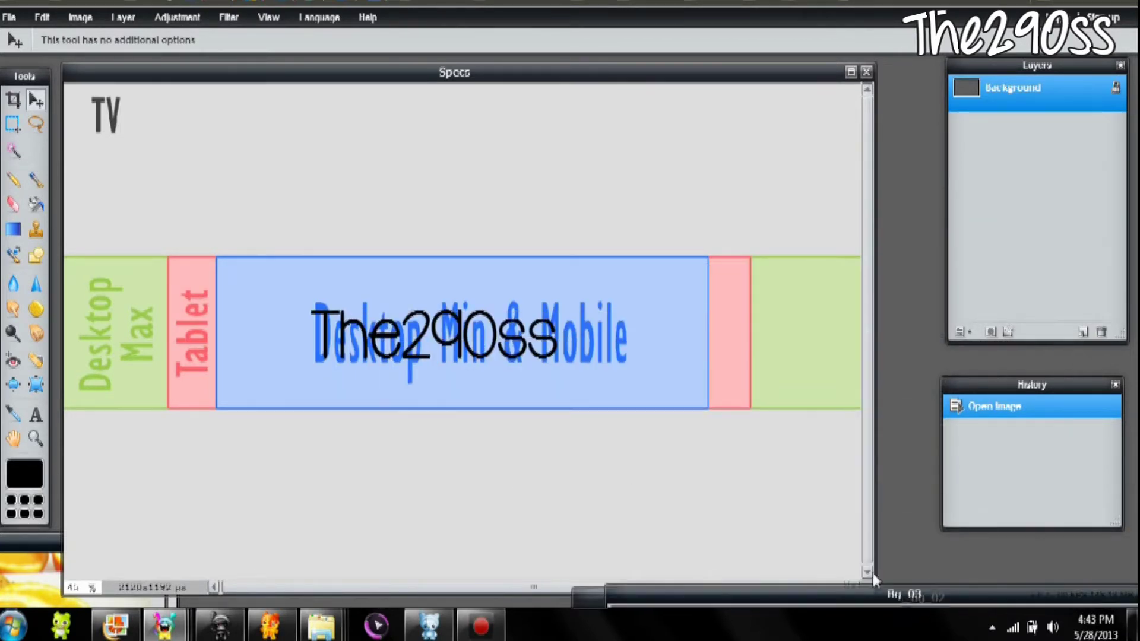
left_click(521, 83)
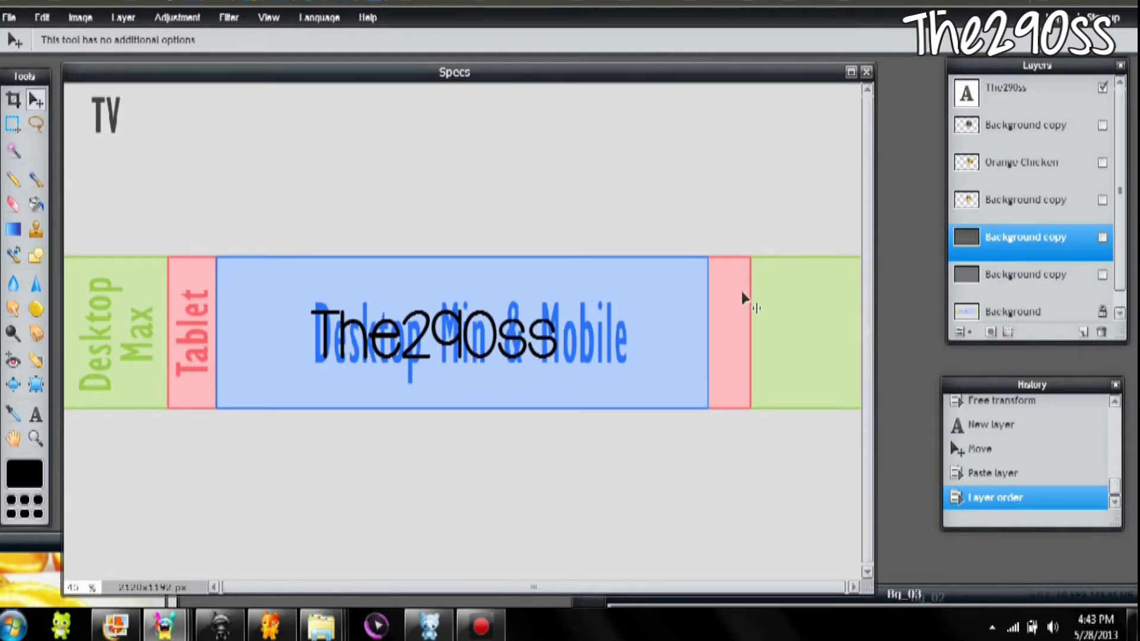
scroll(686, 424, "down", 1)
scroll(686, 424, "up", 1)
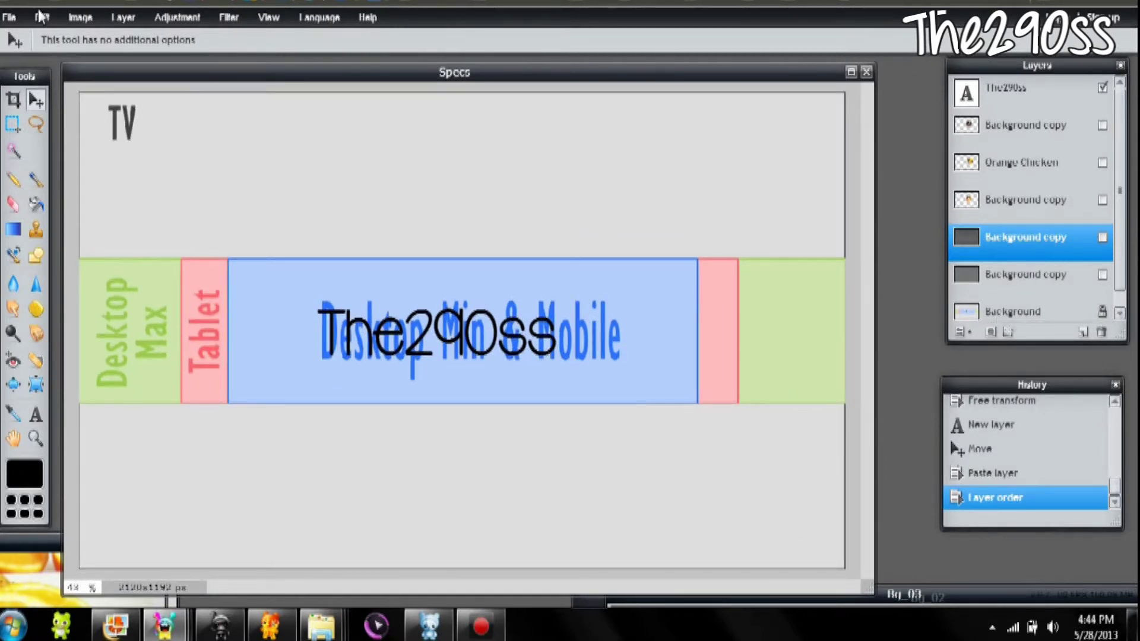
Open the Banner_14 image from the computer
left_click(9, 17)
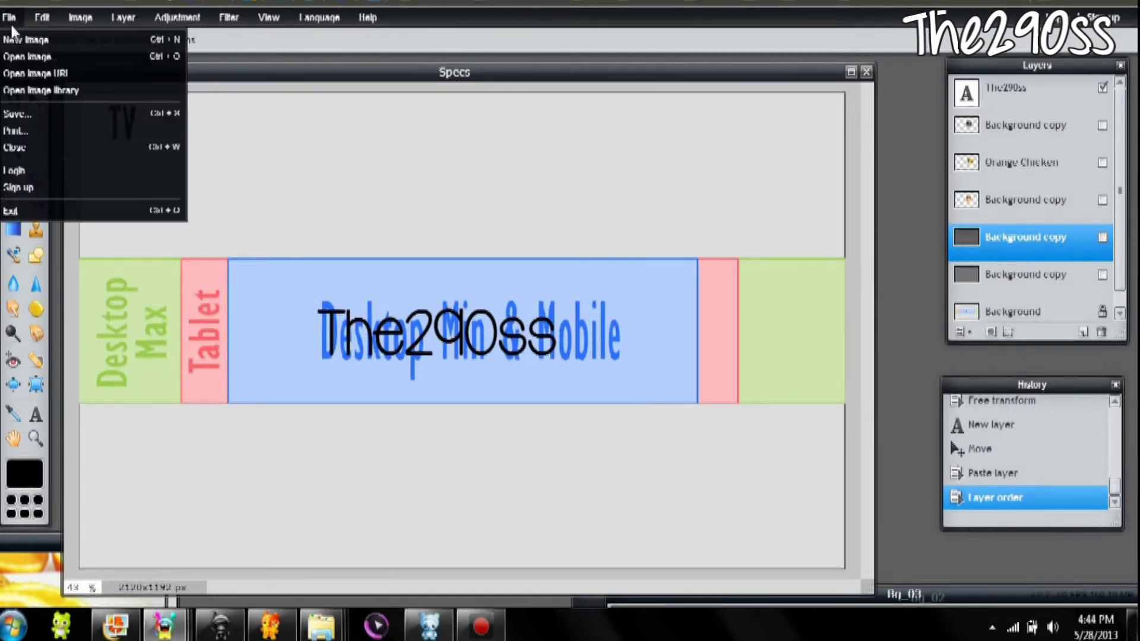
left_click(34, 62)
left_click(190, 120)
double_click(190, 121)
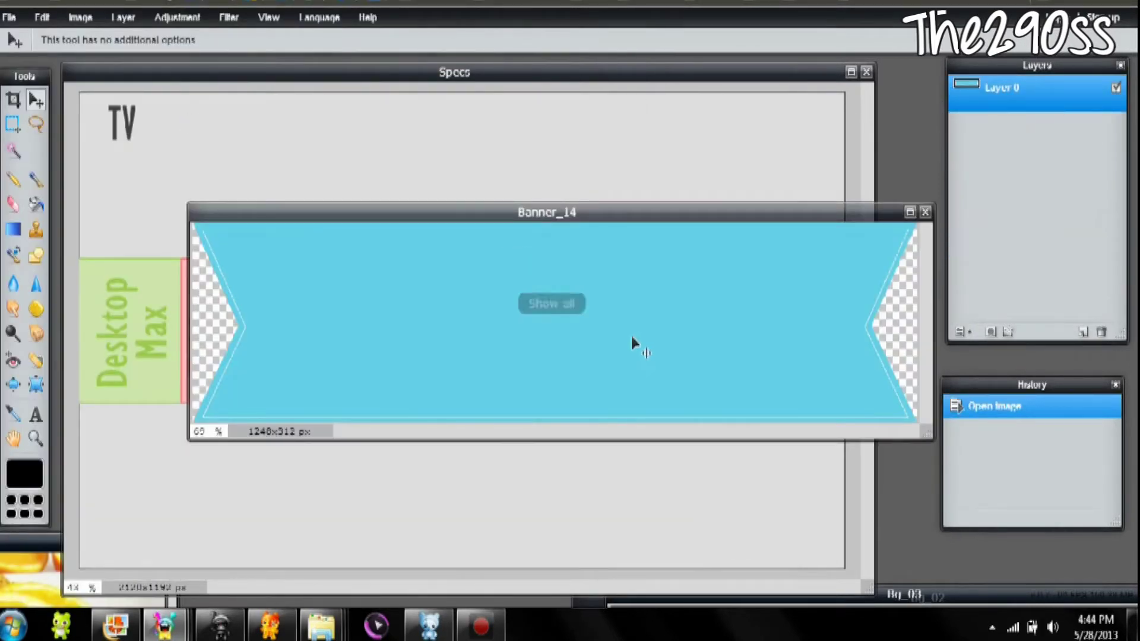
Copy the blue banner into the Specs image as a layer and place it behind the The290ss text
left_click_drag(661, 207, 786, 343)
left_click_drag(1044, 88, 572, 209)
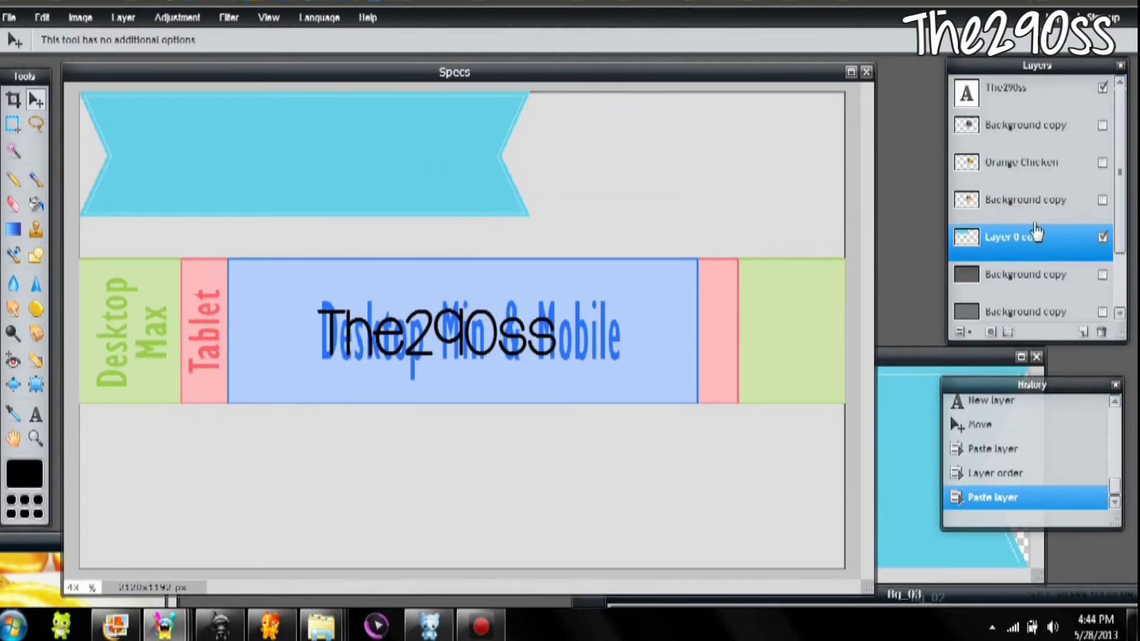
left_click_drag(256, 153, 402, 335)
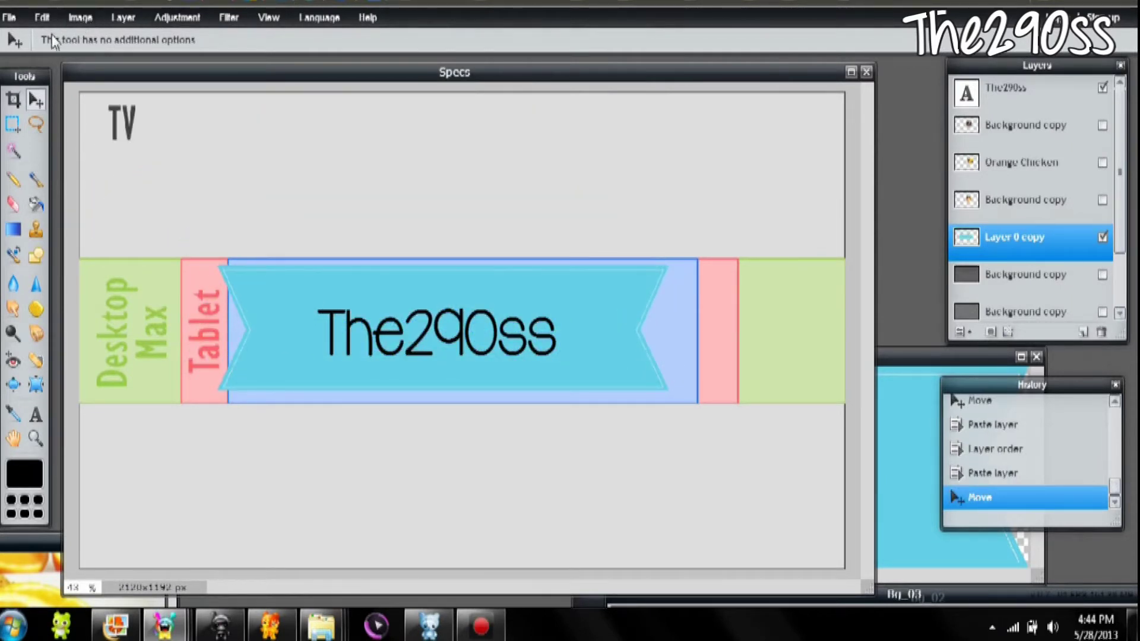
Shrink the banner with Free transform to slightly wider than the The290ss text and center the text on it
left_click(9, 17)
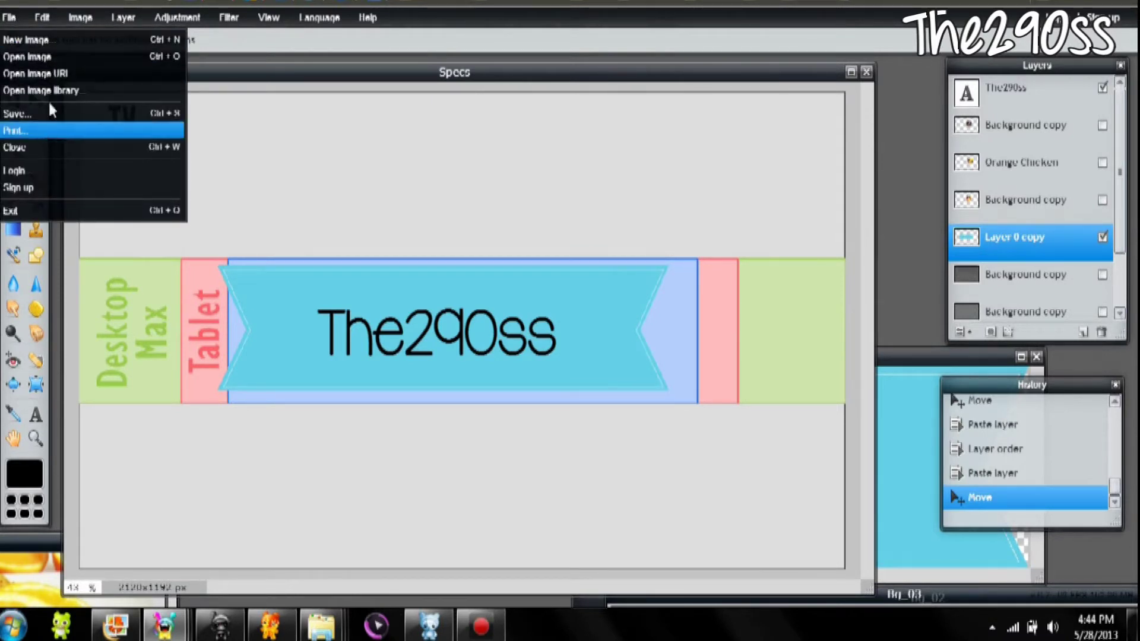
mouse_move(42, 17)
left_click(62, 156)
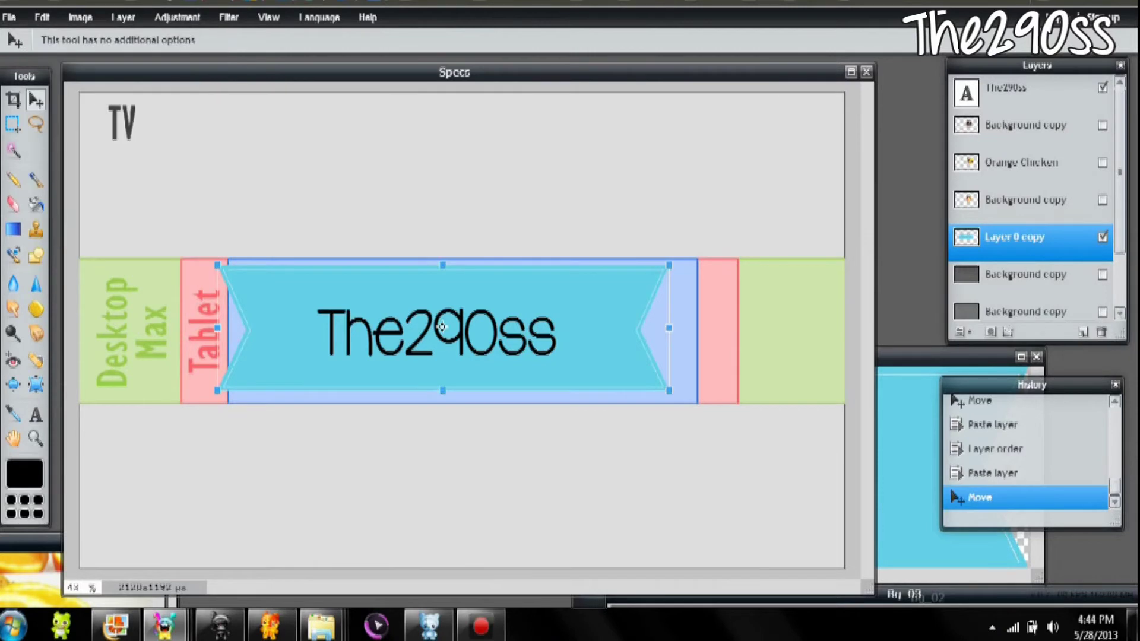
left_click_drag(668, 392, 561, 340)
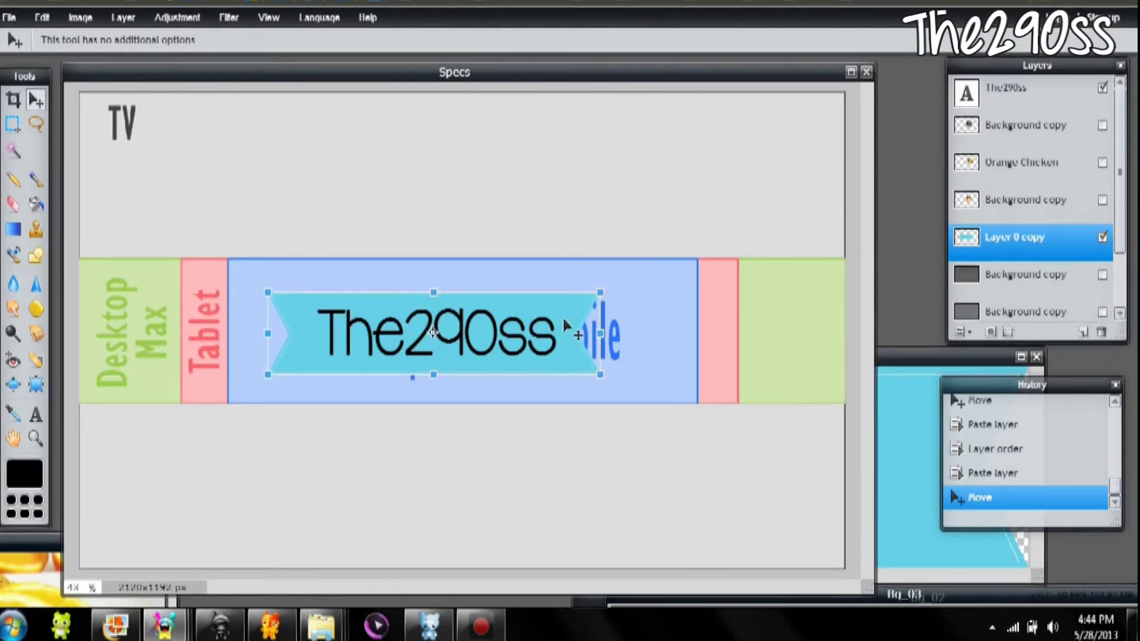
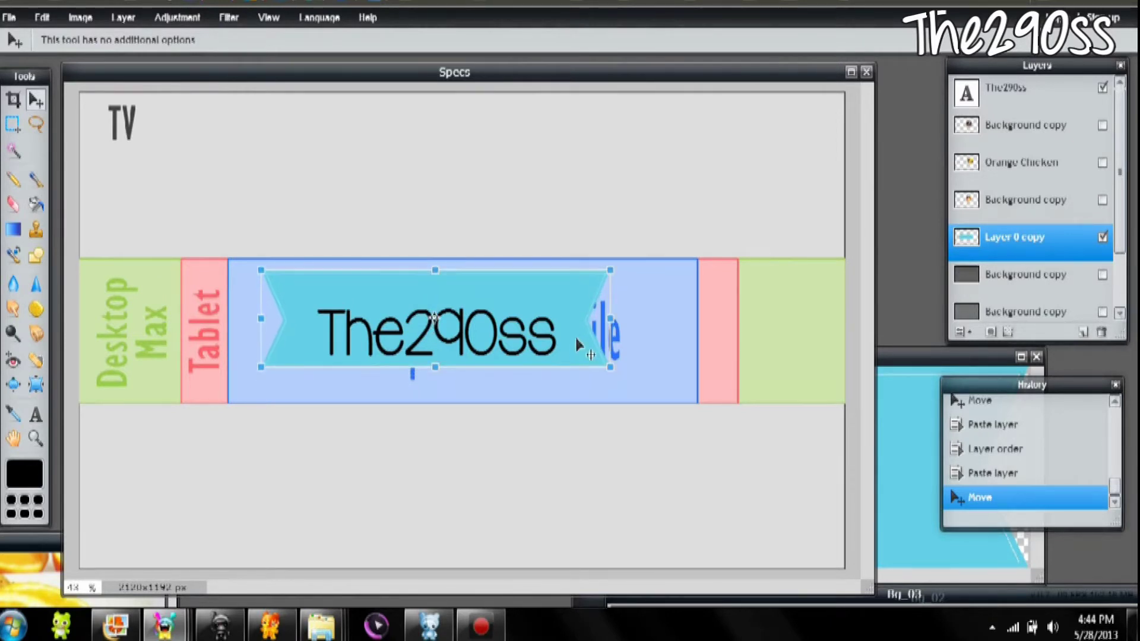
key("Return")
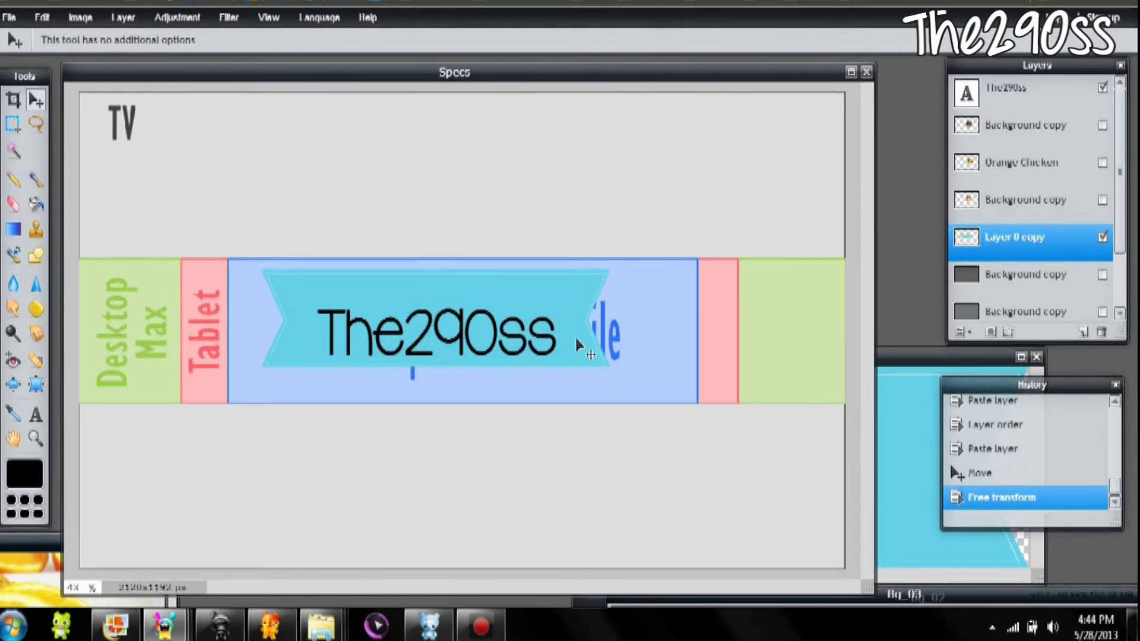
left_click(1030, 105)
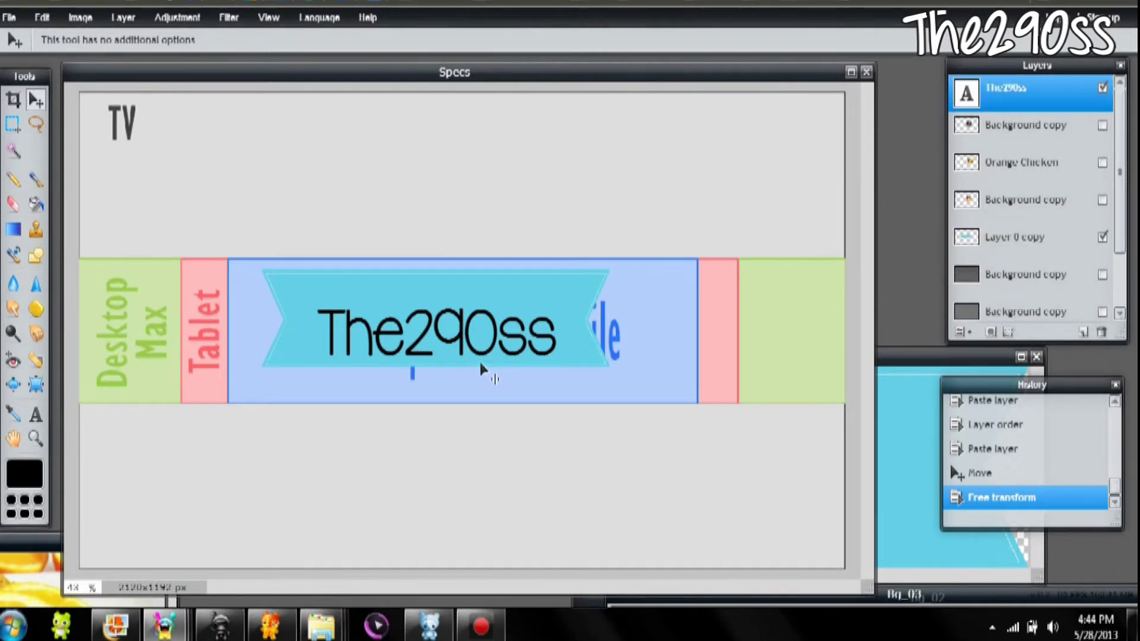
left_click_drag(432, 332, 427, 317)
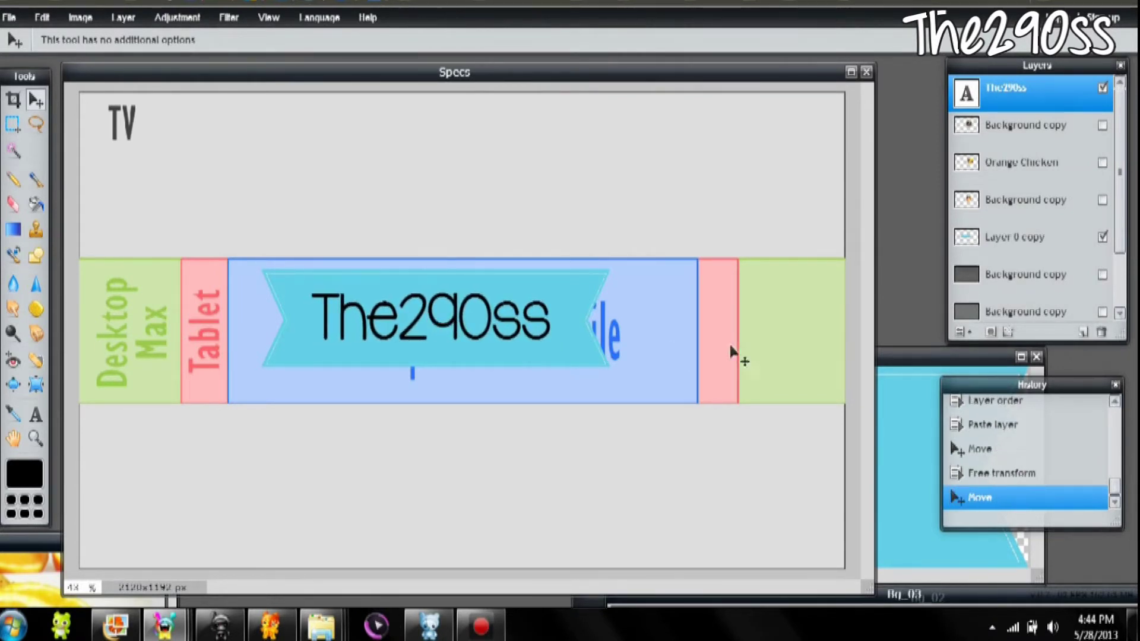
Change the font of the The290ss text to Saginaw in Bold style
left_click(36, 414)
left_click(409, 343)
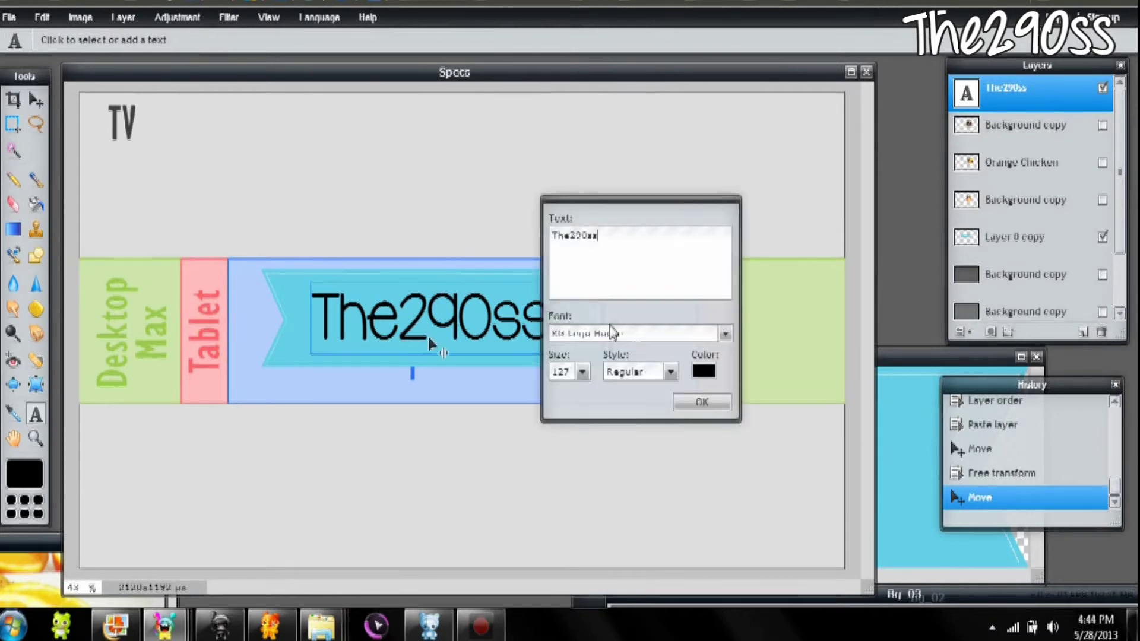
left_click(725, 333)
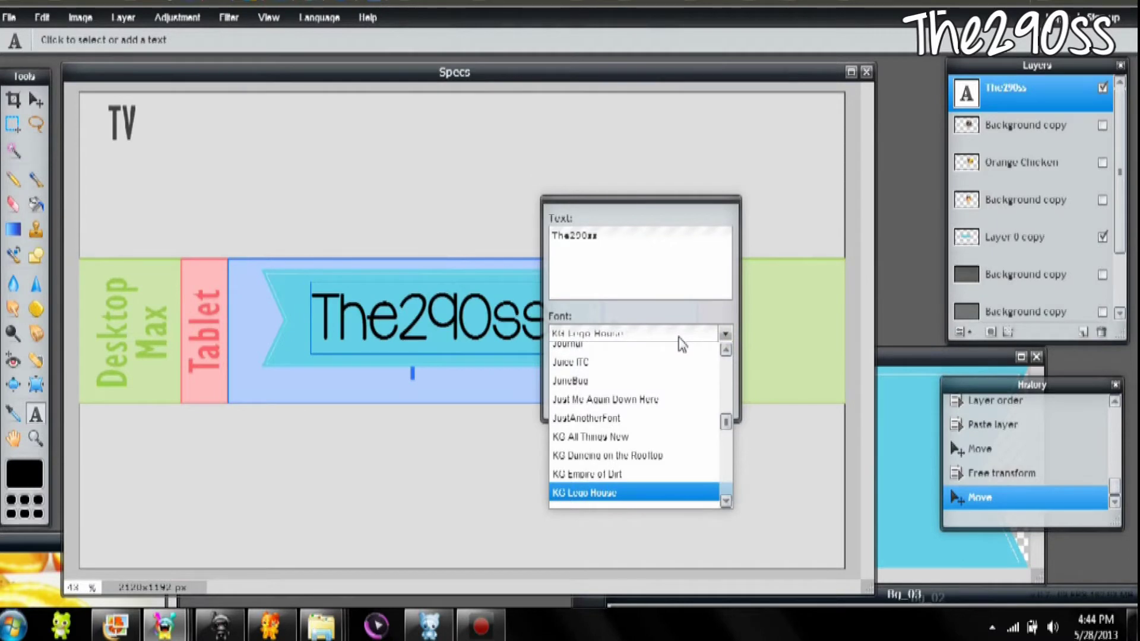
scroll(682, 415, "down", 5)
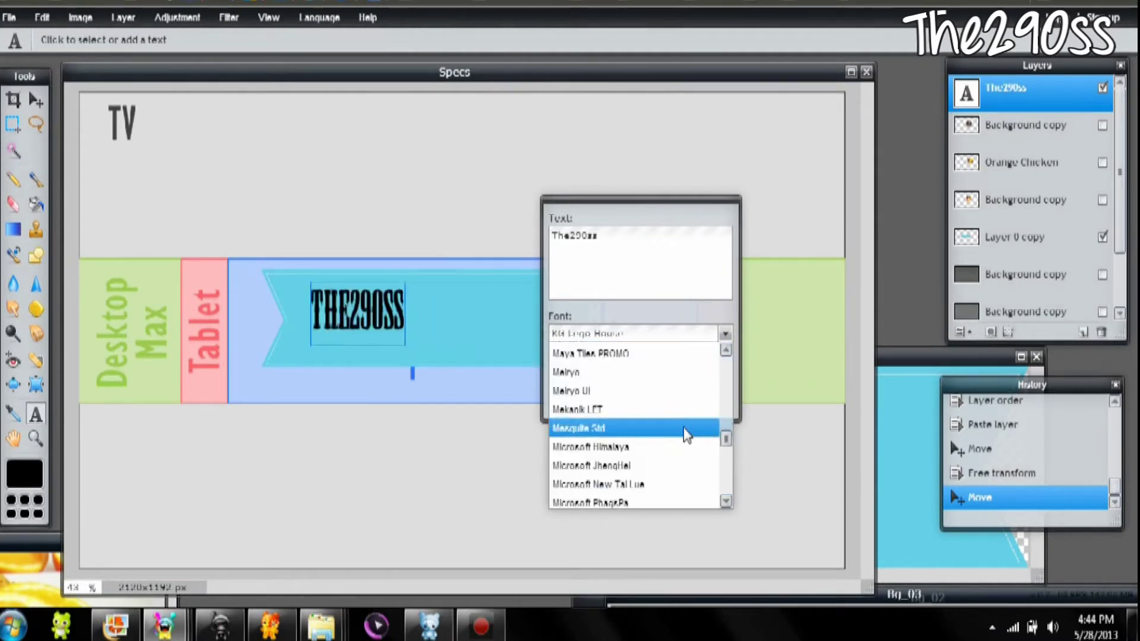
left_click(682, 433)
left_click(653, 371)
left_click(646, 413)
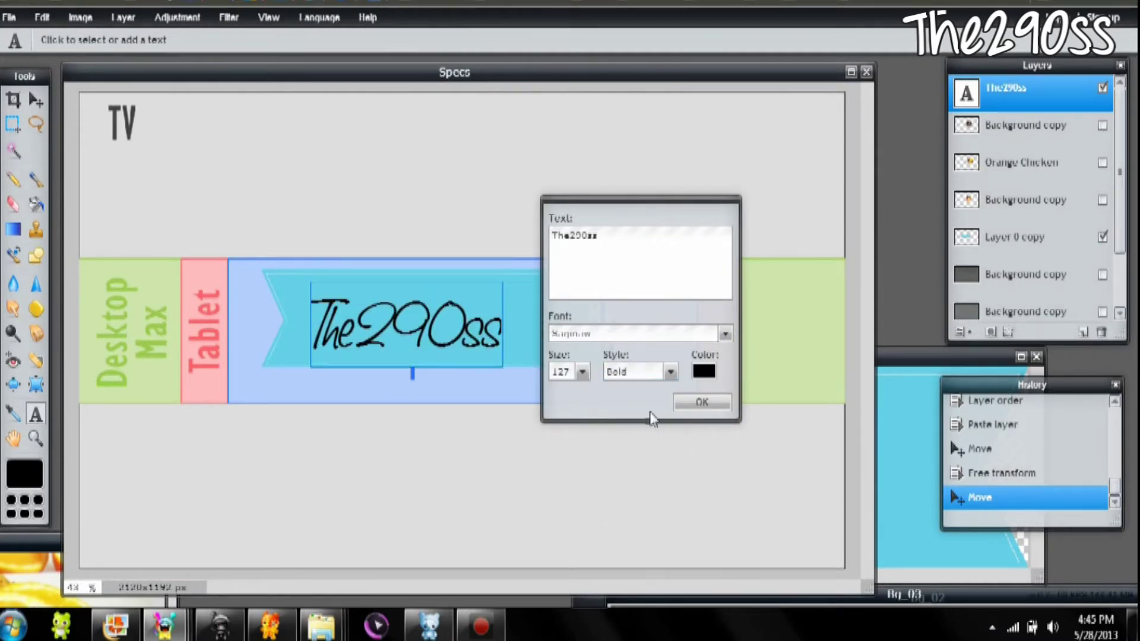
left_click(693, 405)
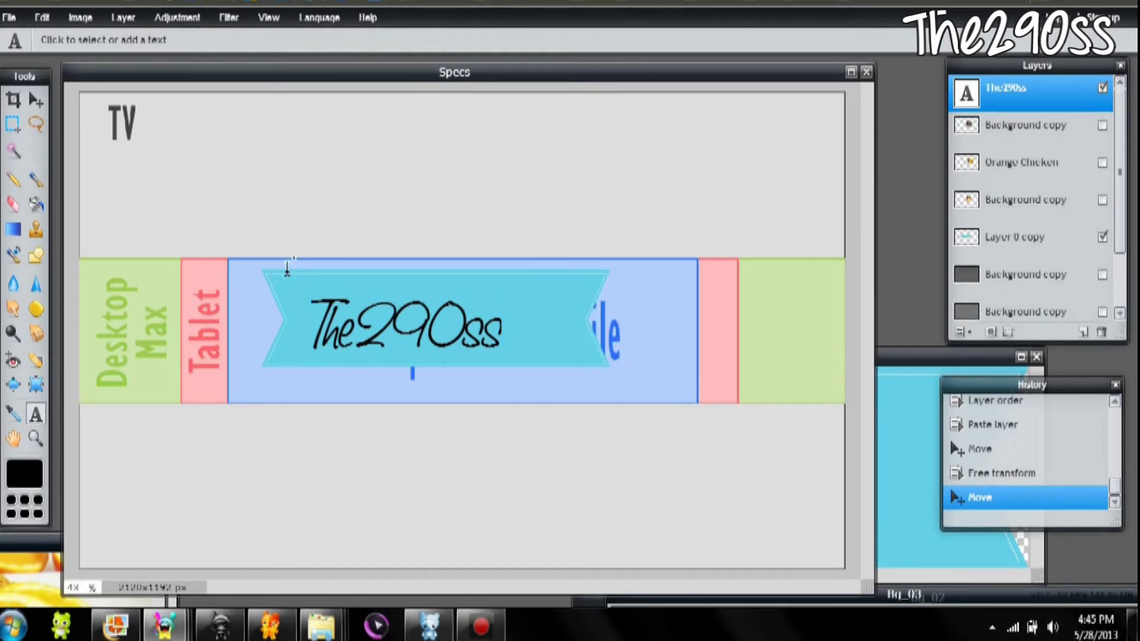
Set the The290ss text color to white (ffffff) and recenter the text on the banner
left_click(358, 311)
left_click(703, 373)
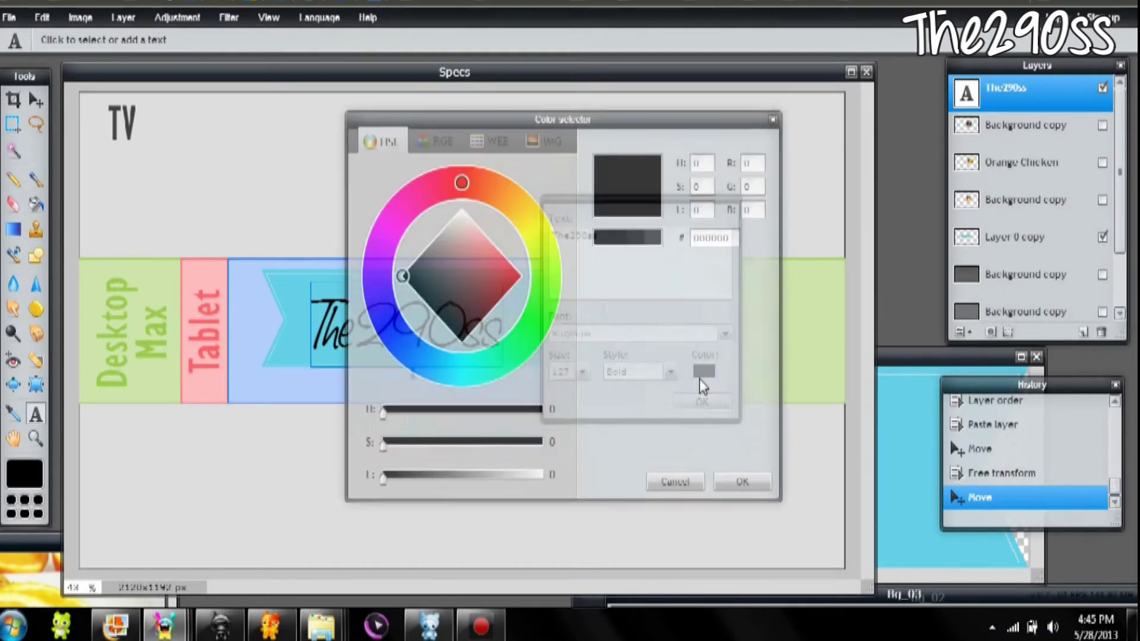
left_click_drag(481, 263, 465, 205)
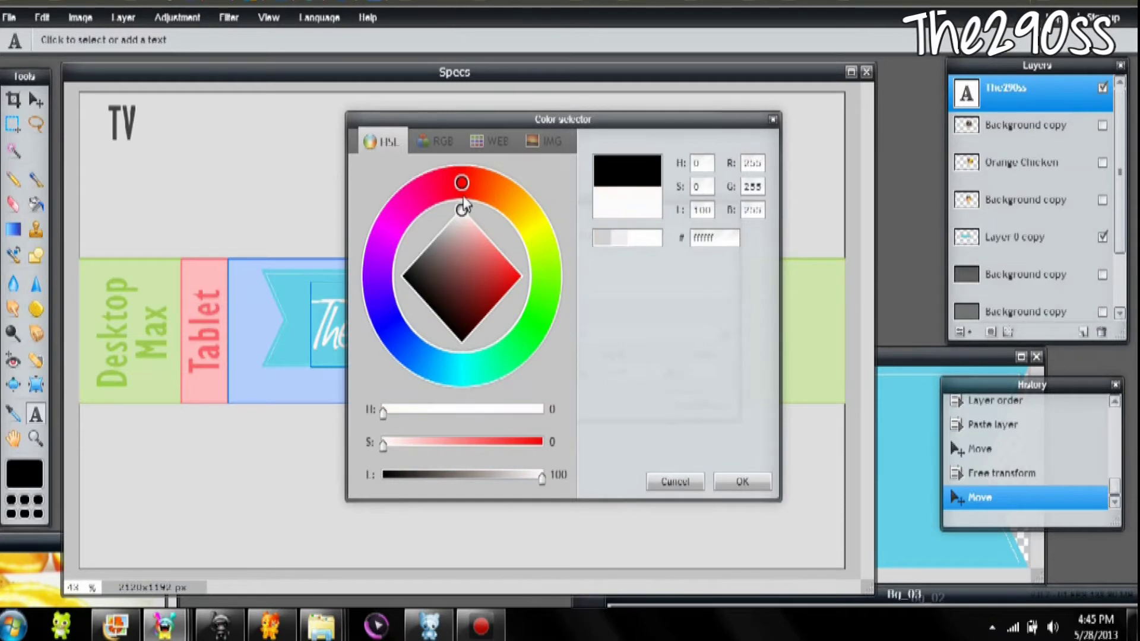
left_click(738, 483)
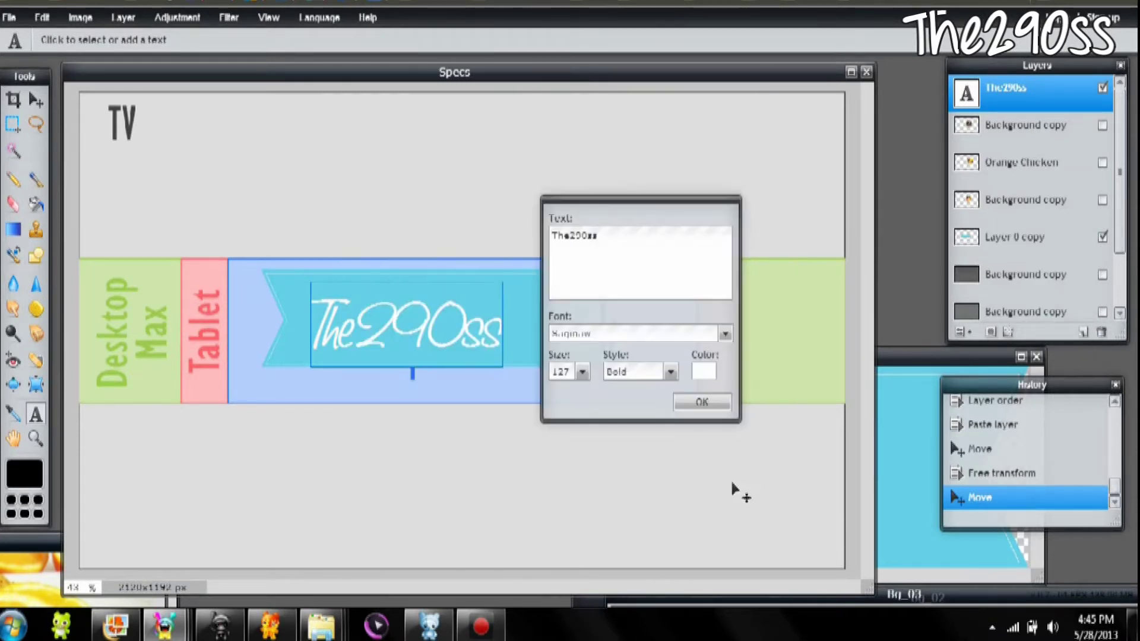
left_click(689, 402)
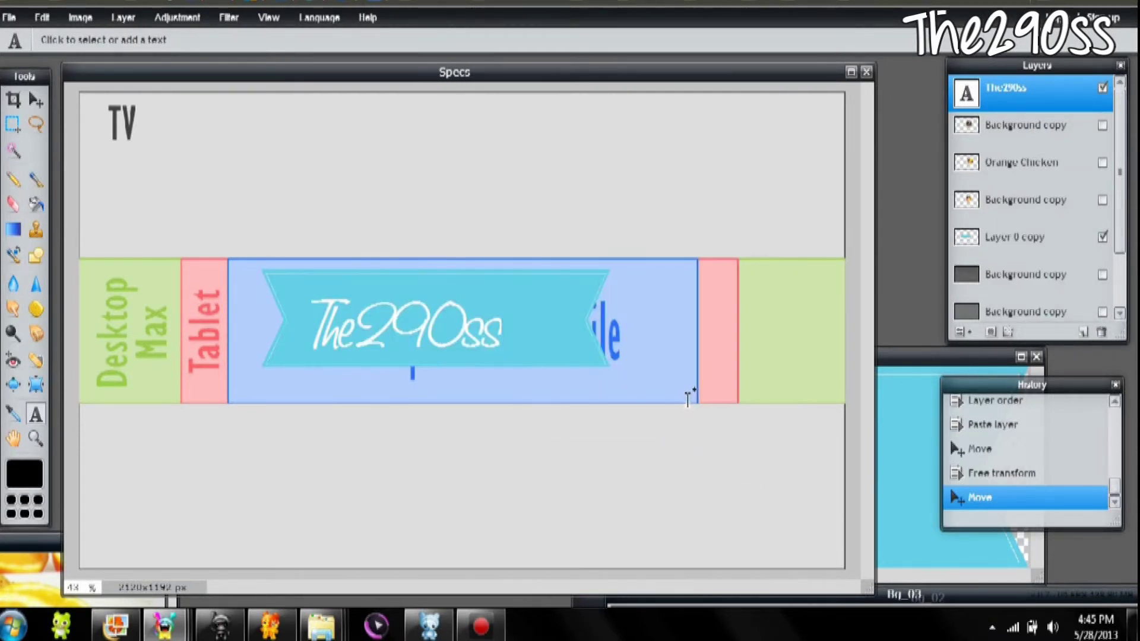
left_click(36, 100)
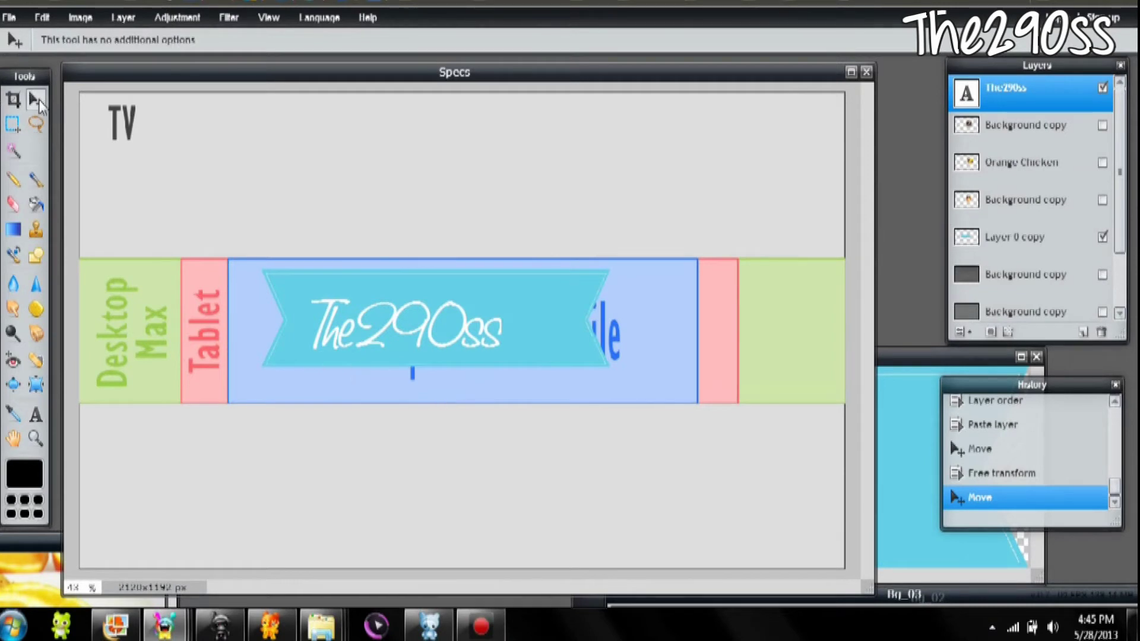
left_click_drag(452, 305, 449, 317)
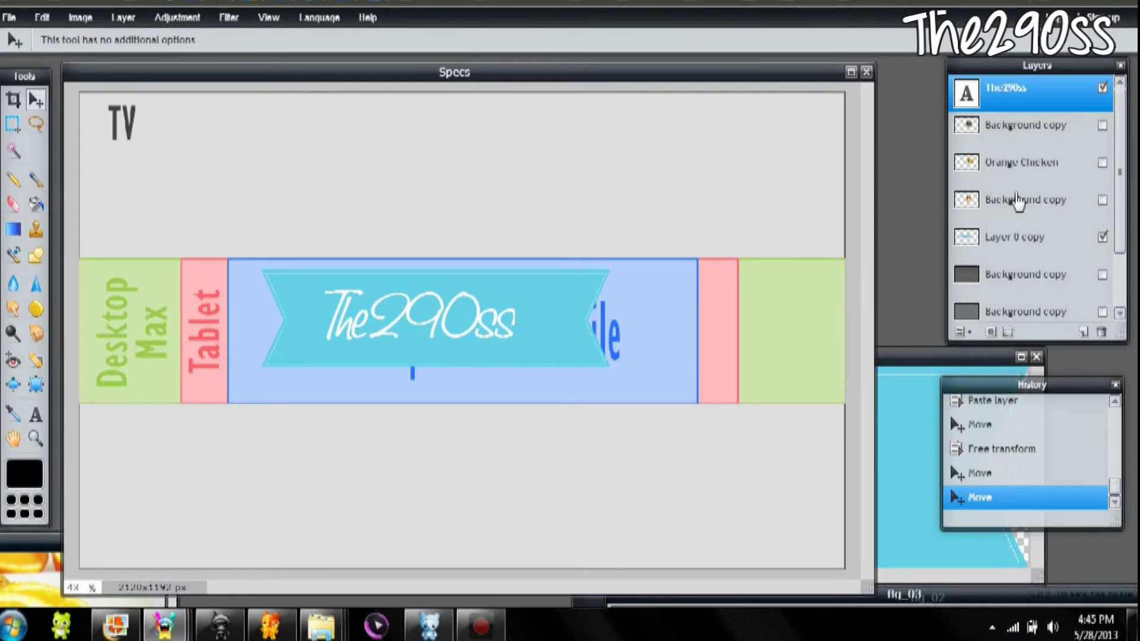
Add a drop shadow with a distance of 4 to the The290ss text layer
right_click(1039, 109)
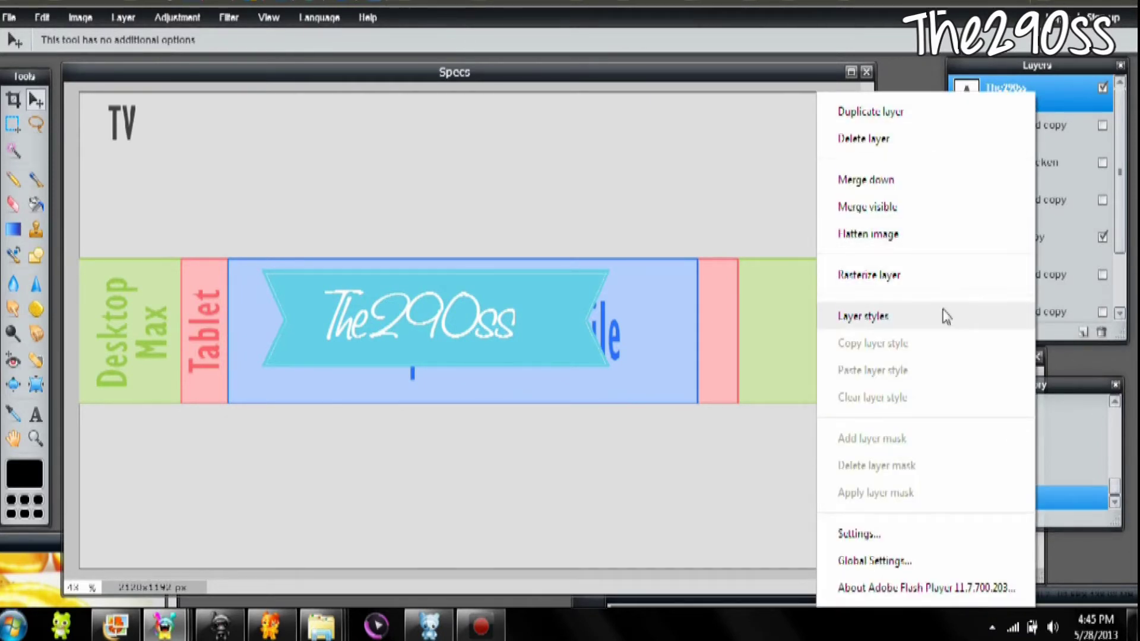
left_click(910, 314)
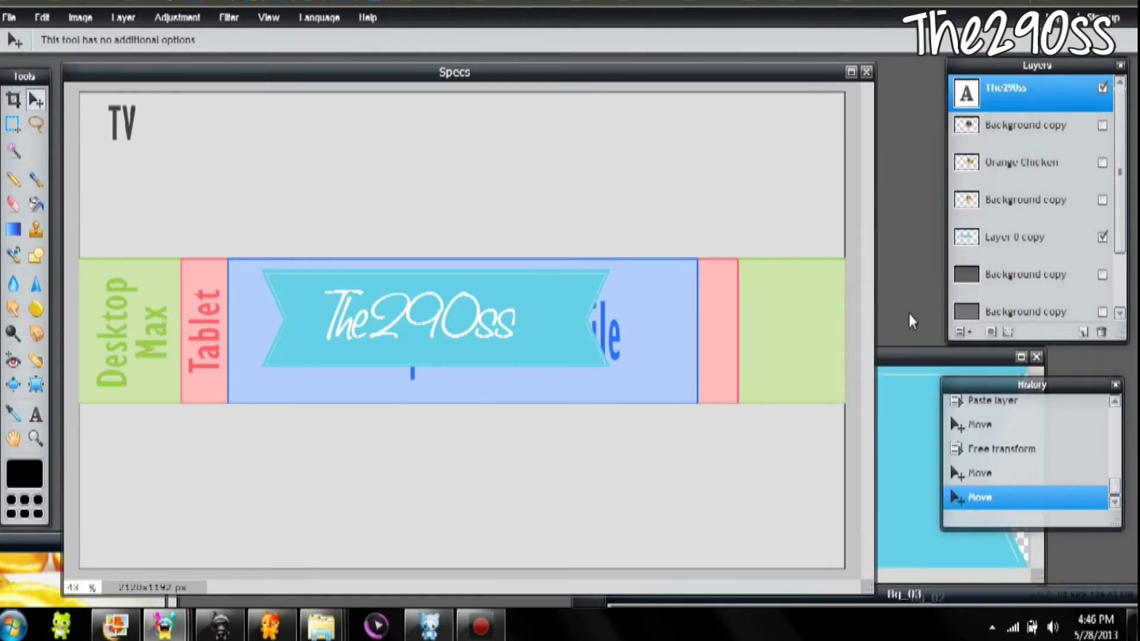
left_click_drag(490, 118, 636, 113)
left_click(604, 141)
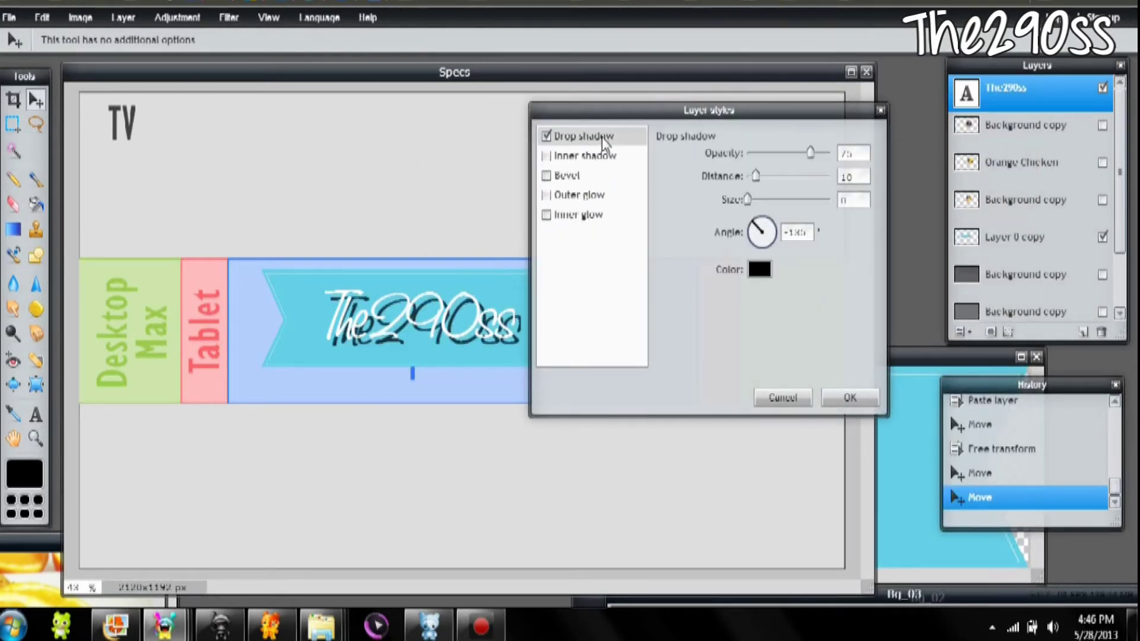
left_click_drag(758, 183, 750, 178)
Change the drop shadow's color to a darker shade of the banner's blue, 45a2b5
left_click(759, 270)
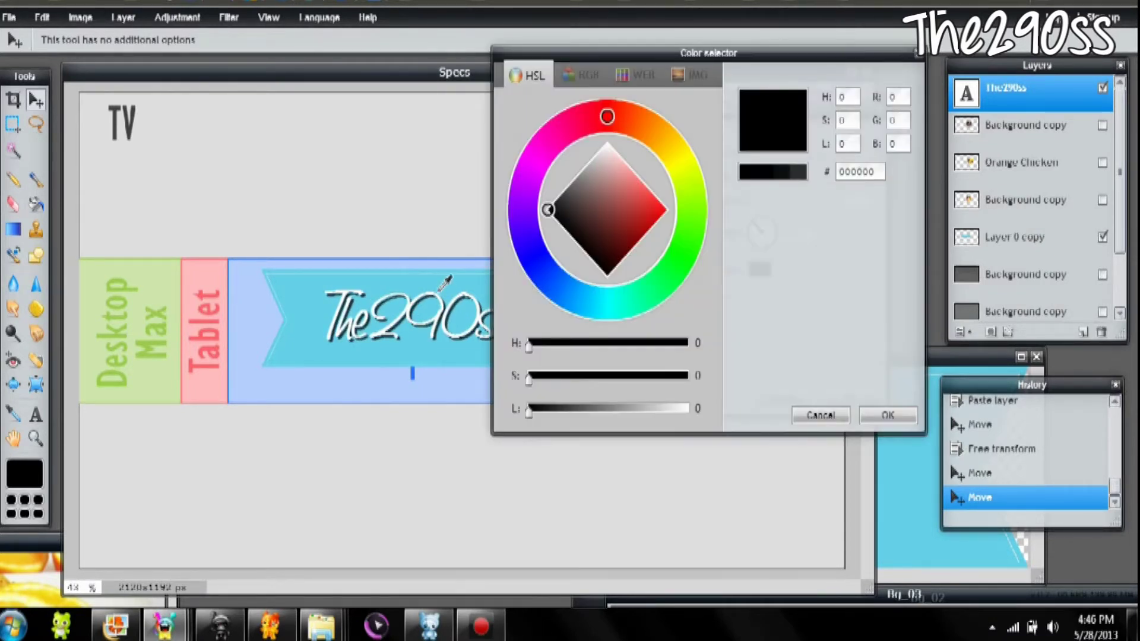
left_click(433, 280)
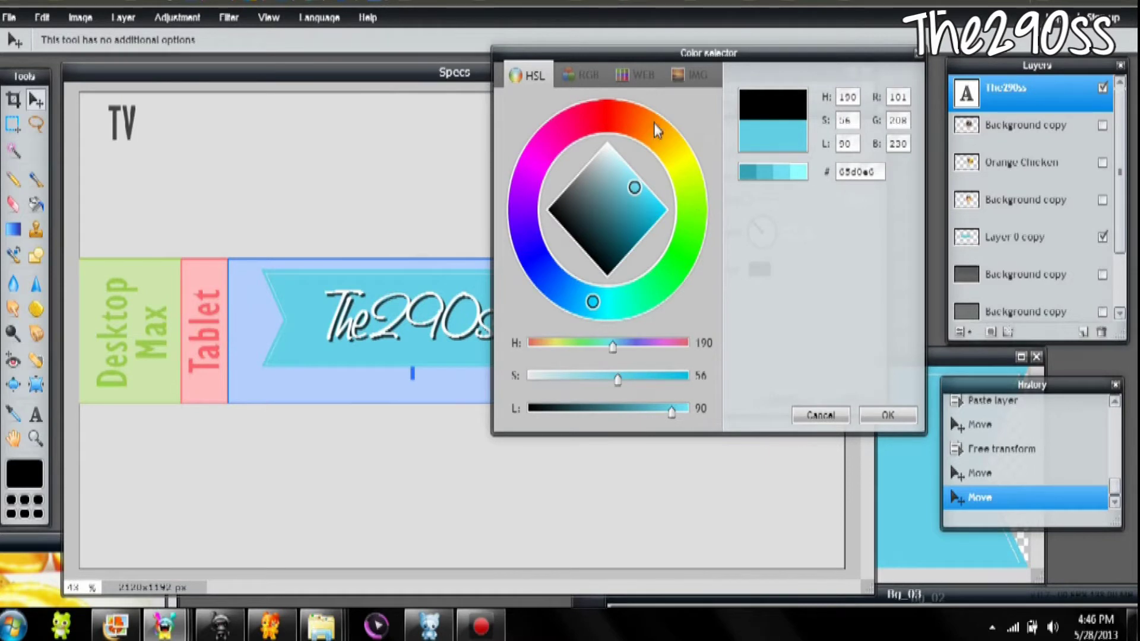
left_click(589, 79)
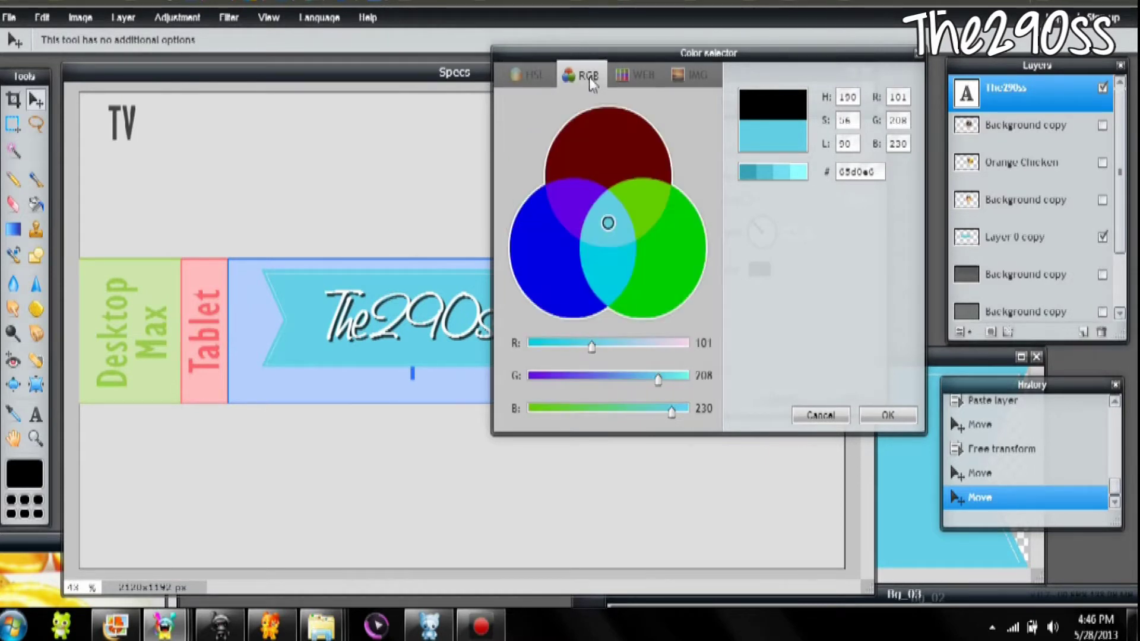
left_click(630, 77)
left_click(687, 77)
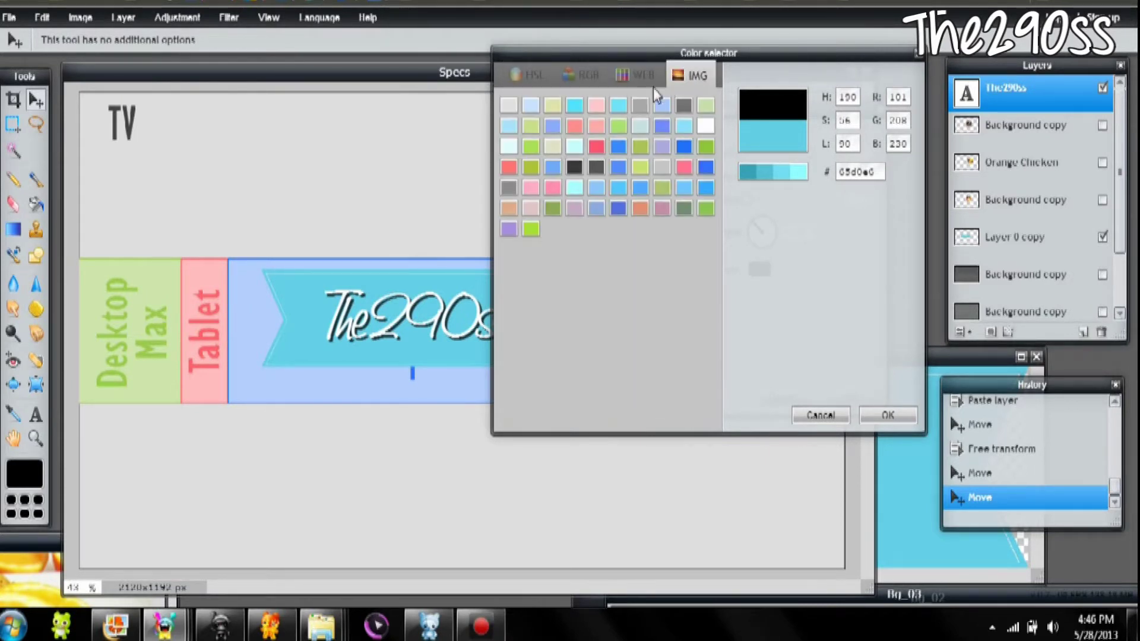
left_click(528, 90)
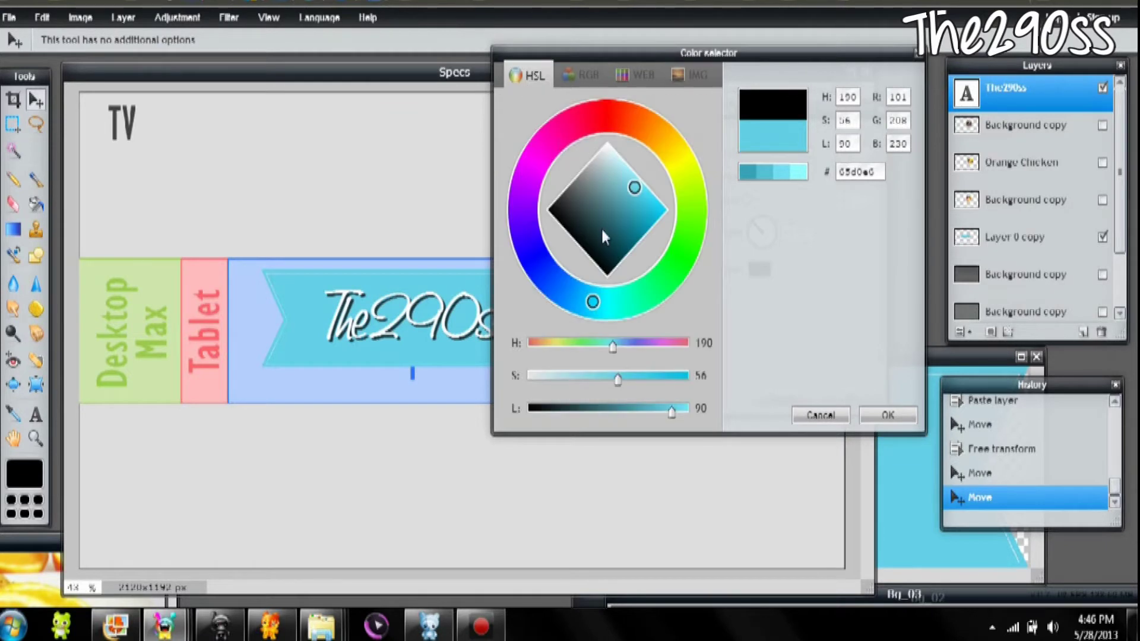
left_click(626, 196)
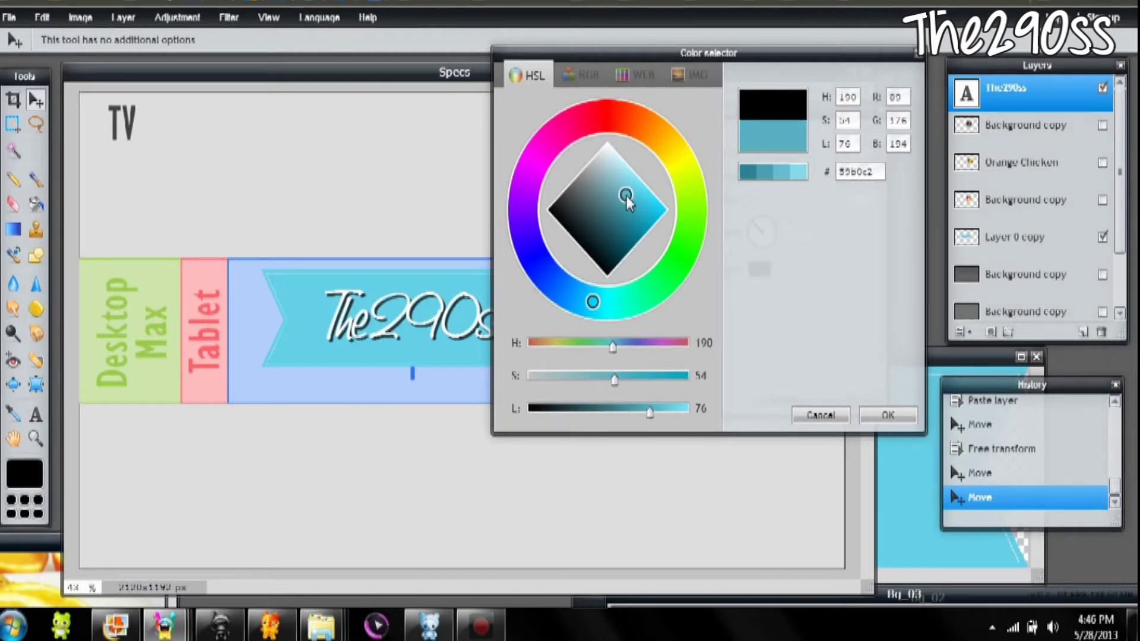
left_click(621, 199)
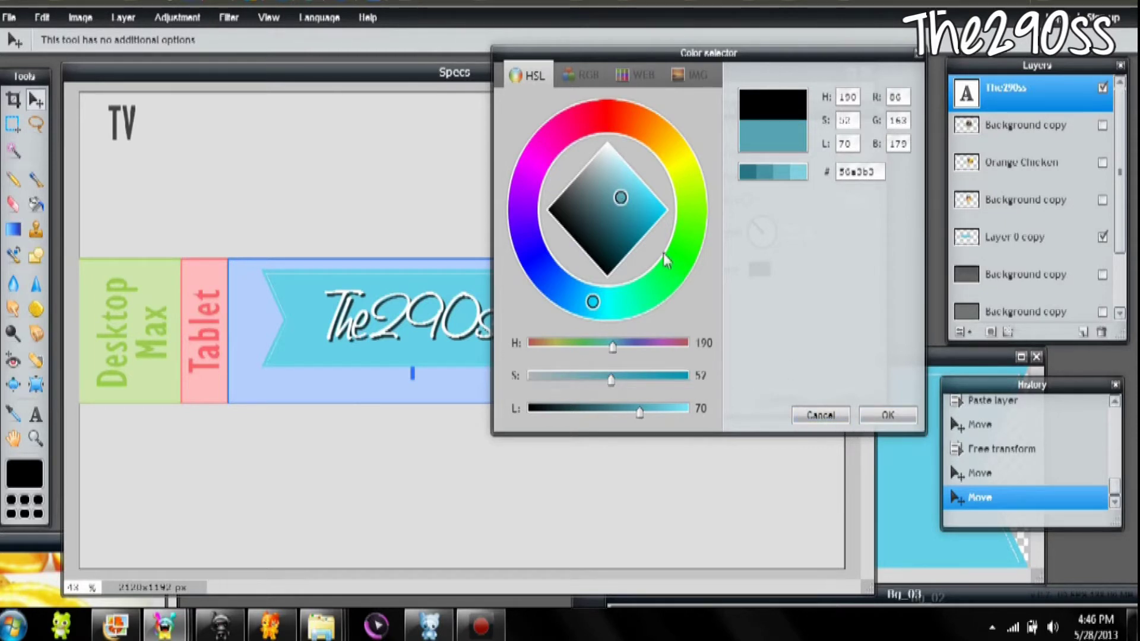
left_click(628, 204)
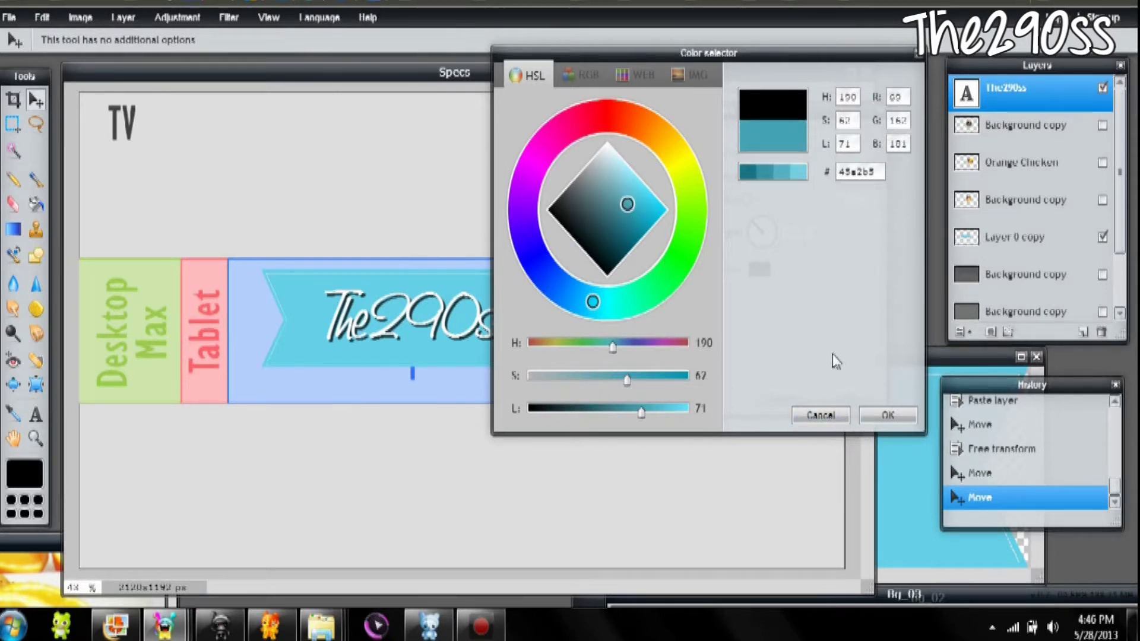
left_click(888, 415)
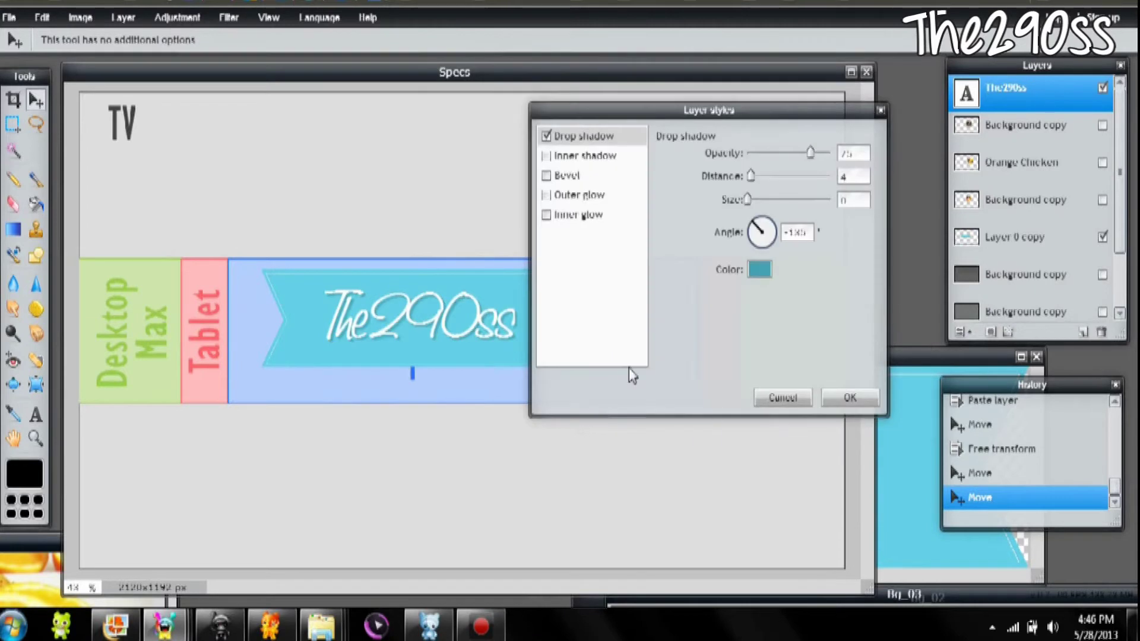
Raise the opacity of the text's drop shadow and apply the layer style
left_click_drag(811, 153, 831, 168)
left_click_drag(753, 203, 749, 201)
left_click(846, 399)
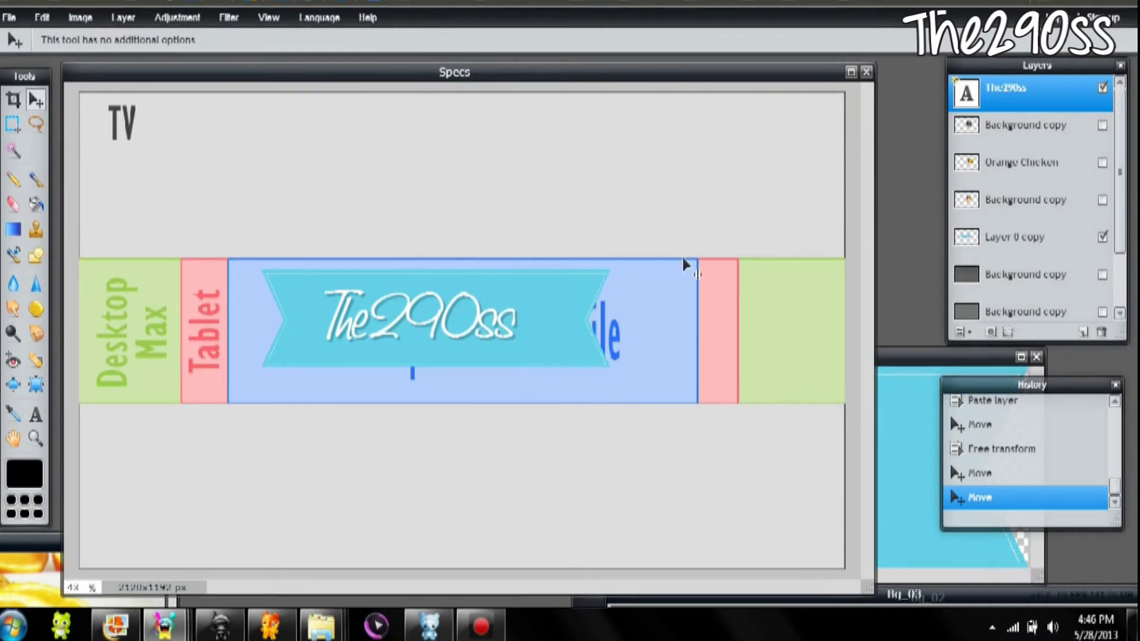
Show the family photo above the text layer, then shrink it, tilt it counterclockwise and place it over the banner's right end with Free transform
left_click(1103, 163)
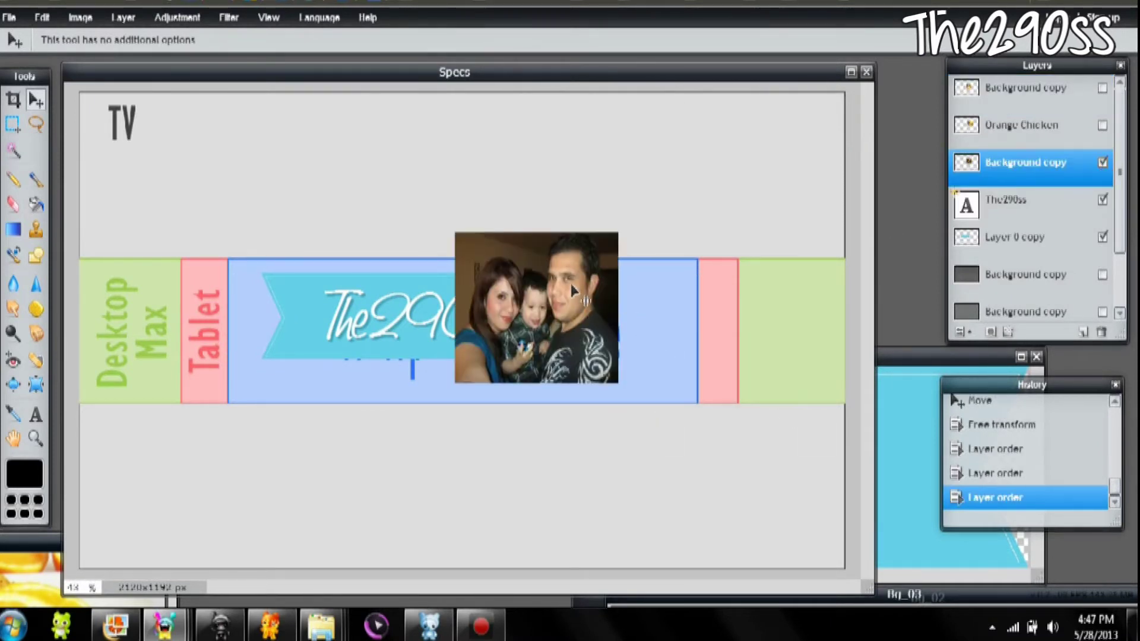
left_click(41, 18)
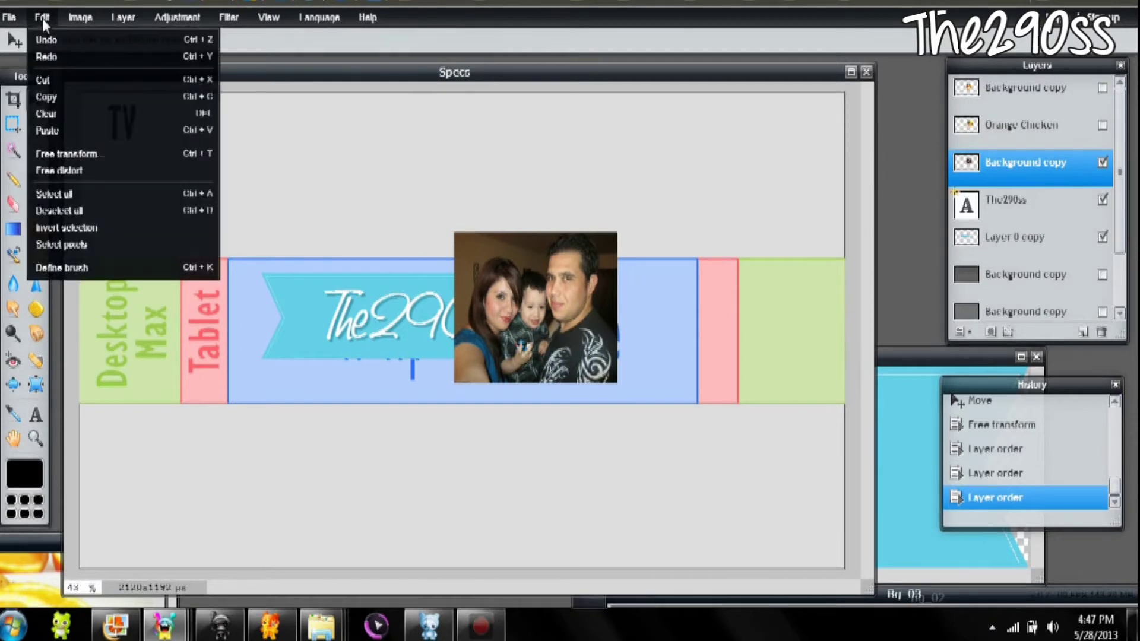
left_click(56, 154)
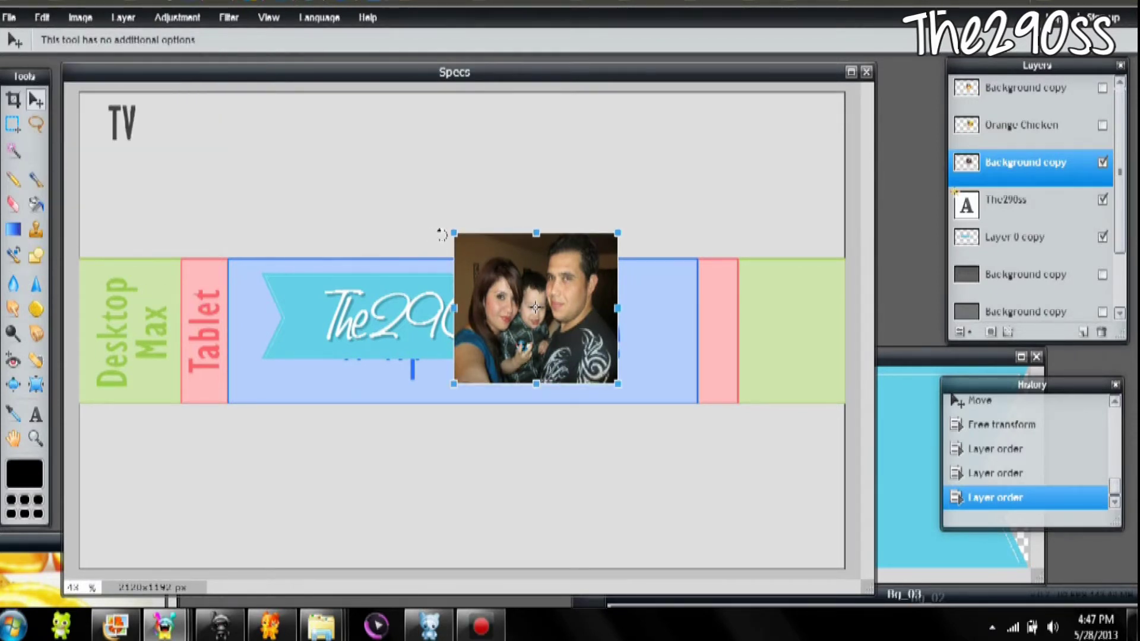
left_click_drag(454, 232, 484, 269)
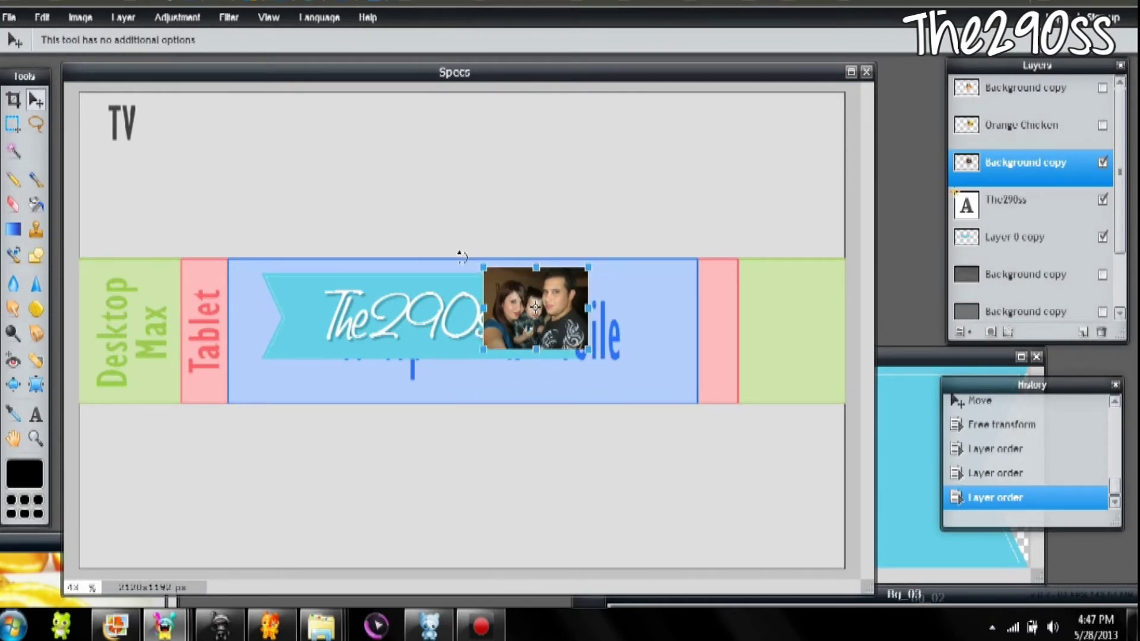
left_click_drag(469, 258, 447, 281)
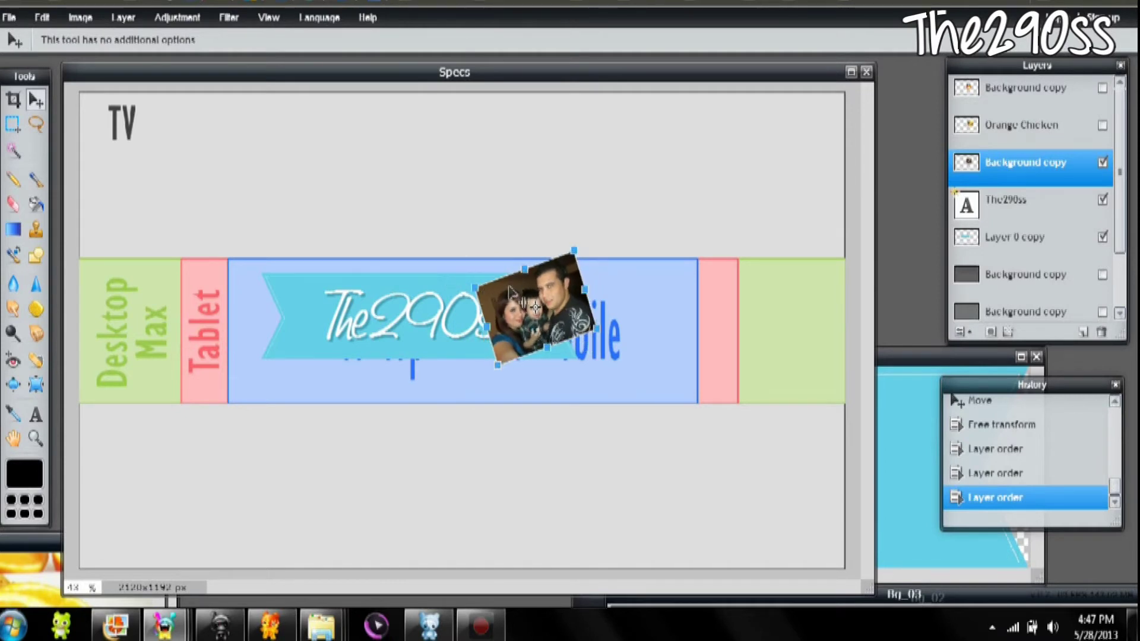
left_click_drag(591, 240, 597, 247)
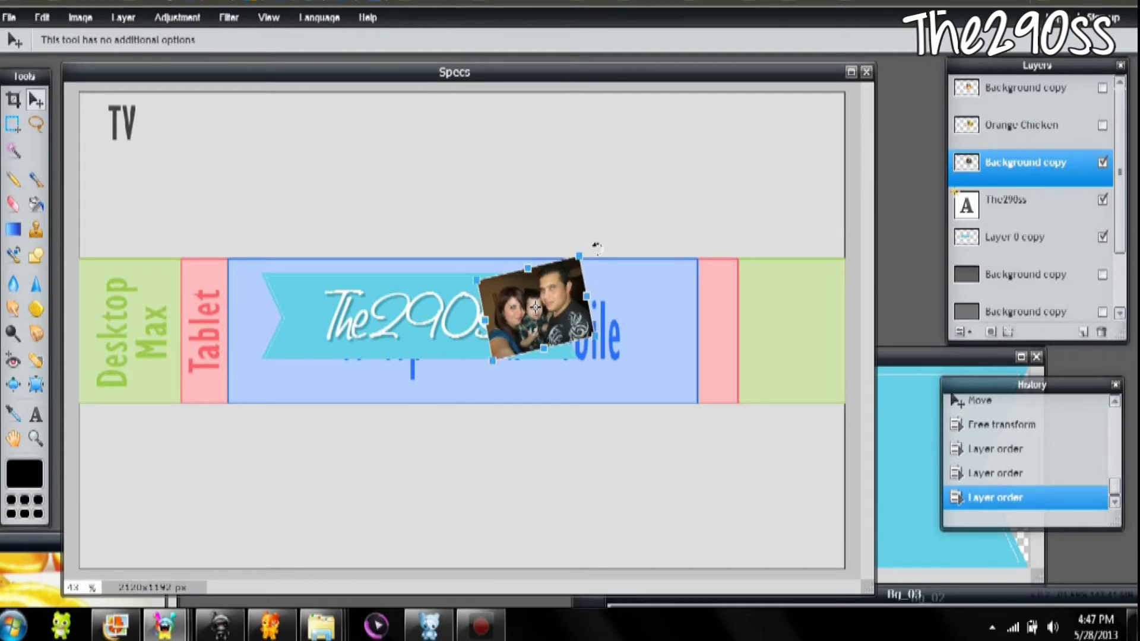
left_click_drag(579, 285, 627, 295)
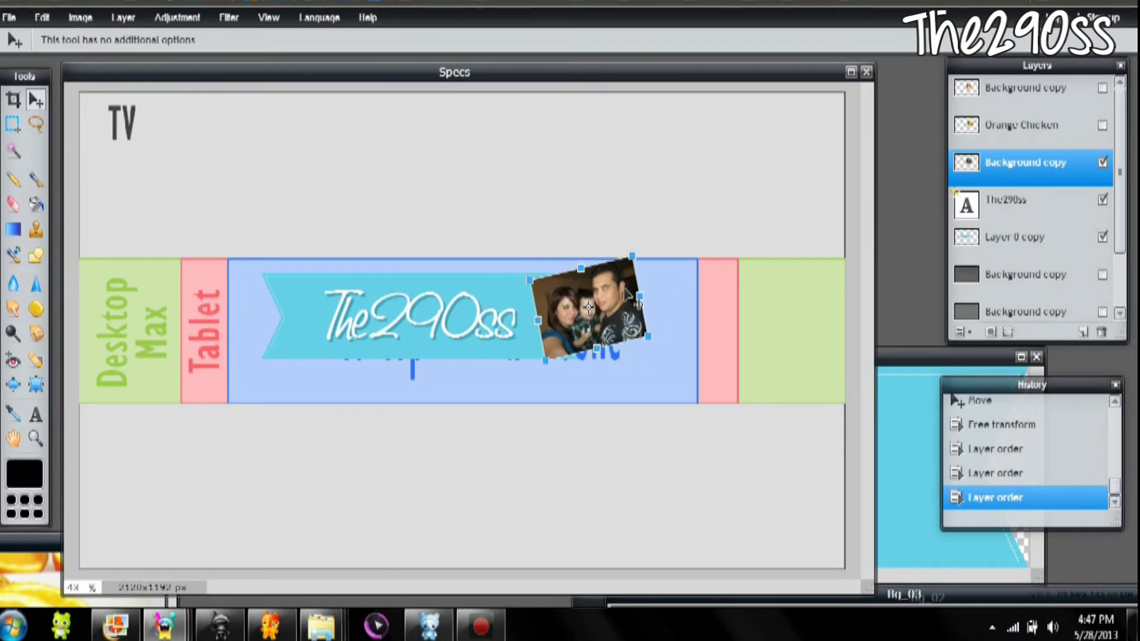
left_click_drag(631, 256, 625, 262)
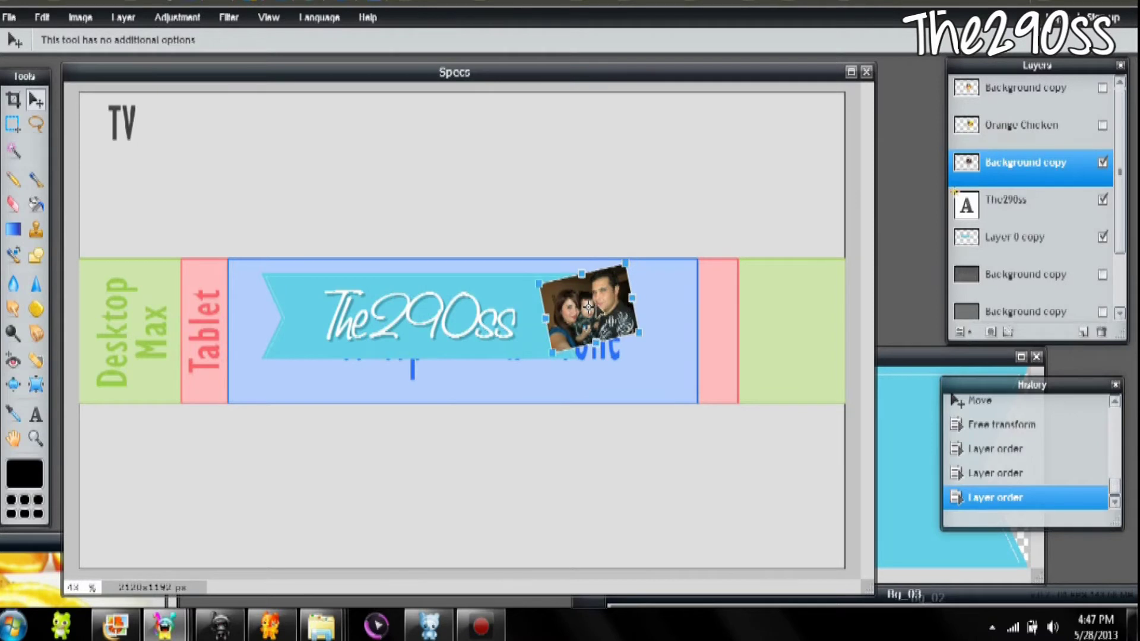
key("Return")
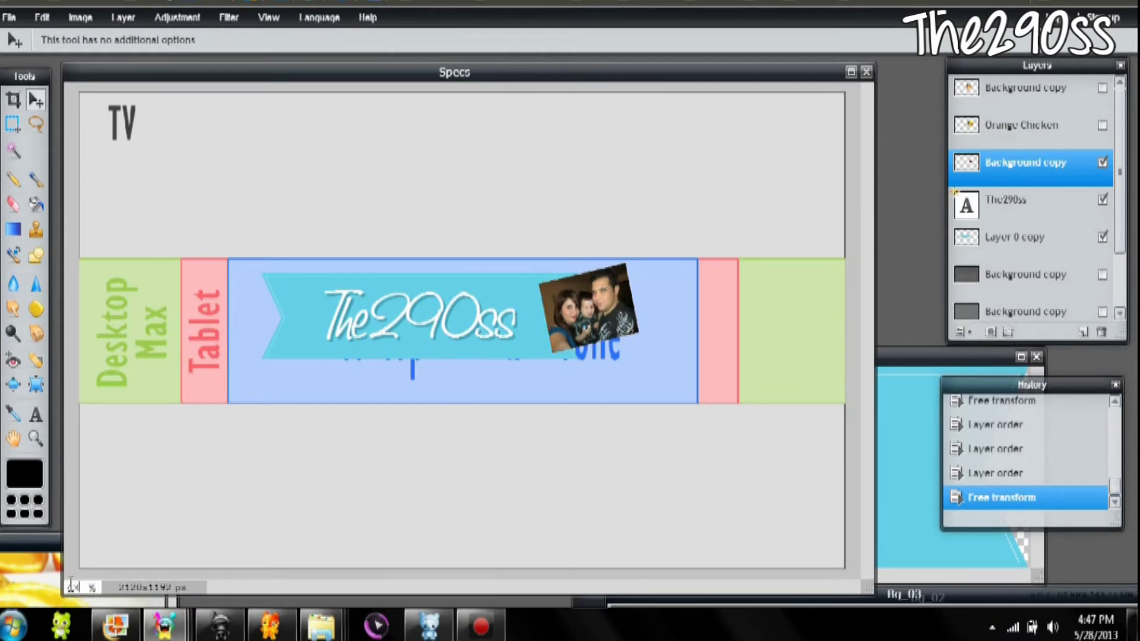
Show the Orange Chicken photo, shrink it with Free transform and place it overlapping the family photo's lower right corner
type("50")
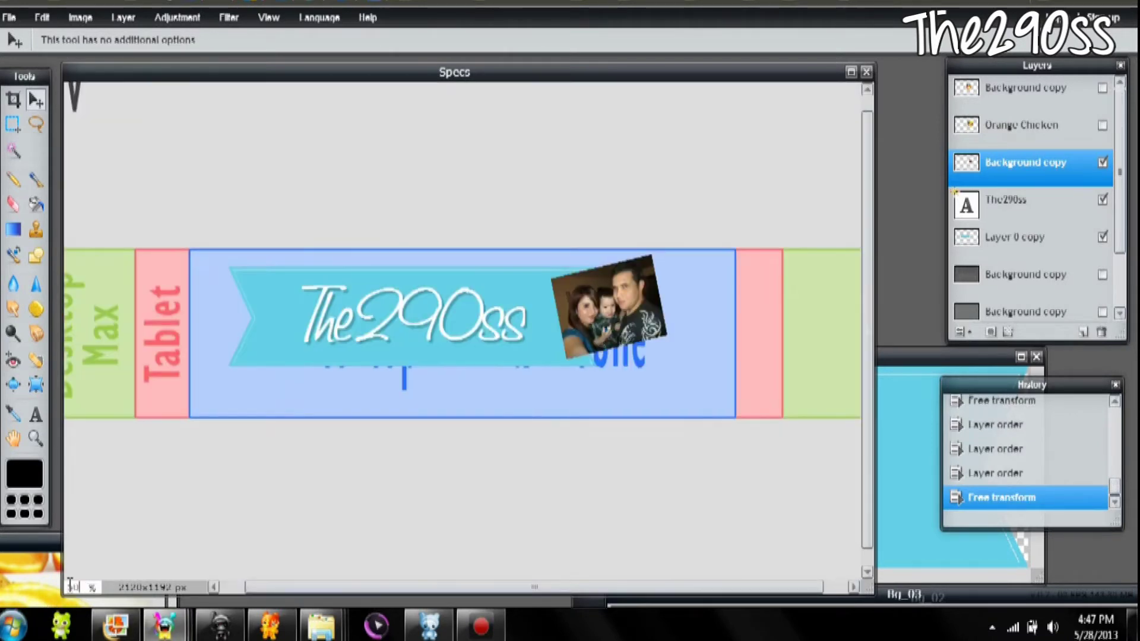
scroll(490, 415, "up", 3)
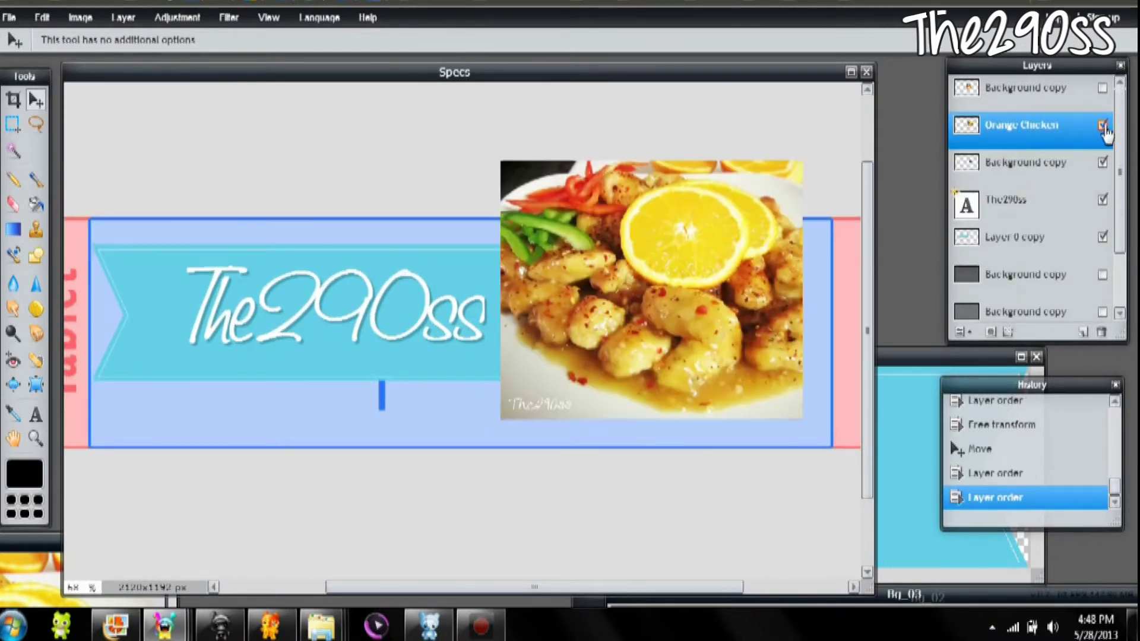
scroll(369, 262, "up", 2)
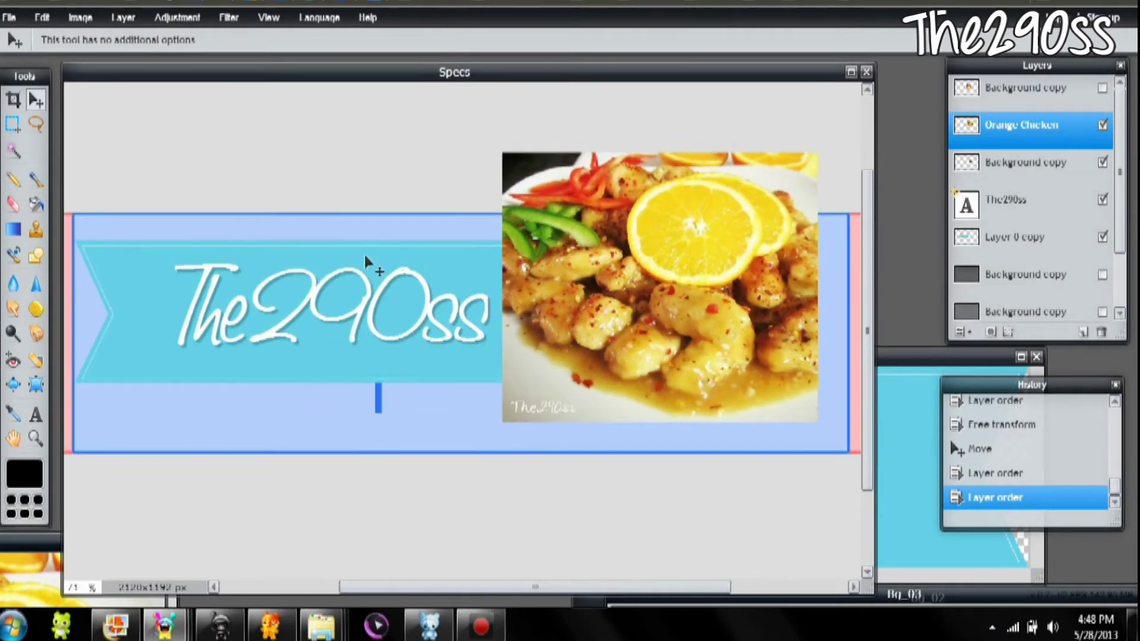
left_click(42, 17)
left_click(71, 199)
left_click_drag(818, 152, 814, 336)
key("Return")
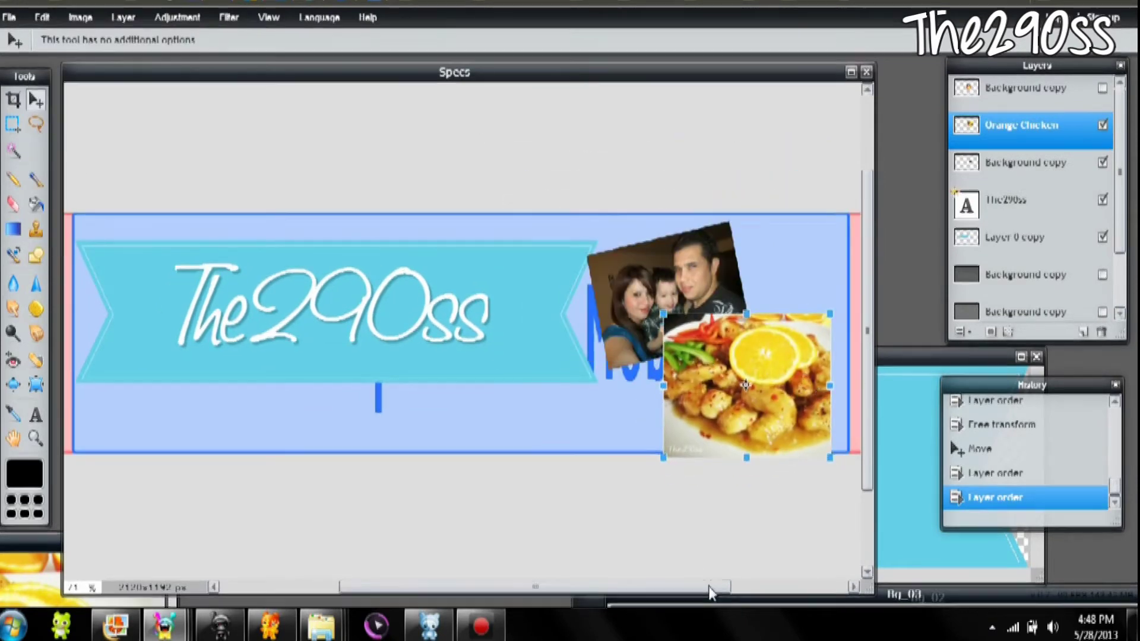
left_click(141, 222)
Erase the bottom strip of the Orange Chicken photo that extends past the blue mobile area, using a rectangular marquee selection, and deselect
key("m")
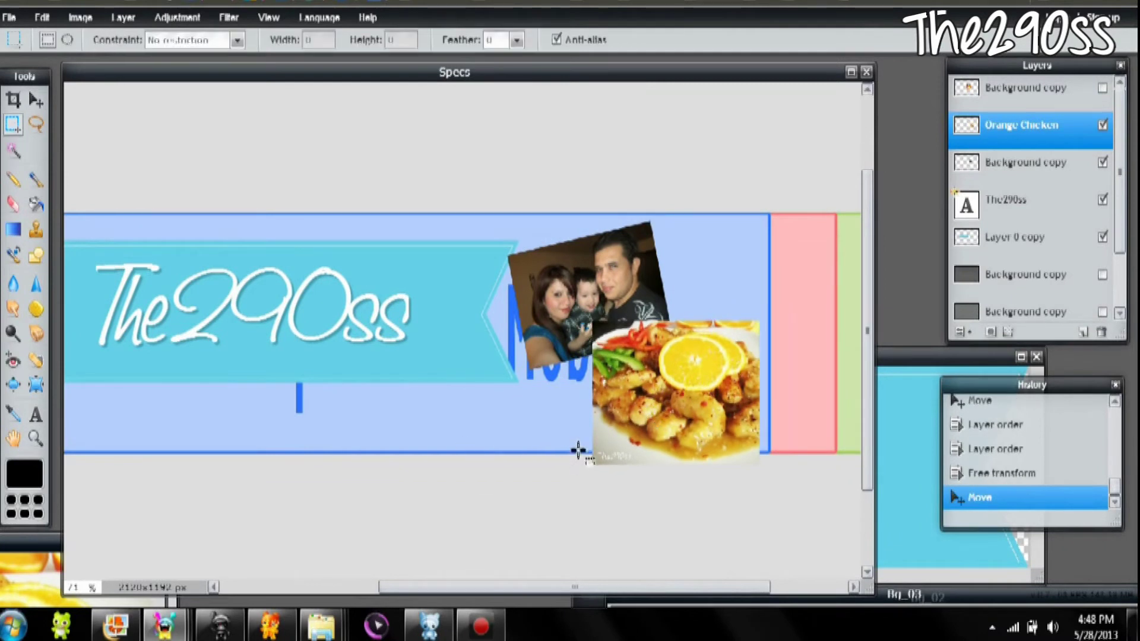
left_click_drag(579, 449, 856, 559)
key("Delete")
key("ctrl+d")
Show the paper pom-pom photo and marquee-select the watermarked strip along its bottom edge
left_click(1103, 87)
mouse_move(328, 406)
left_mouse_down()
mouse_move(571, 462)
mouse_move(640, 452)
left_mouse_up()
key("Delete")
key("Delete")
key("ctrl+z")
key("ctrl+z")
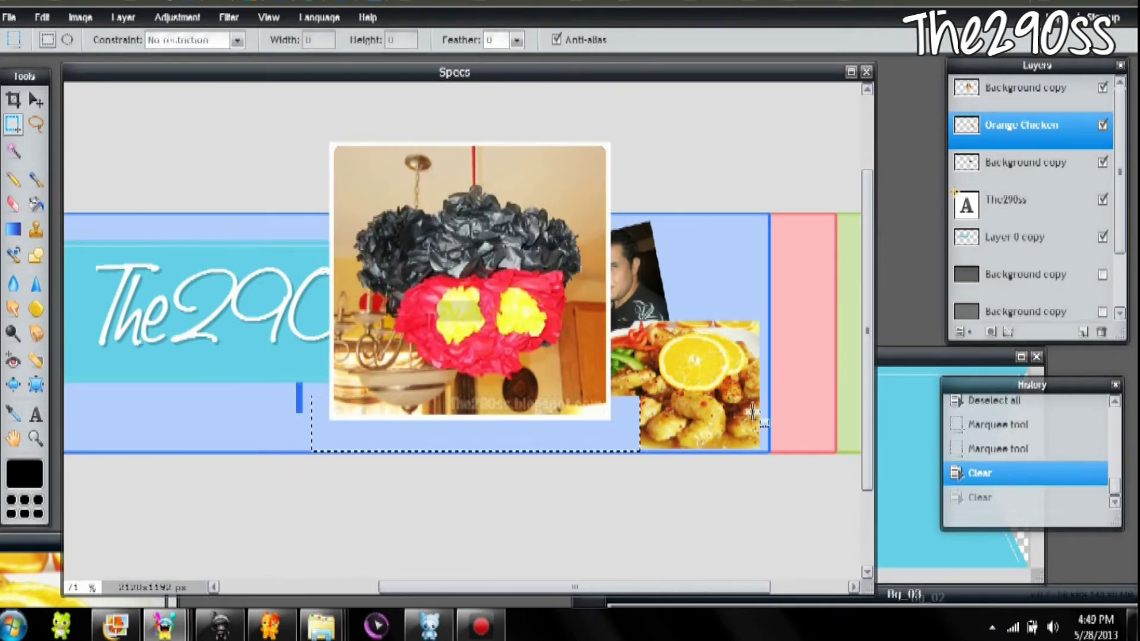
Clear the selected bottom strip and the white borders on the other three sides from the pom-pom photo's layer, and deselect
left_click(1016, 106)
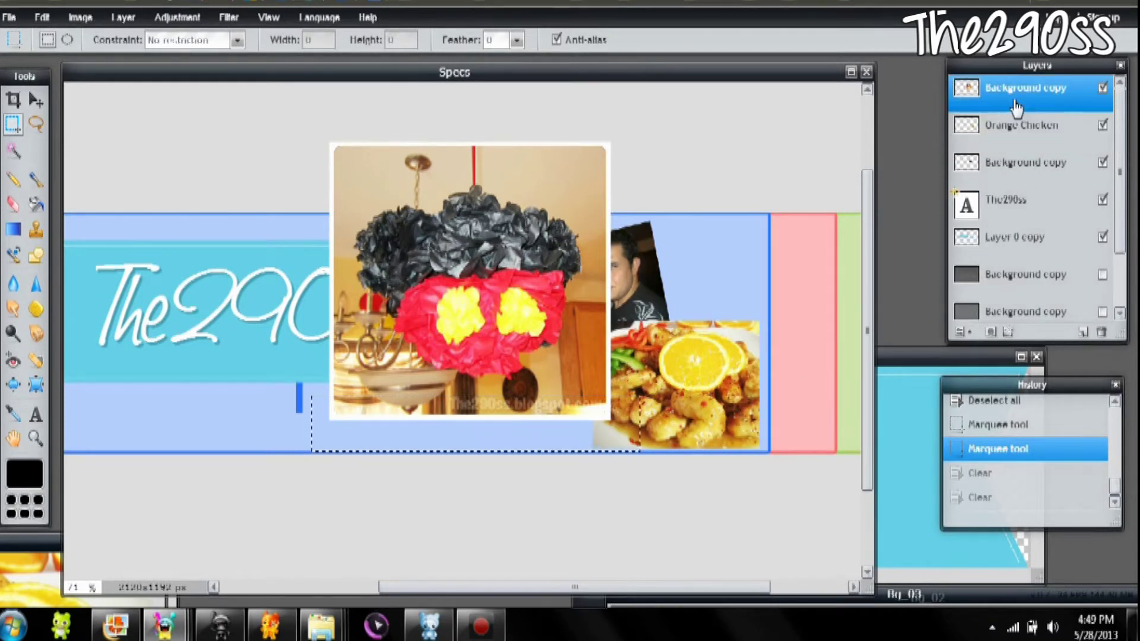
key("Delete")
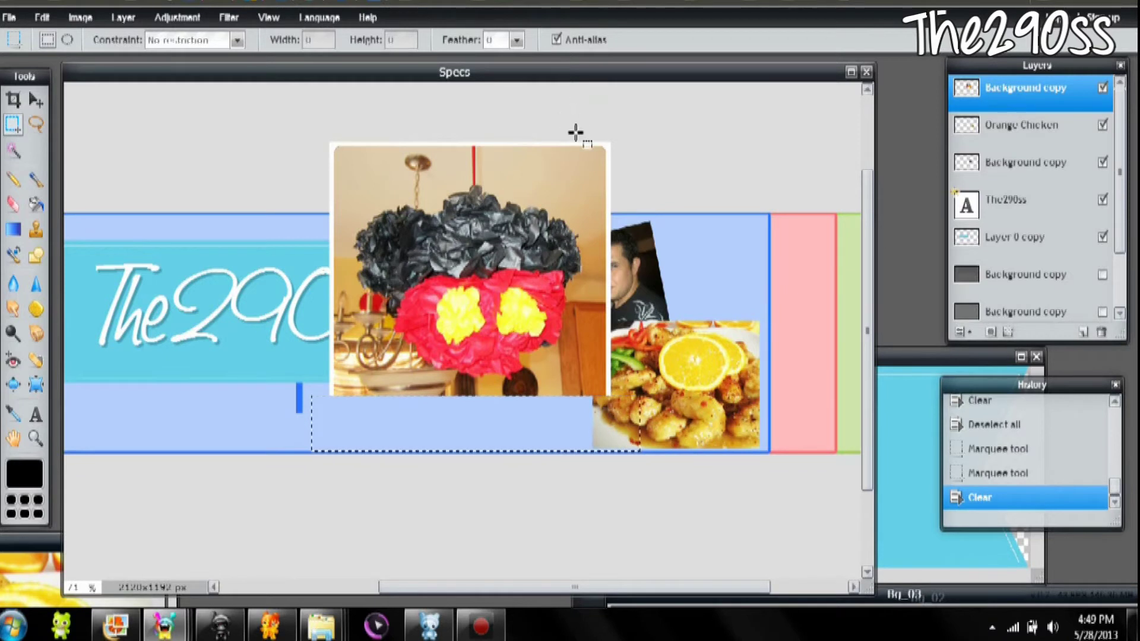
left_click_drag(600, 135, 671, 456)
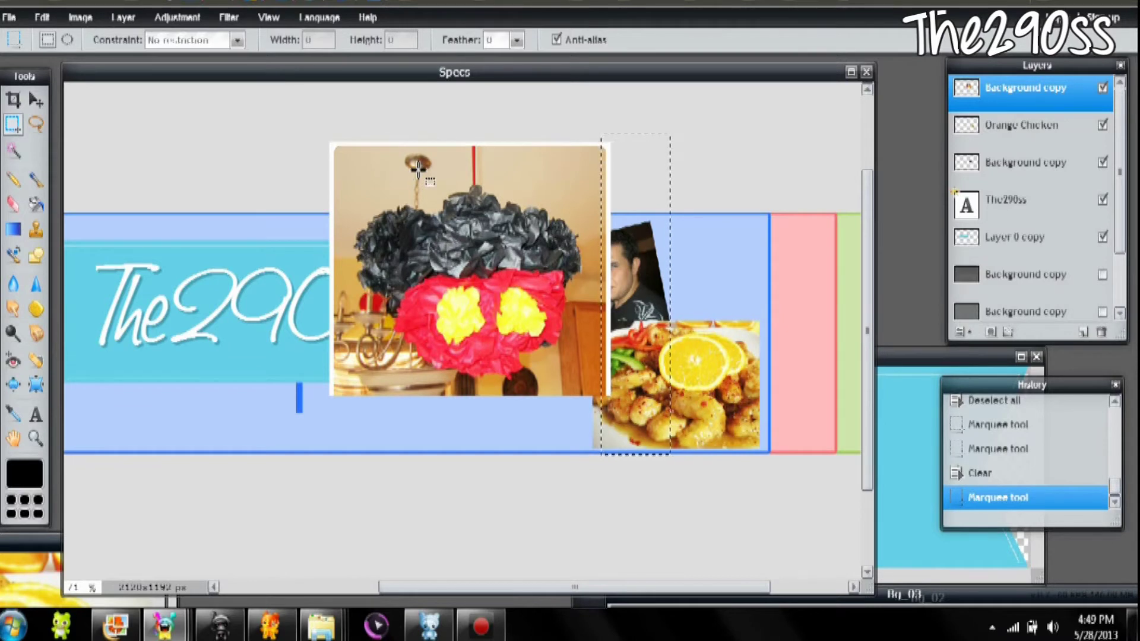
left_click_drag(320, 124, 705, 148)
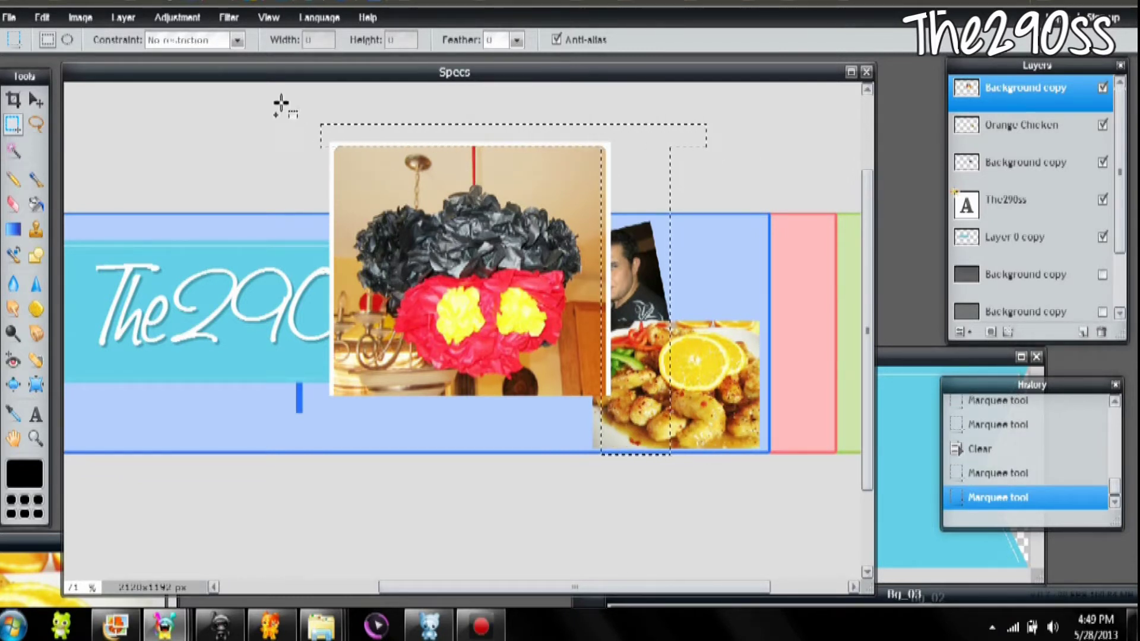
left_click_drag(279, 97, 336, 426)
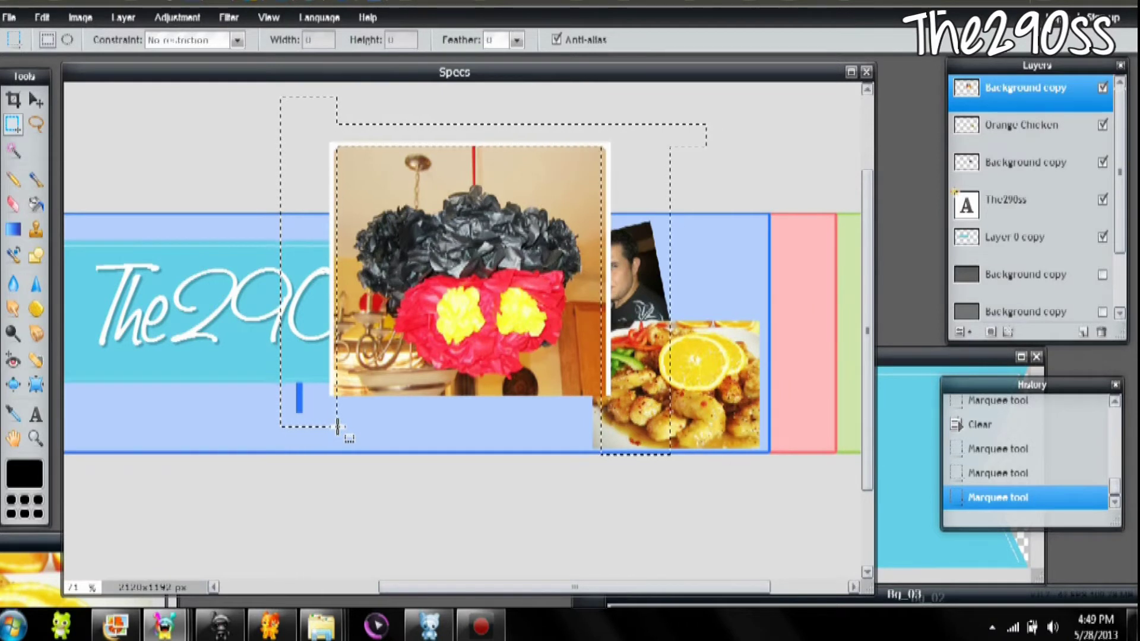
key("Delete")
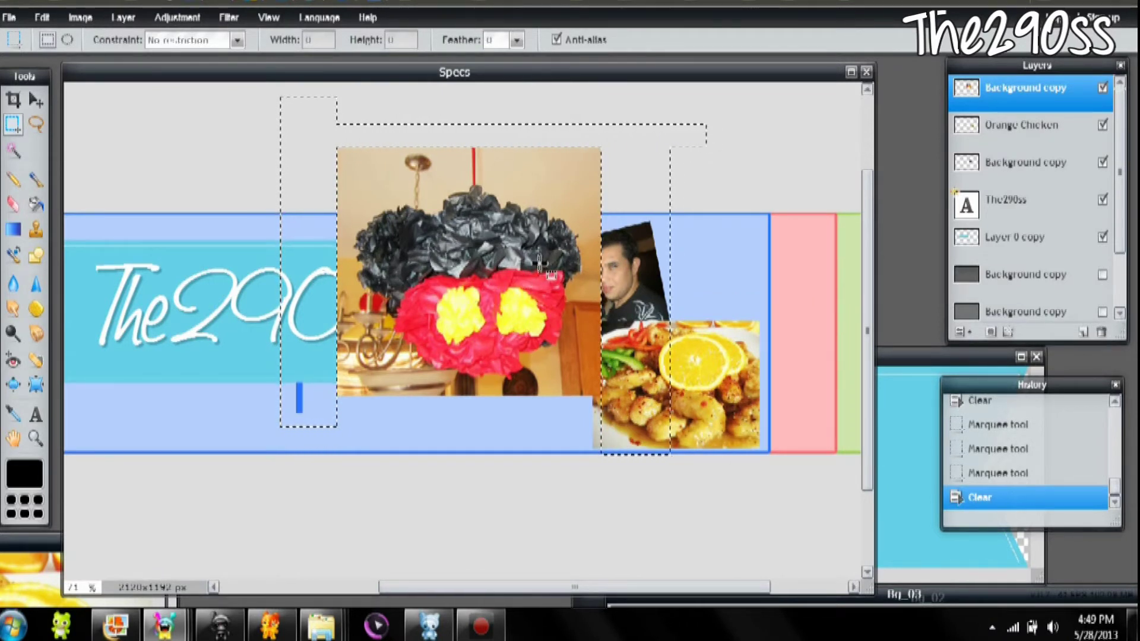
key("ctrl+d")
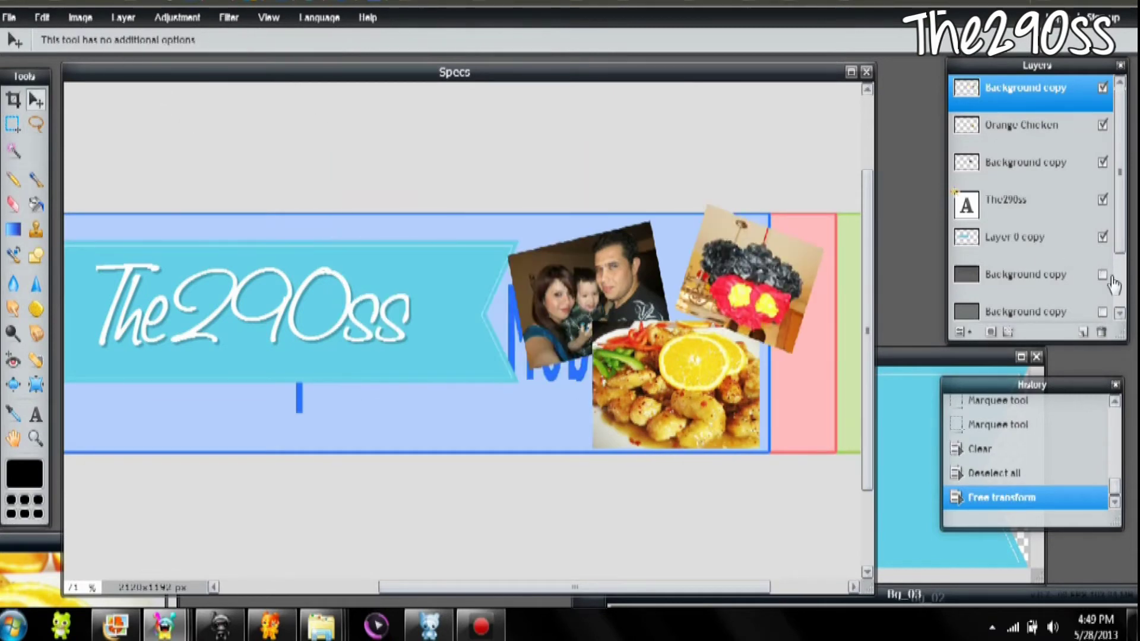
Show the gray polka-dot background layer behind the banner and photos, with the whole canvas in view
left_click(1103, 275)
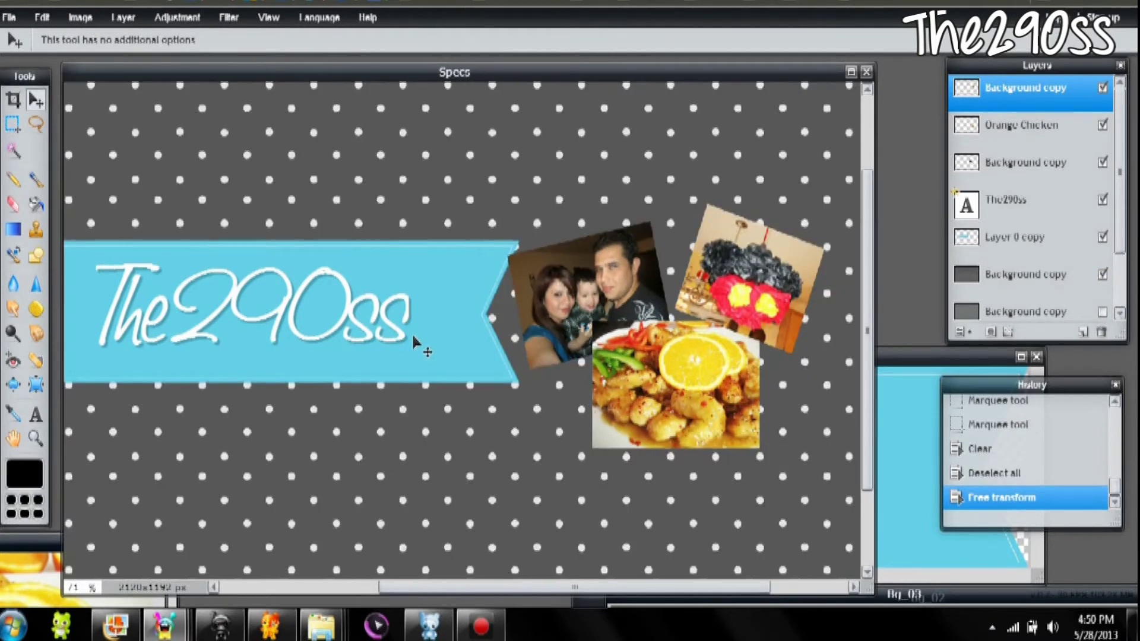
scroll(414, 342, "down", 3)
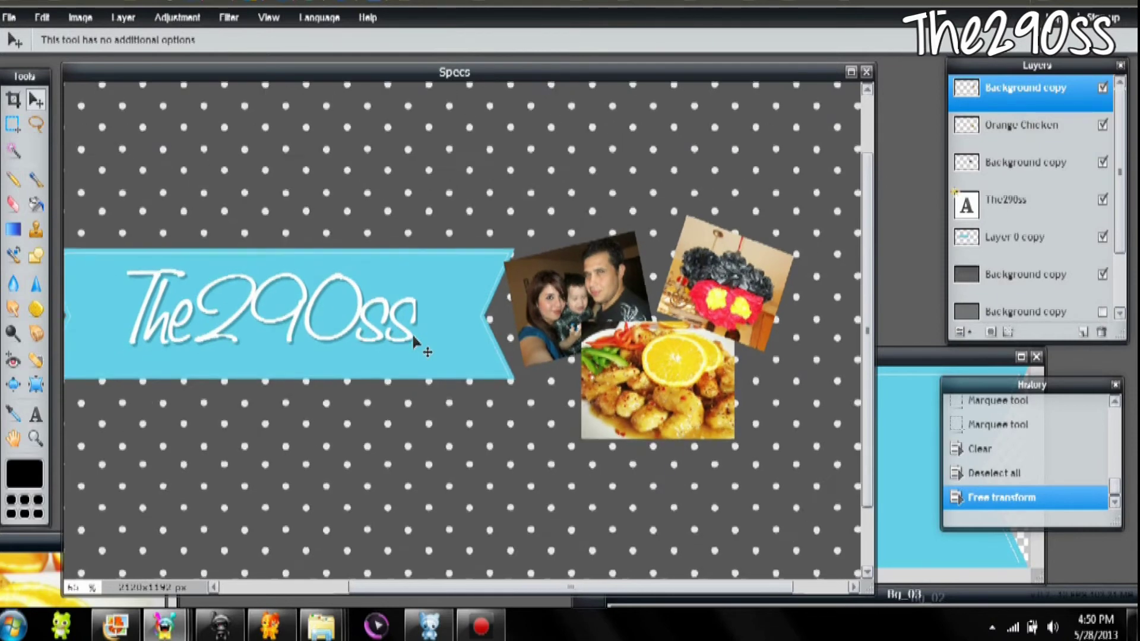
scroll(413, 338, "down", 4)
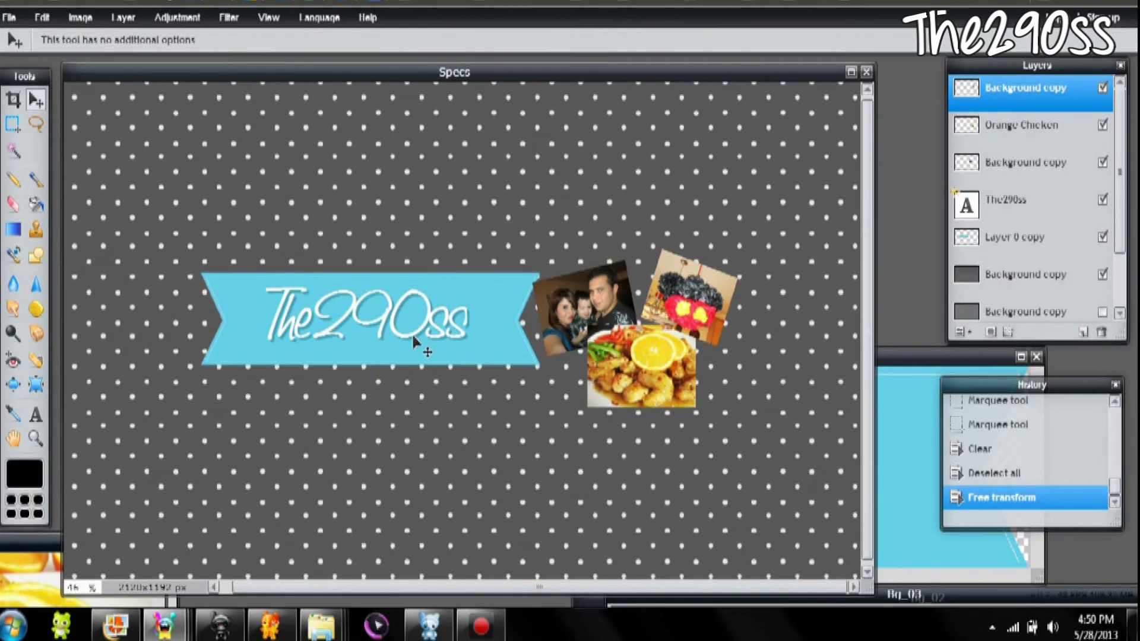
scroll(413, 340, "down", 1)
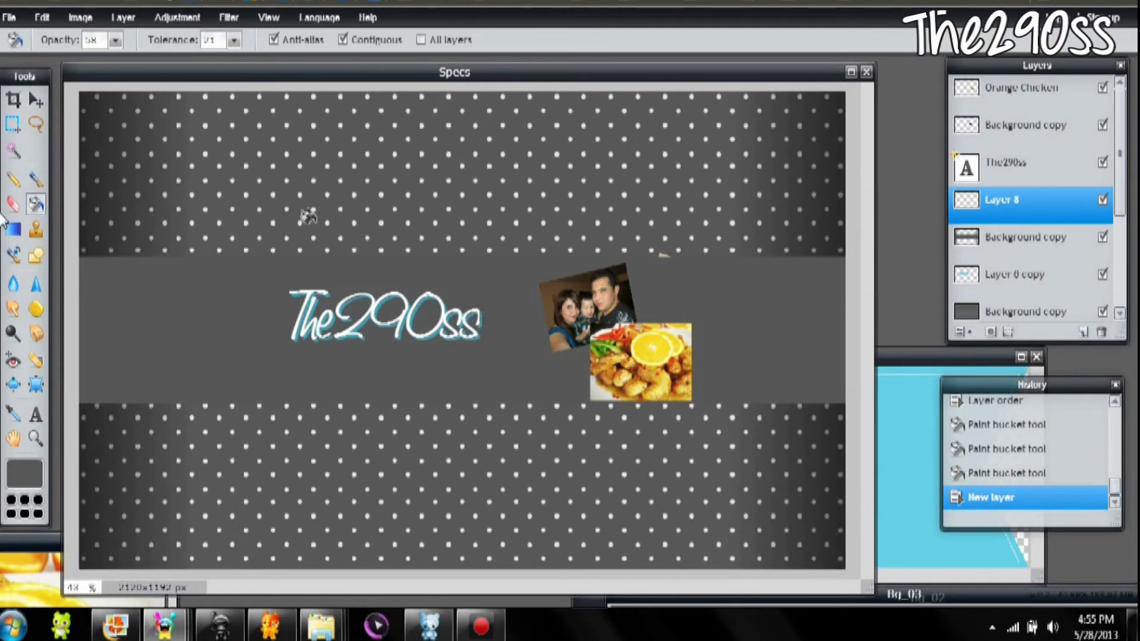
Set the Rectangle tool's fill color to gray 575757, sampled from the polka-dot background
left_click(36, 256)
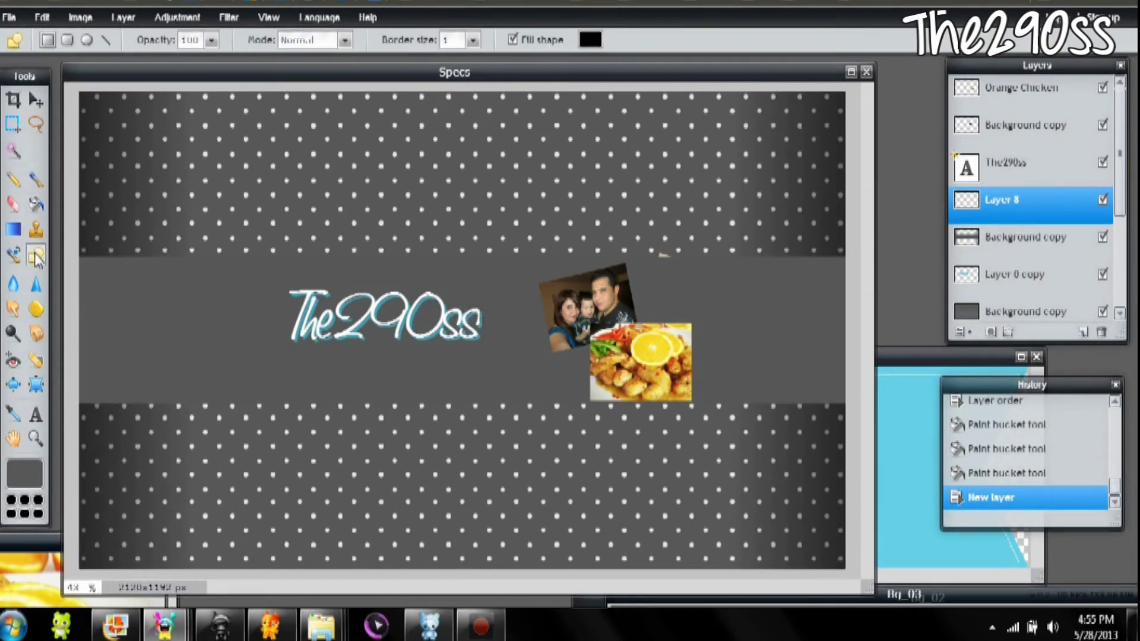
left_click(590, 40)
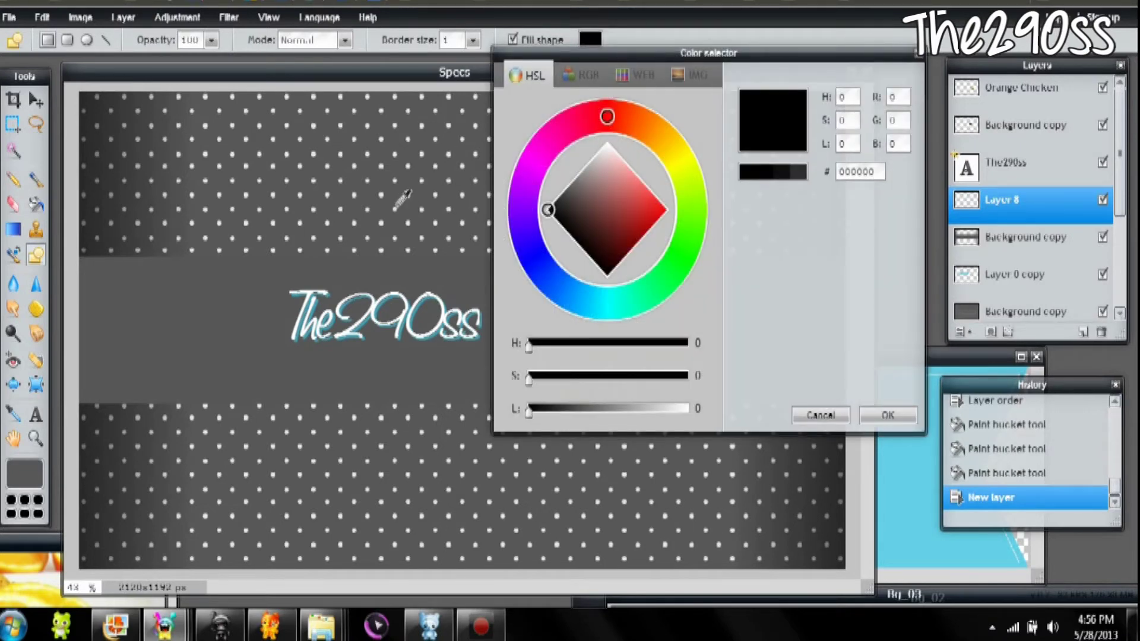
left_click(389, 192)
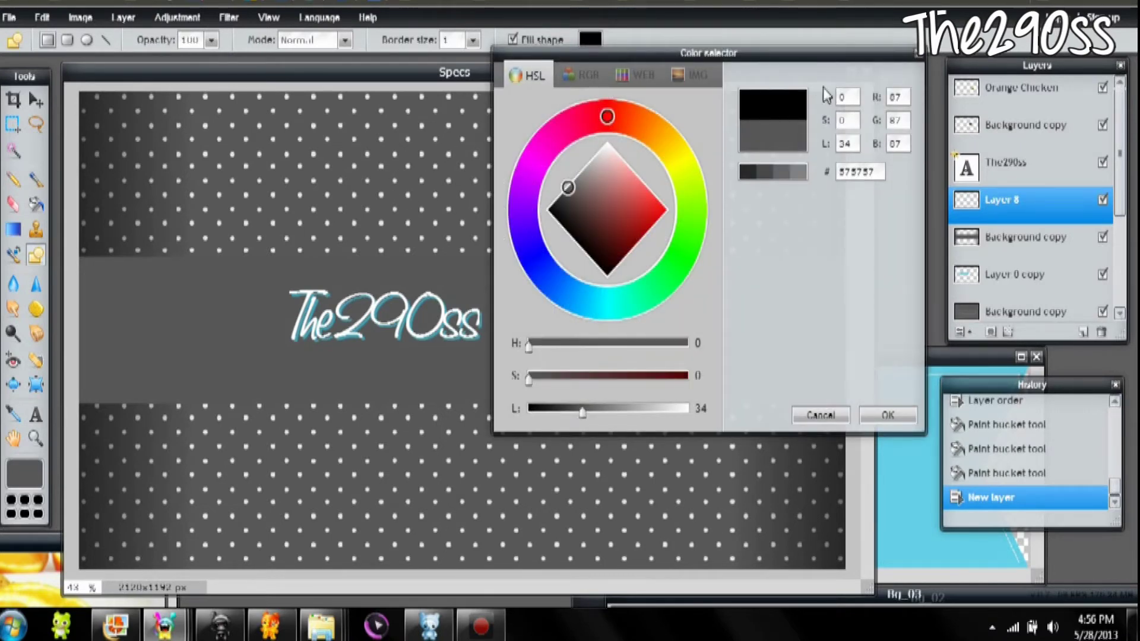
left_click(868, 419)
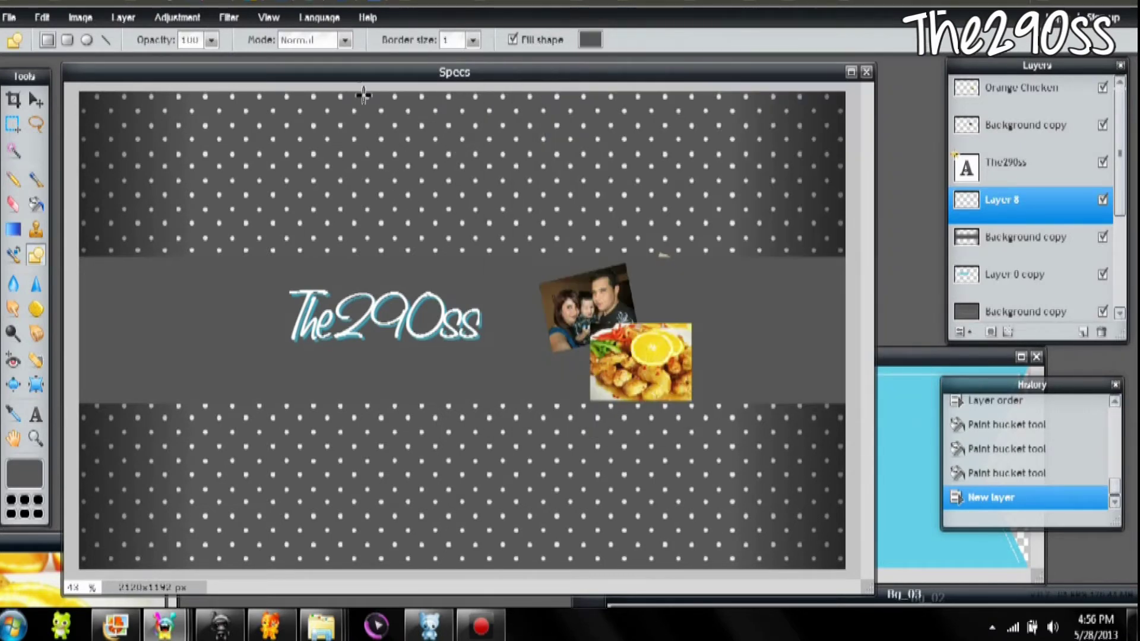
Try test rectangles over the upper polka dots at 54 and 79 opacity, undoing each one
left_click(212, 40)
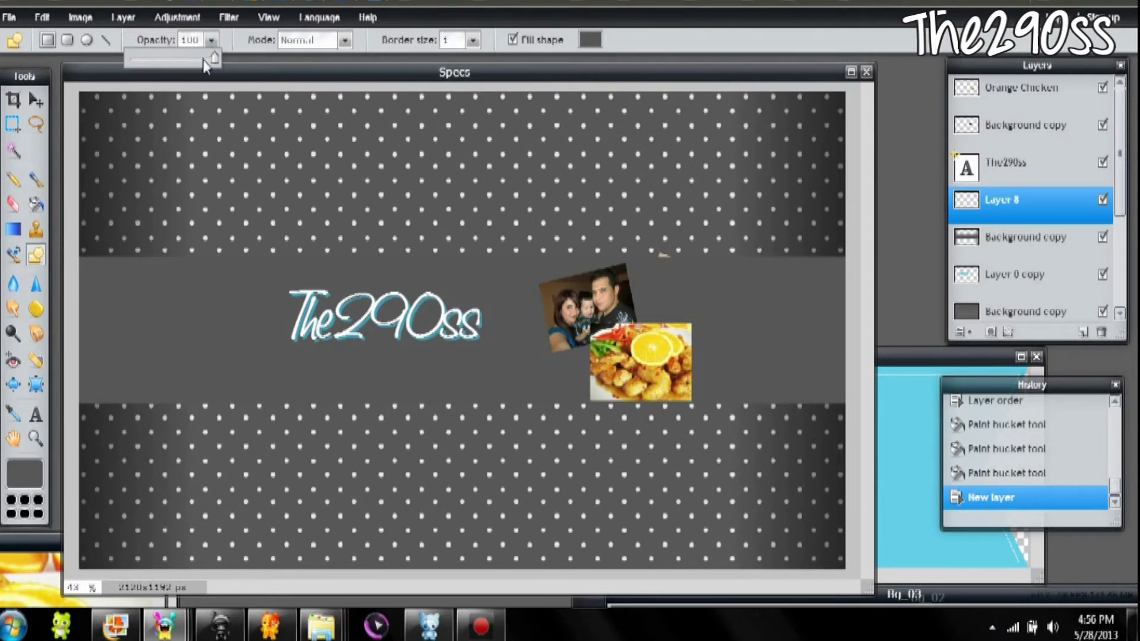
left_click(177, 66)
left_click_drag(187, 163, 352, 236)
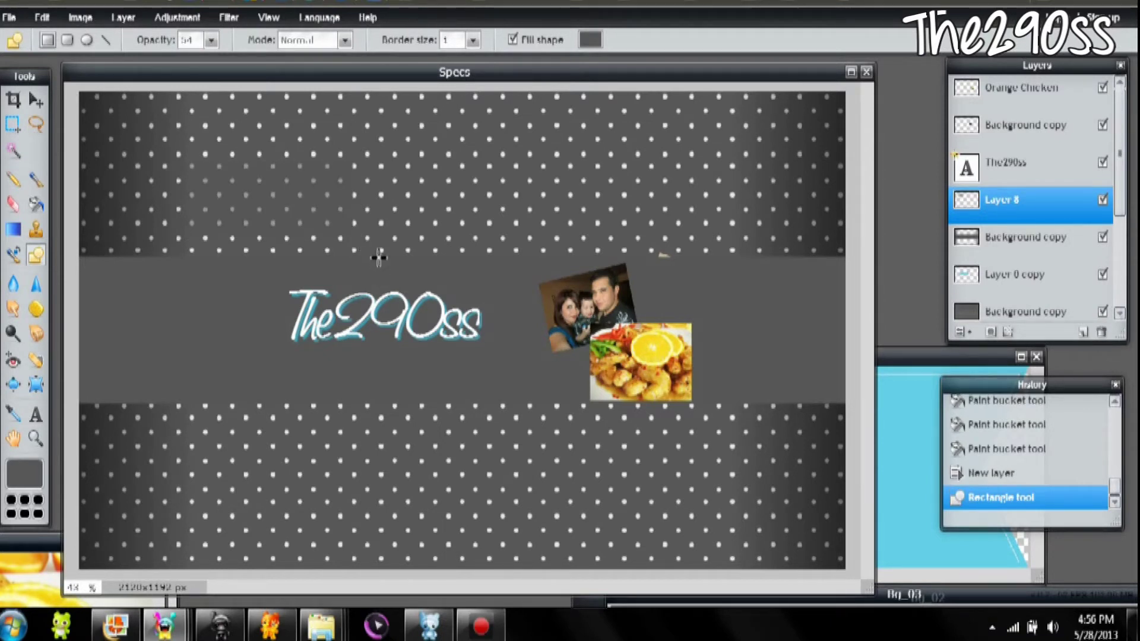
key("ctrl+z")
left_click(212, 41)
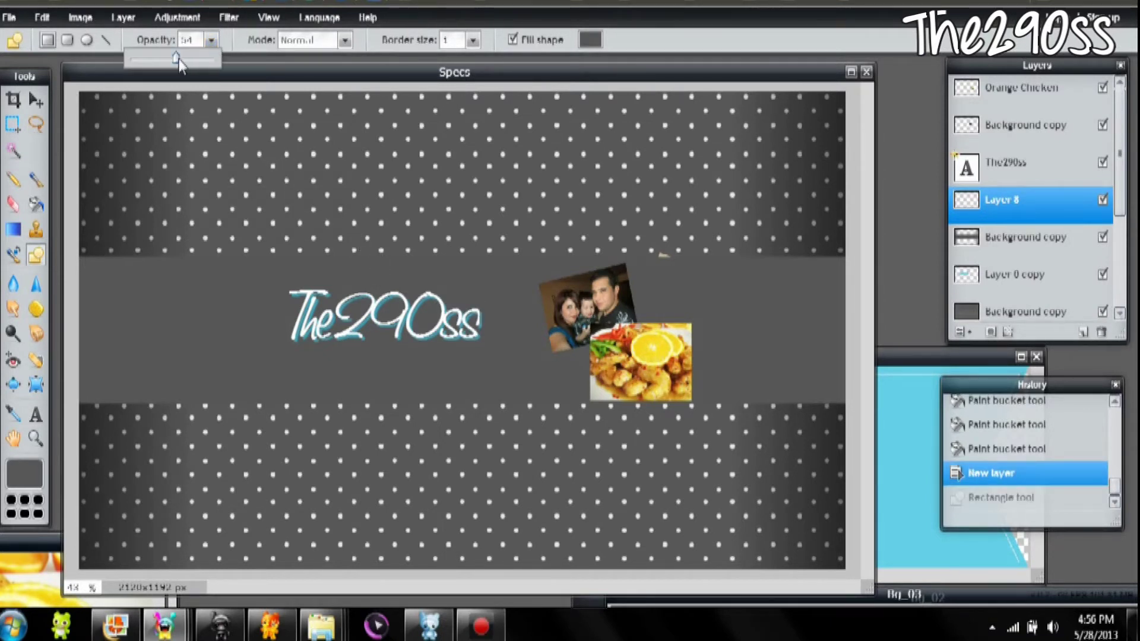
left_click_drag(202, 66, 197, 64)
left_click_drag(262, 196, 478, 274)
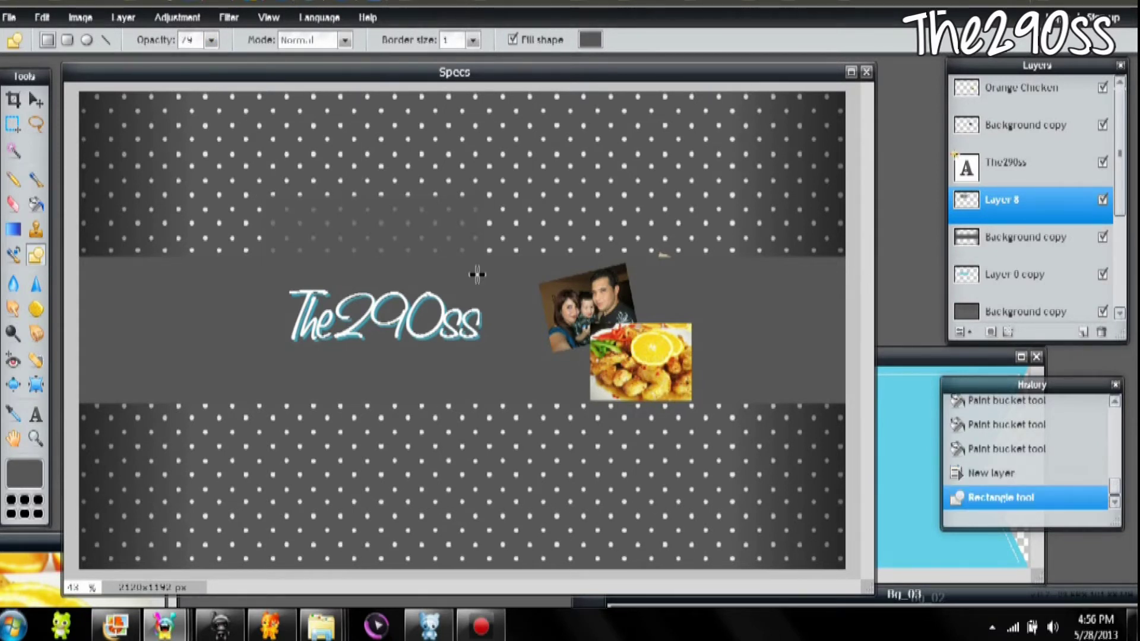
key("ctrl+z")
Set the rectangle opacity to 87 and draw a gray band across the canvas's full width over its middle area on Layer 8
left_click(211, 41)
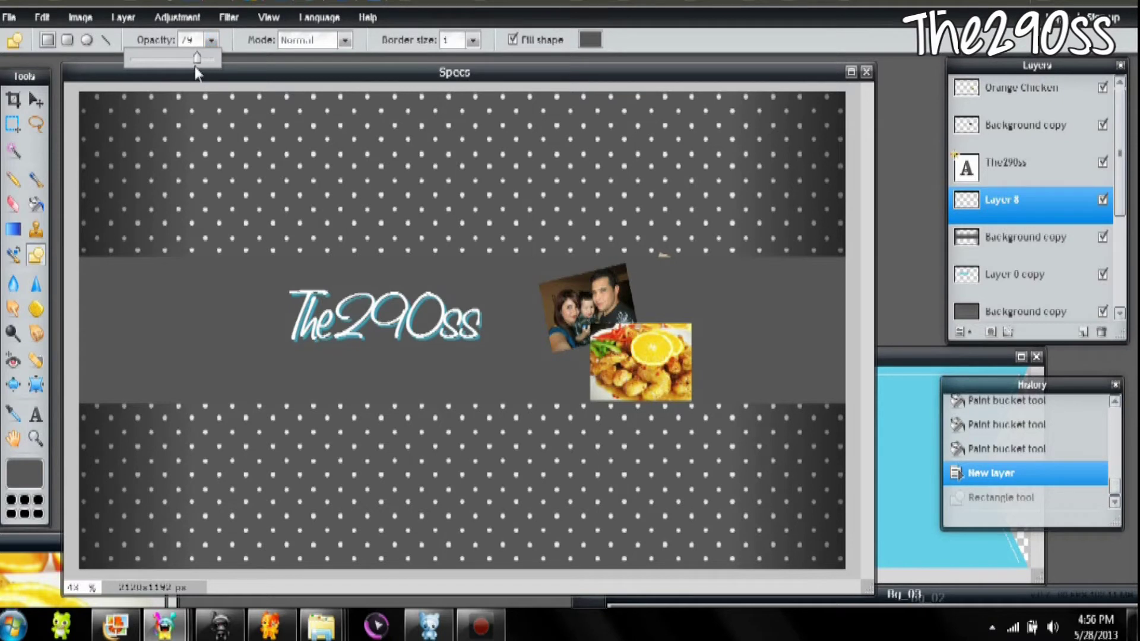
left_click_drag(203, 62, 208, 63)
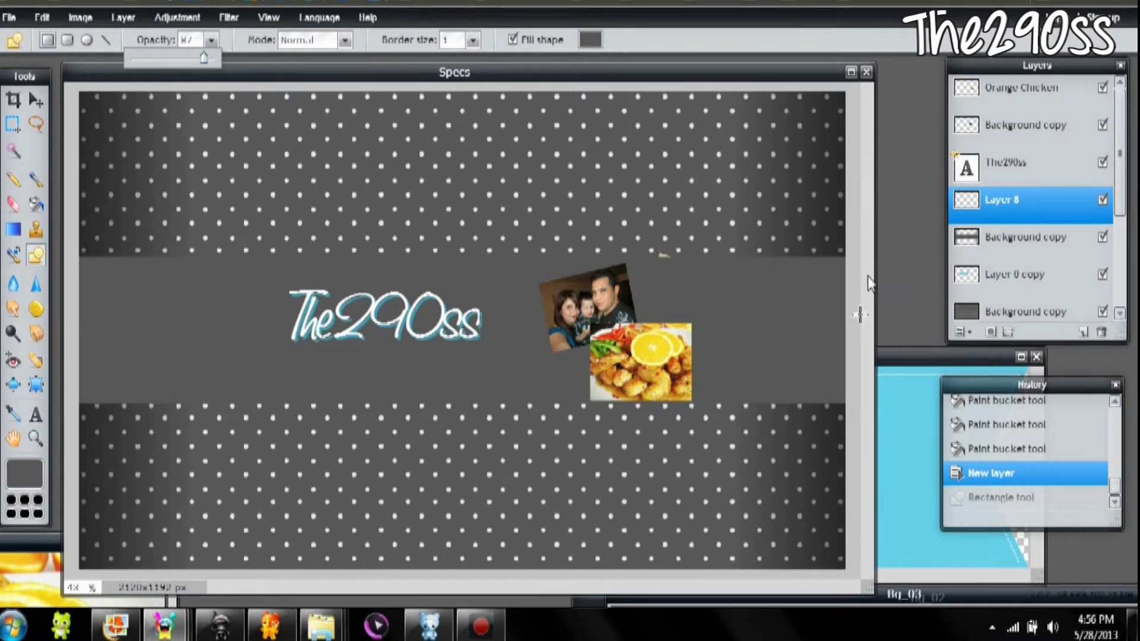
left_click_drag(847, 256, 692, 403)
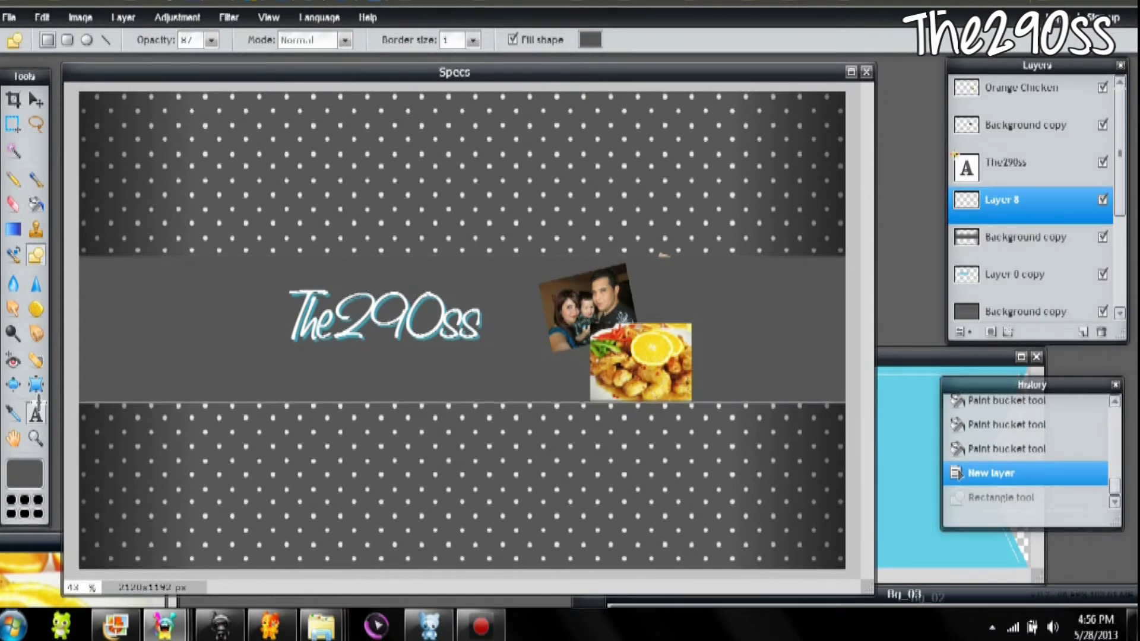
key("ctrl+y")
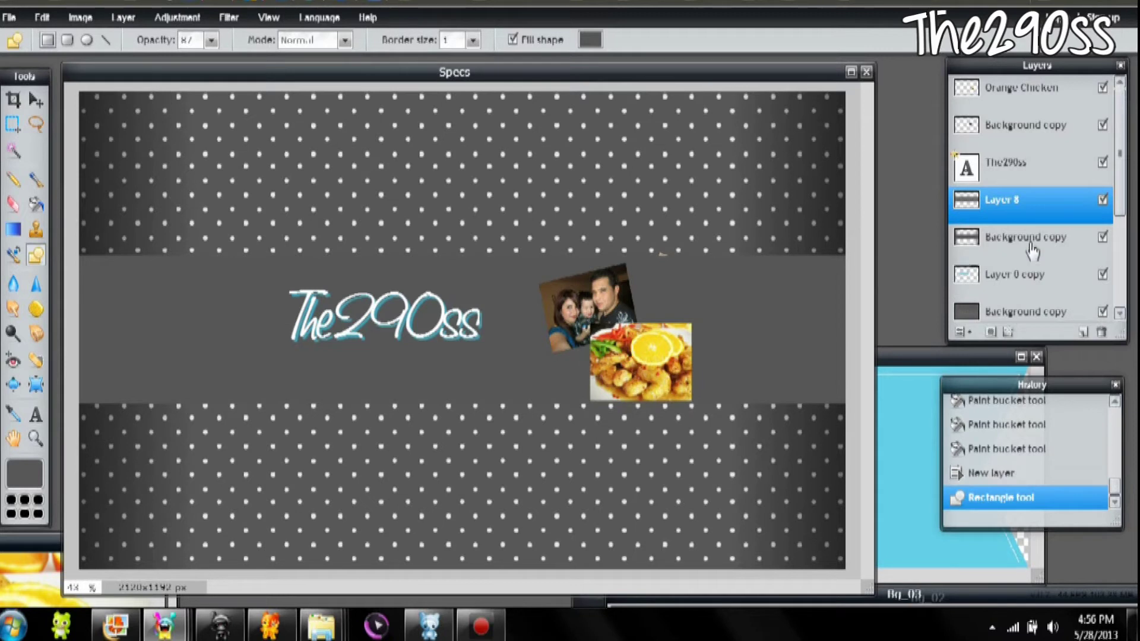
Hide the shaded Background copy layer directly below Layer 8 and move the banner layer, Layer 0 copy, above Layer 8
left_click(1103, 238)
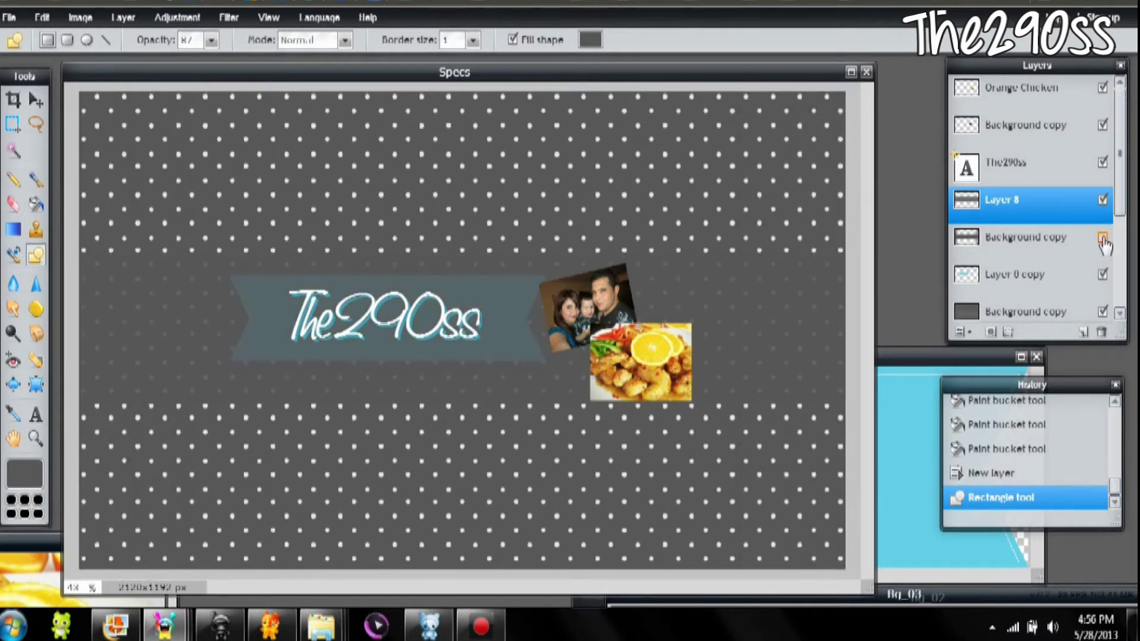
left_click_drag(1046, 277, 1028, 192)
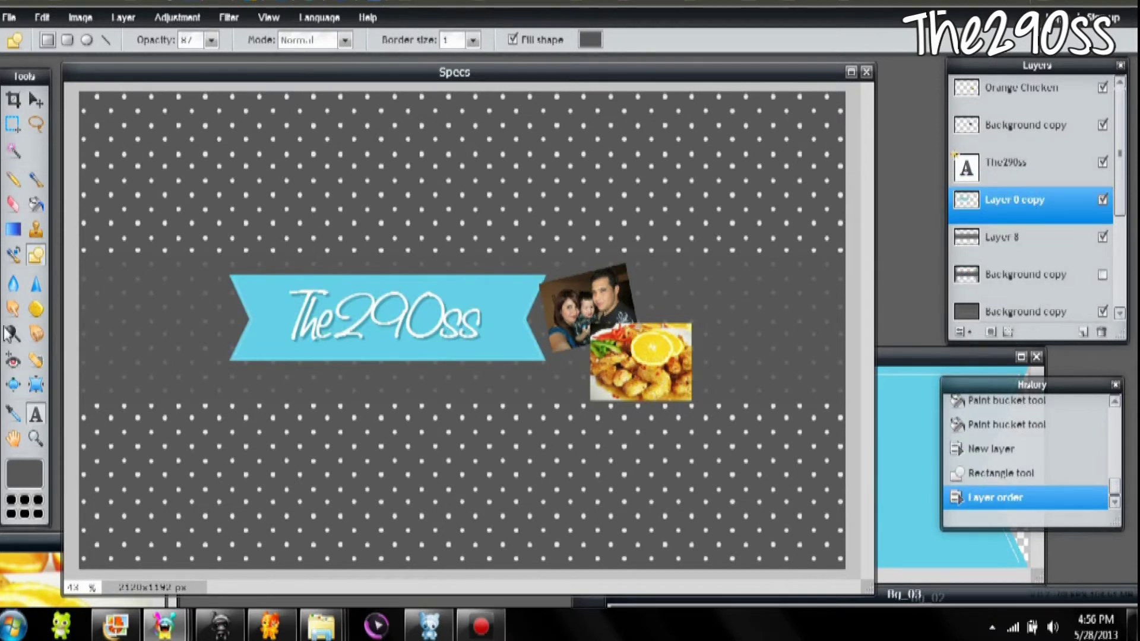
Shade the canvas's left and right edges with black-to-transparent linear gradients at 52 opacity, redoing the left one wider
left_click(14, 235)
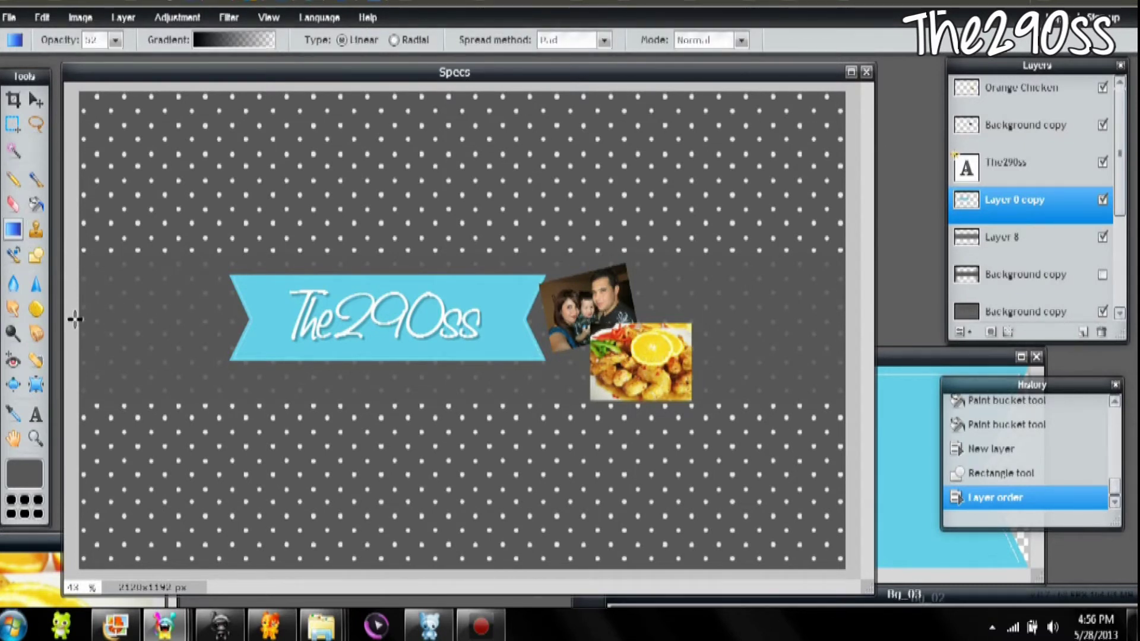
left_click_drag(78, 322, 129, 325)
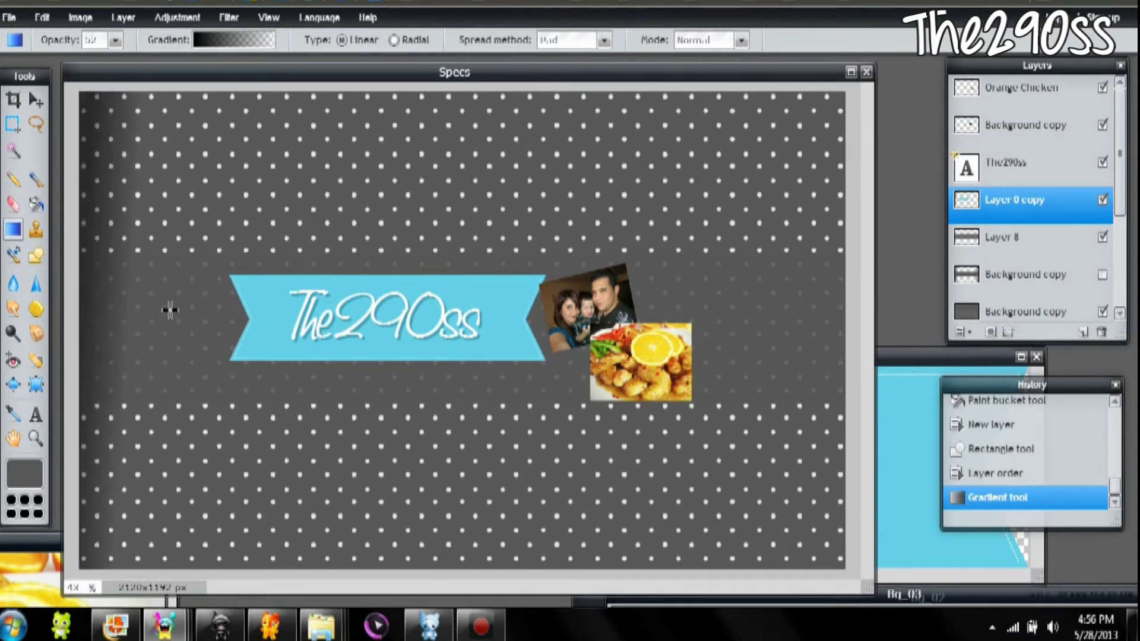
key("ctrl+z")
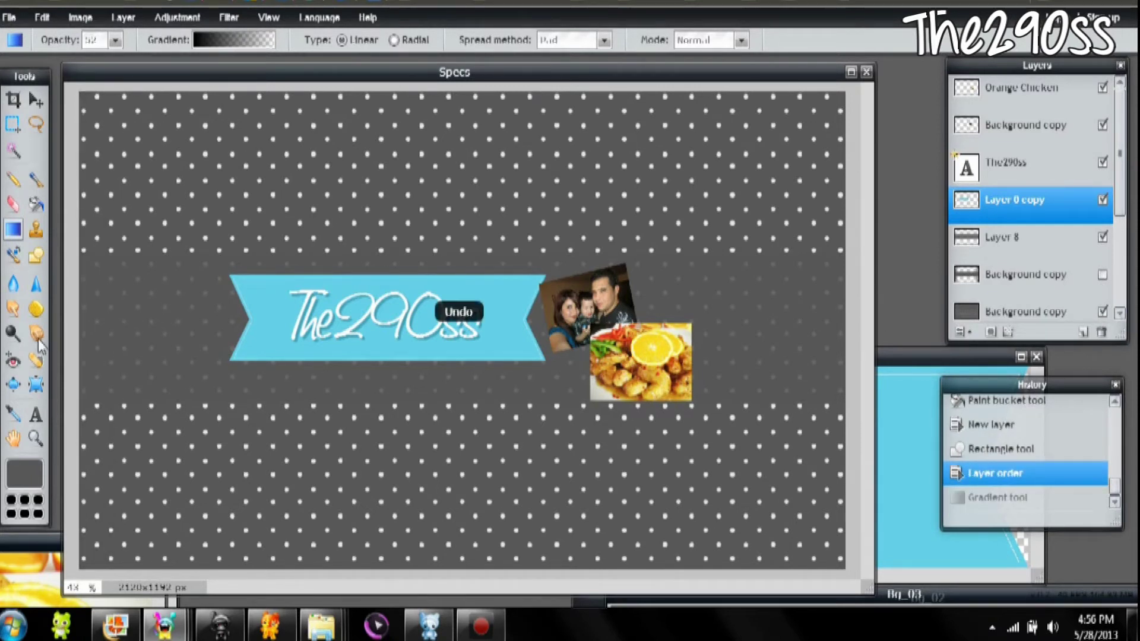
left_click_drag(78, 308, 173, 307)
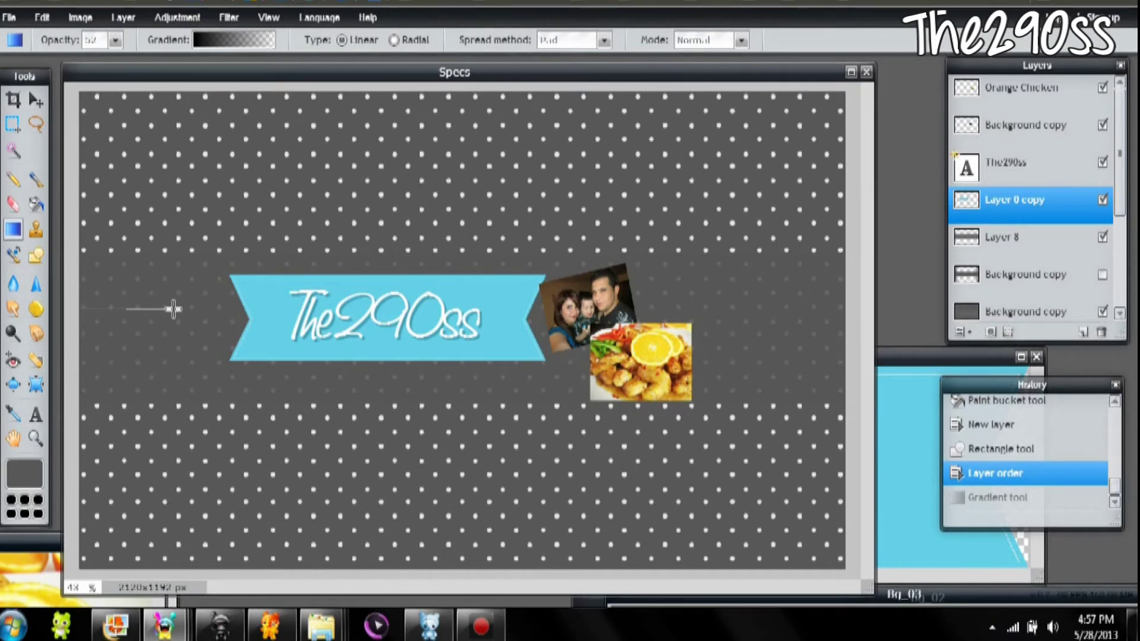
left_click_drag(173, 309, 173, 309)
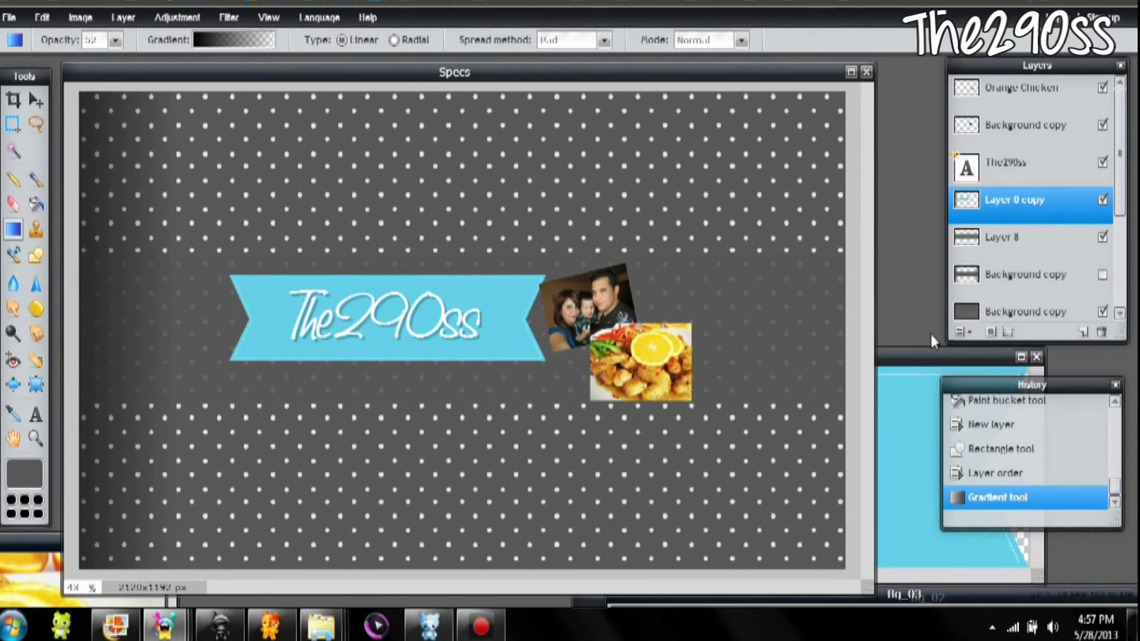
left_click_drag(830, 317, 766, 319)
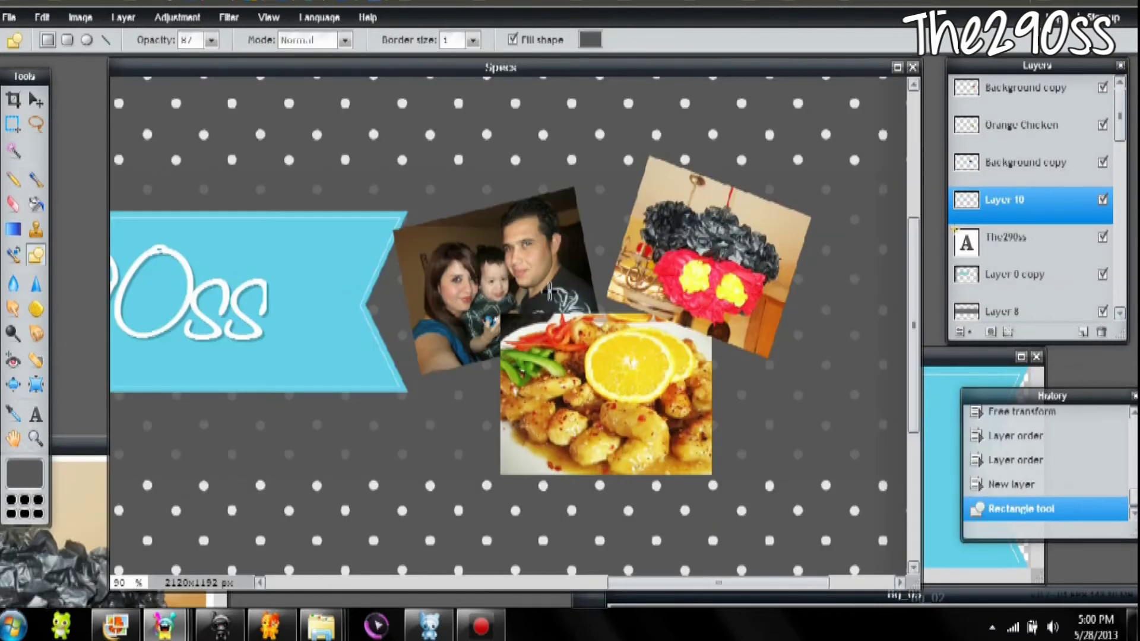
Undo the last gray rectangle on Layer 10 and set the rectangle fill color to white, ffffff
key("ctrl+z")
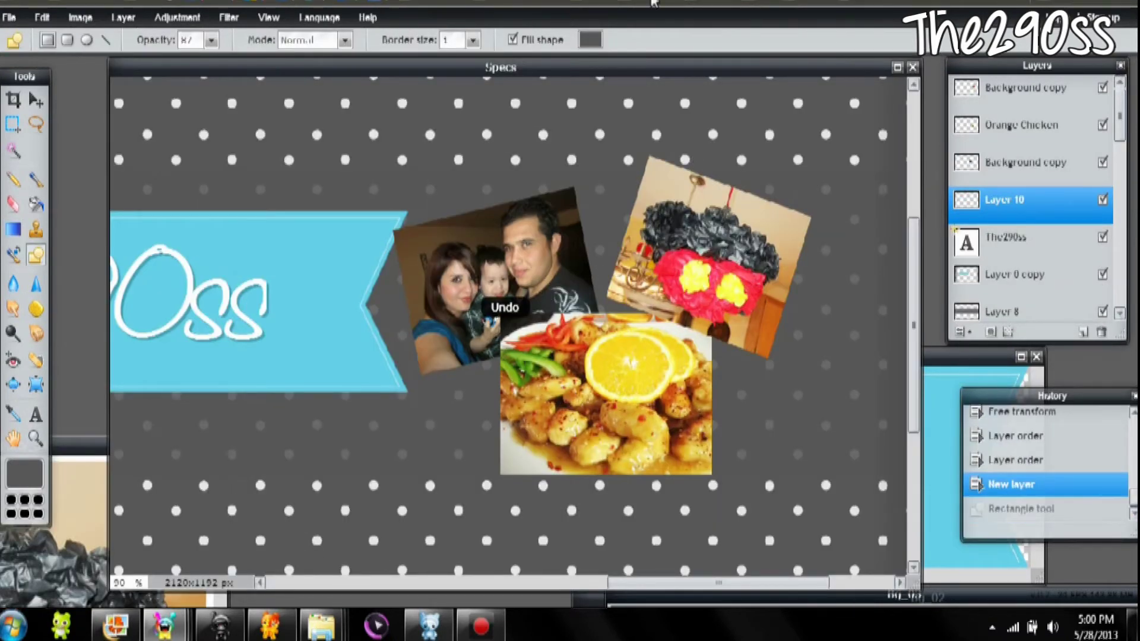
left_click(590, 39)
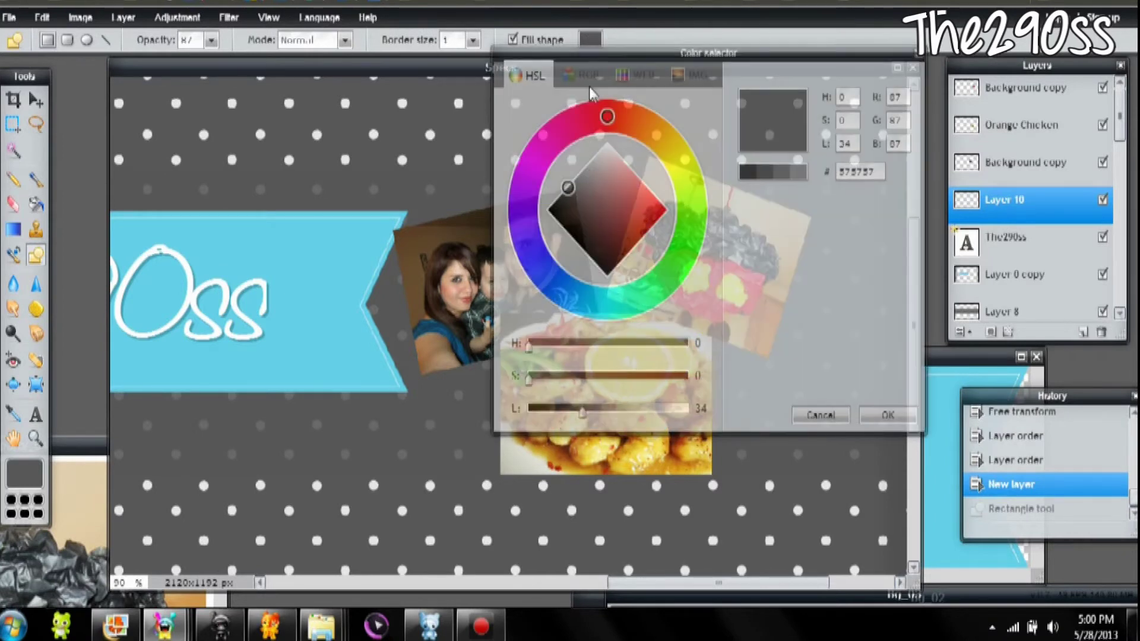
left_click(606, 142)
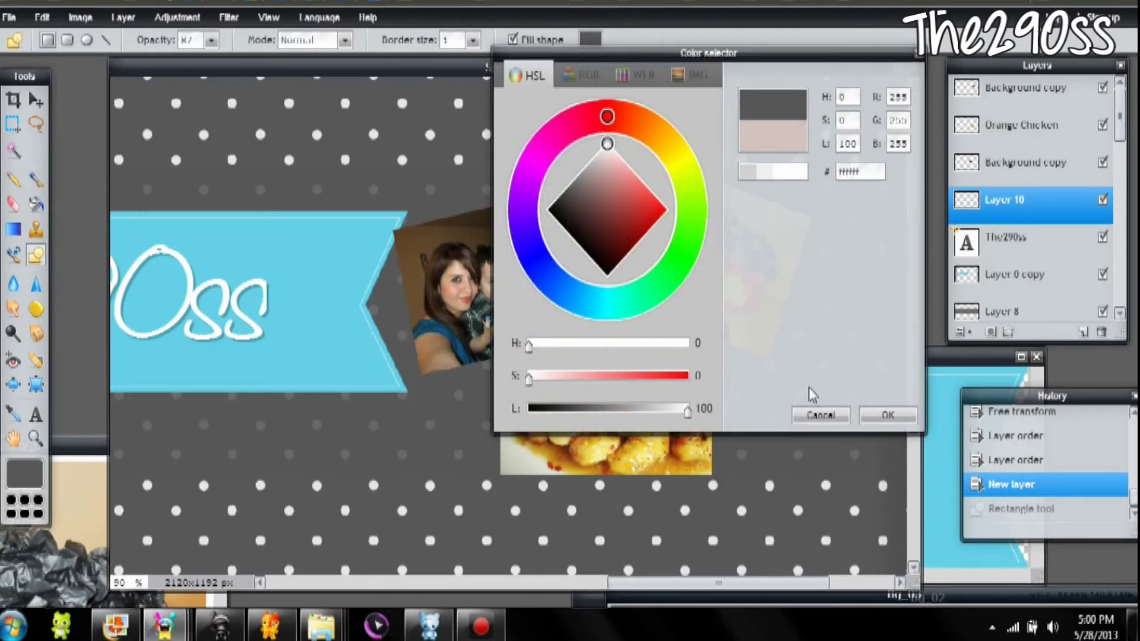
left_click(885, 415)
Replace a trial translucent rectangle with a white one at 100 opacity, drawn above and between the family and pom-pom photos
left_click_drag(481, 124, 669, 276)
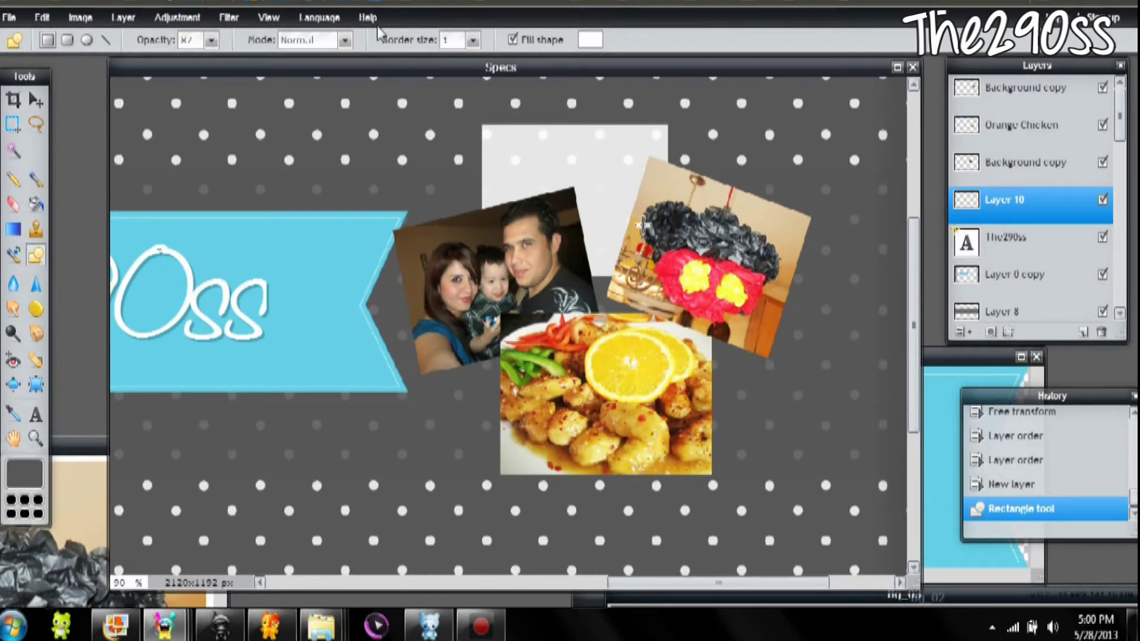
key("ctrl+z")
left_click(211, 40)
left_click_drag(205, 59, 237, 64)
left_click_drag(561, 113, 711, 228)
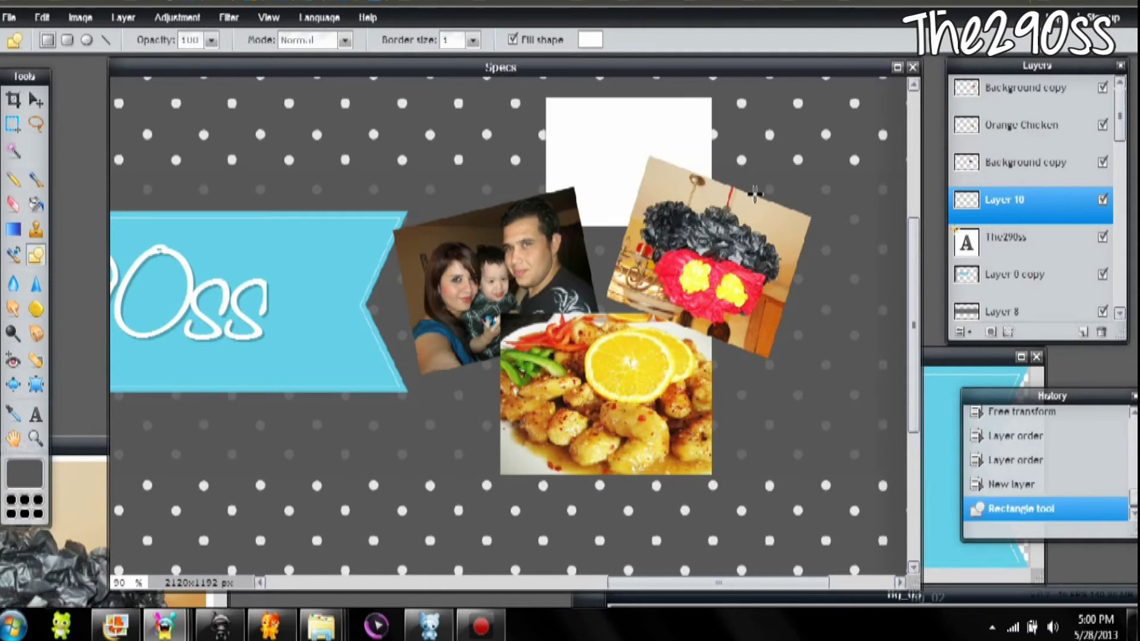
Free-transform the white rectangle on Layer 10, moving, tilting and enlarging it to form an even border behind the family photo
left_click(11, 24)
mouse_move(28, 22)
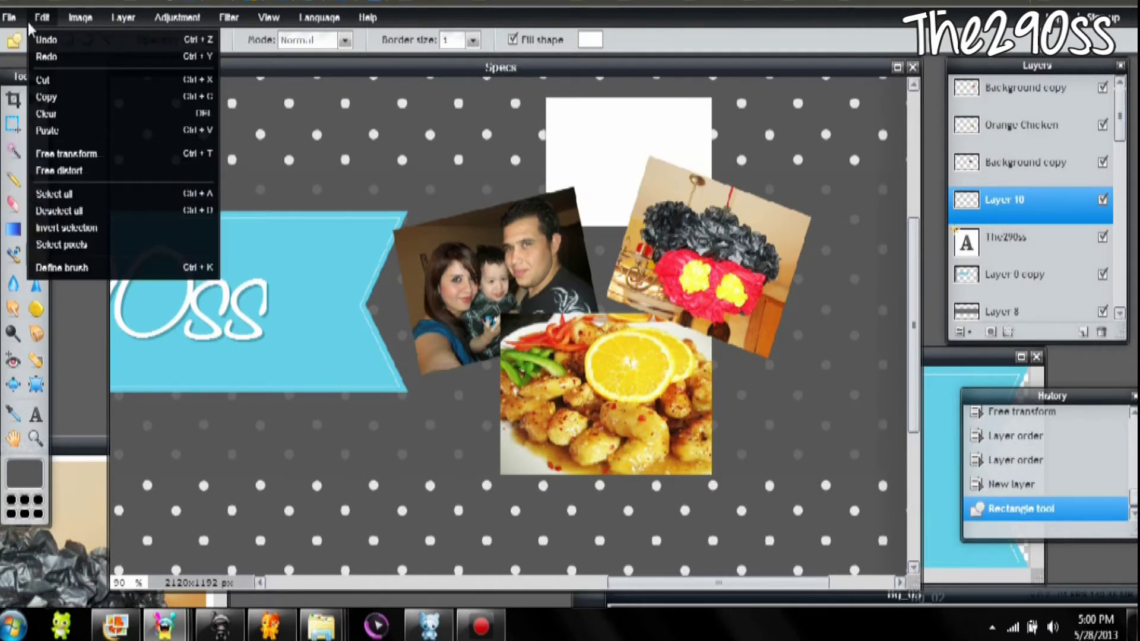
left_click(59, 155)
left_click_drag(594, 160, 431, 277)
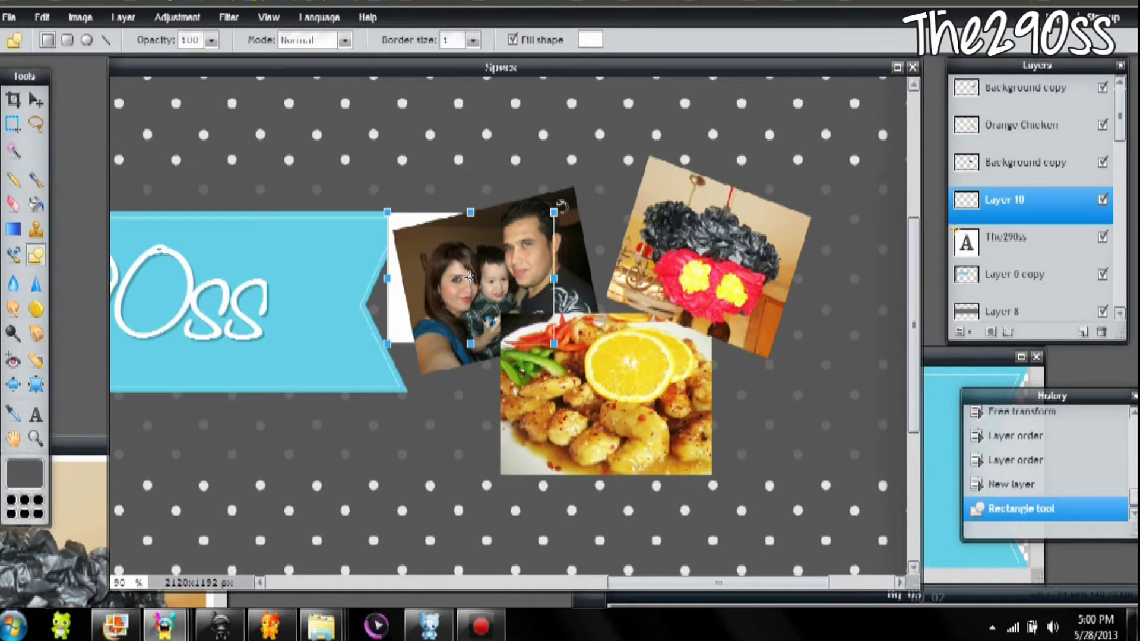
left_click_drag(561, 208, 541, 193)
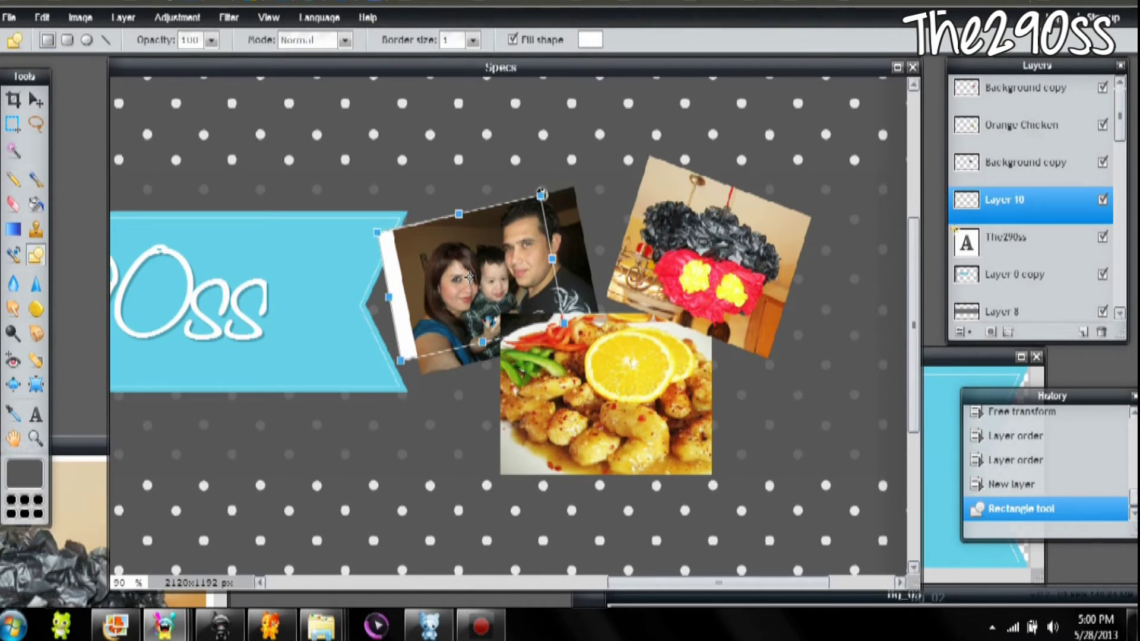
left_click_drag(490, 290, 496, 279)
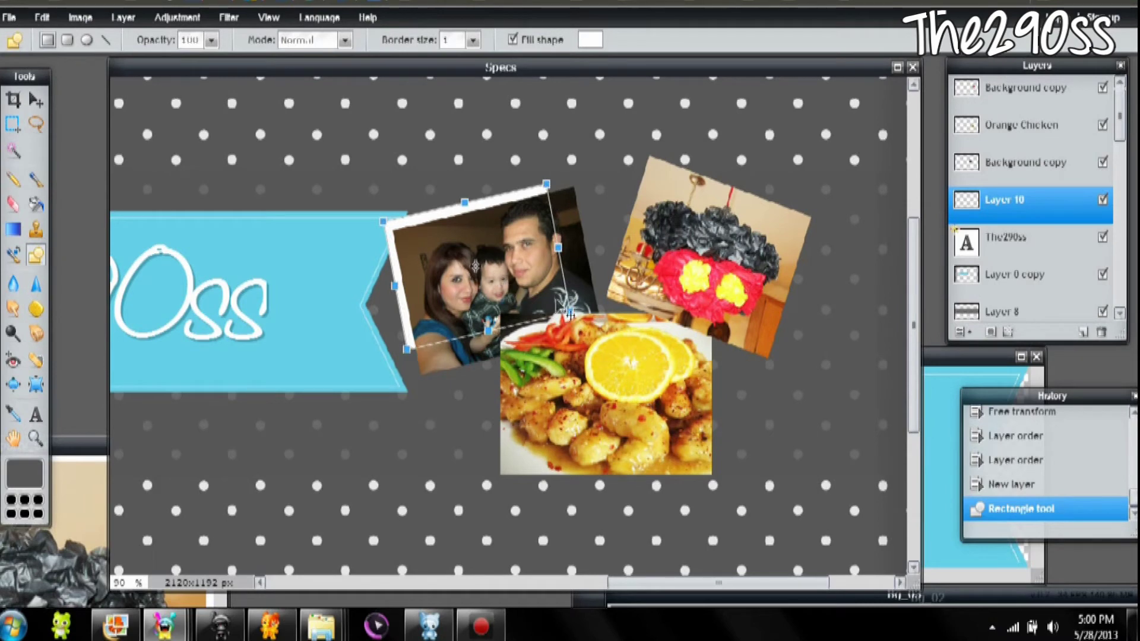
mouse_move(567, 308)
left_mouse_down()
mouse_move(584, 316)
mouse_move(561, 304)
left_mouse_up()
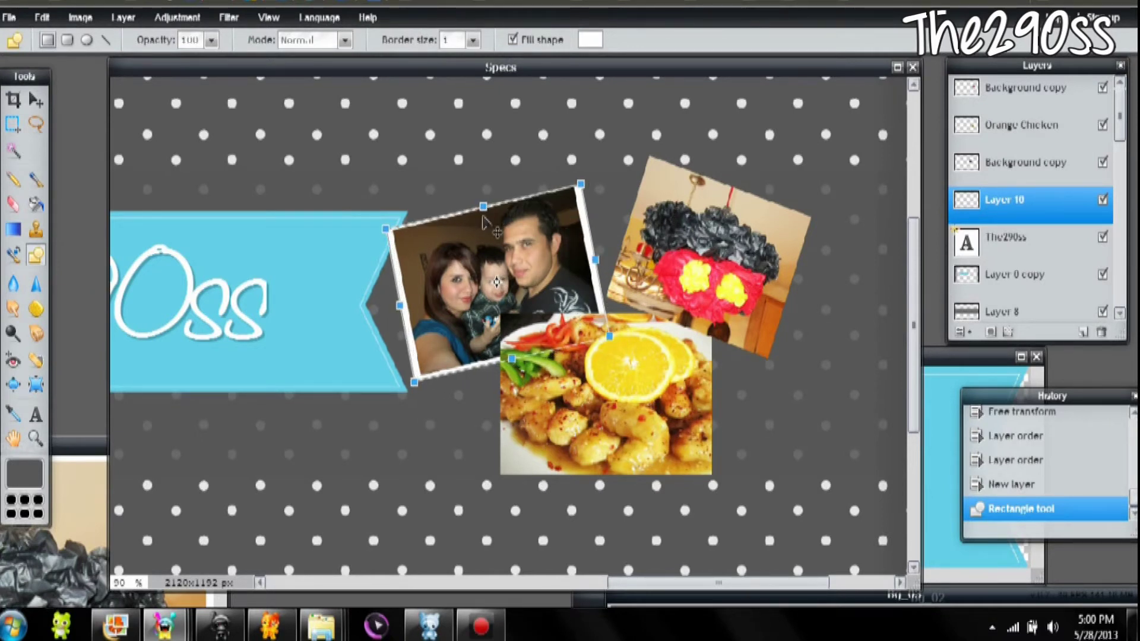
left_click_drag(483, 207, 484, 208)
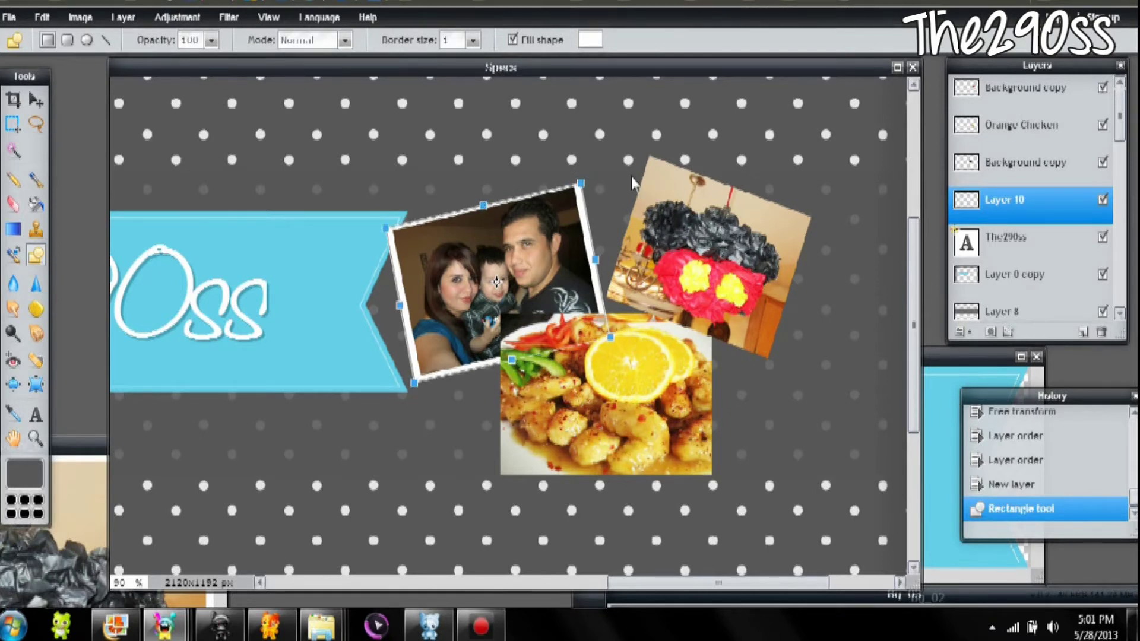
left_click_drag(595, 174, 593, 174)
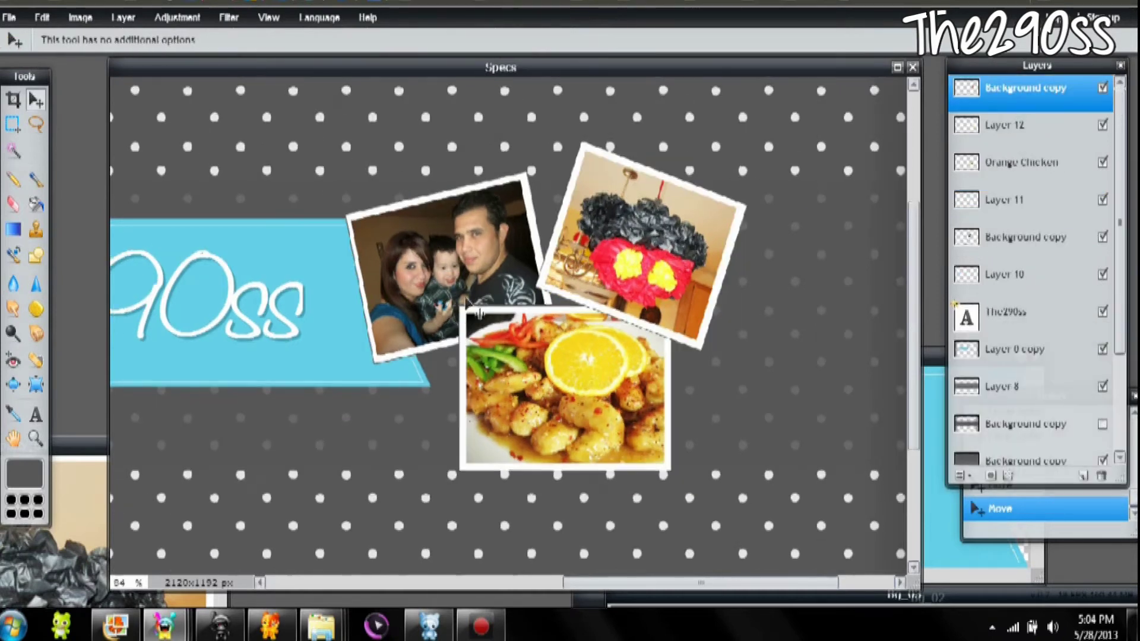
Open the logo images Logo_07, Logo_08 and Logo_09 together
scroll(445, 291, "down", 4)
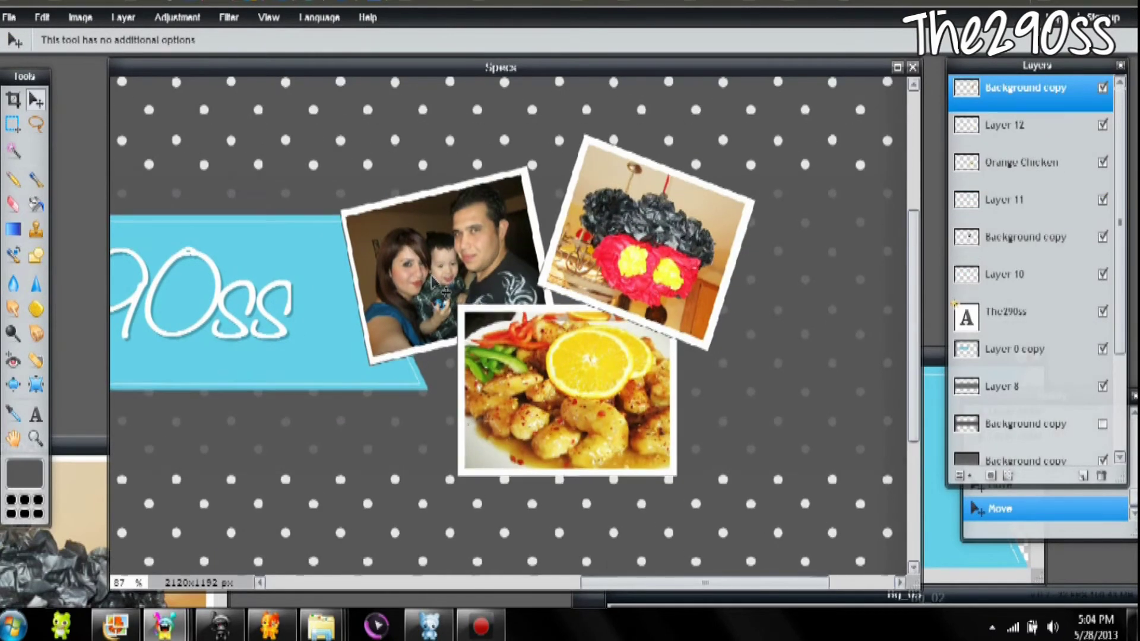
scroll(432, 282, "down", 1)
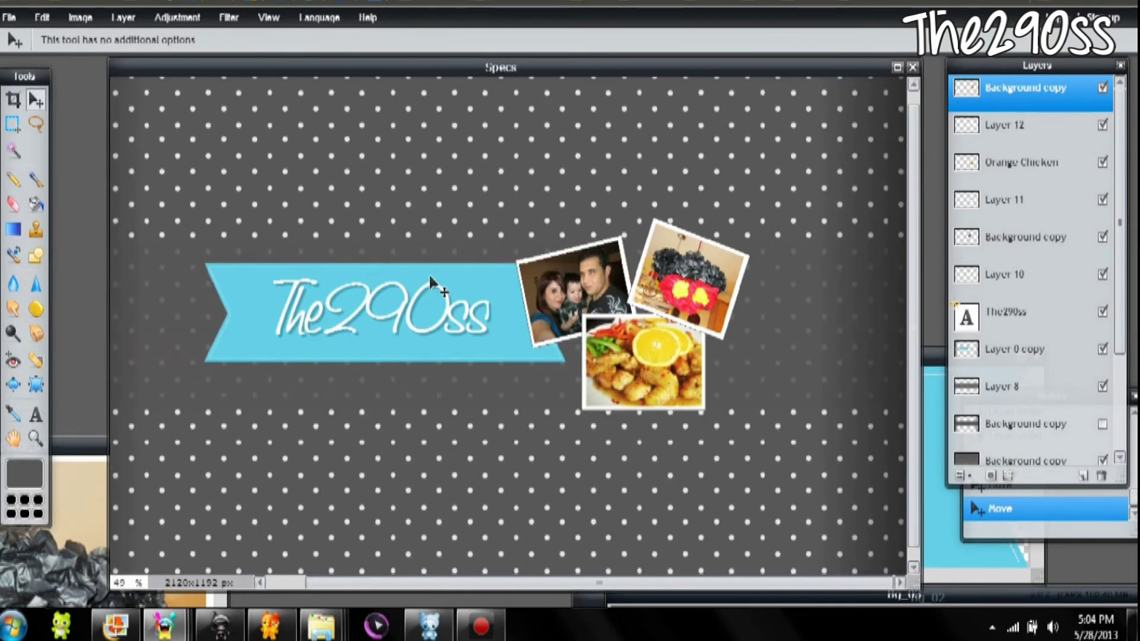
left_click(9, 21)
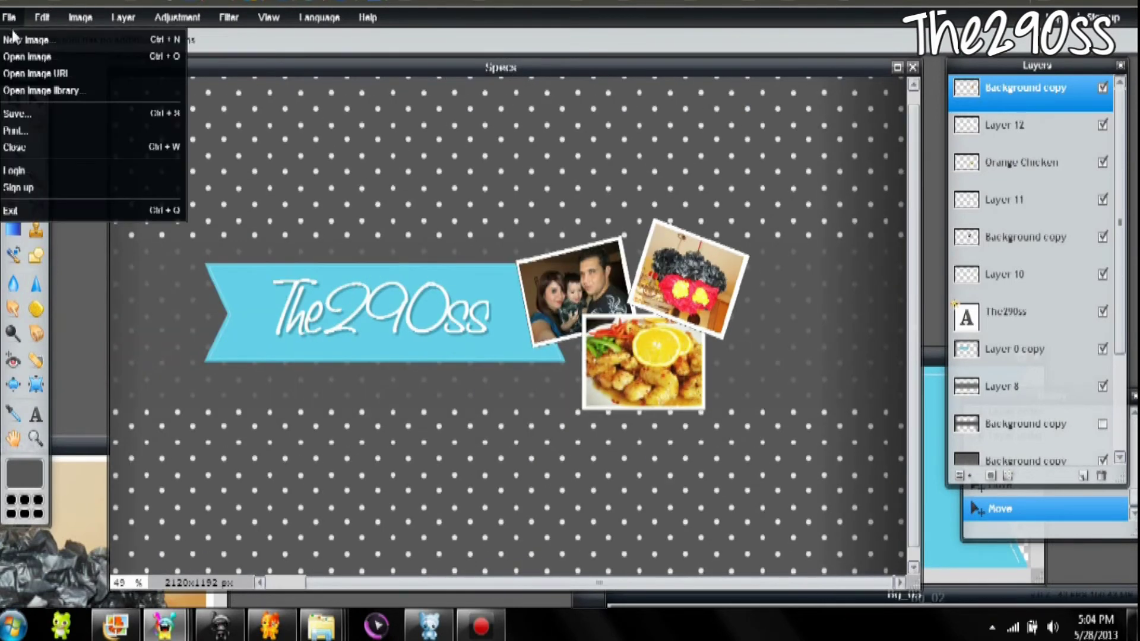
left_click(13, 53)
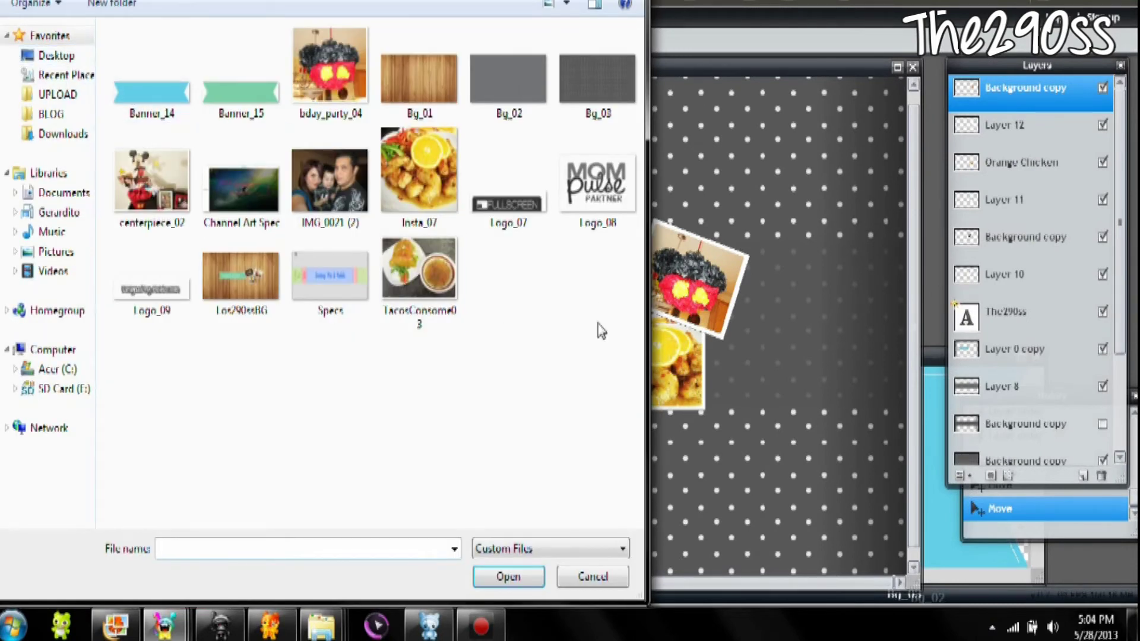
left_click(521, 231)
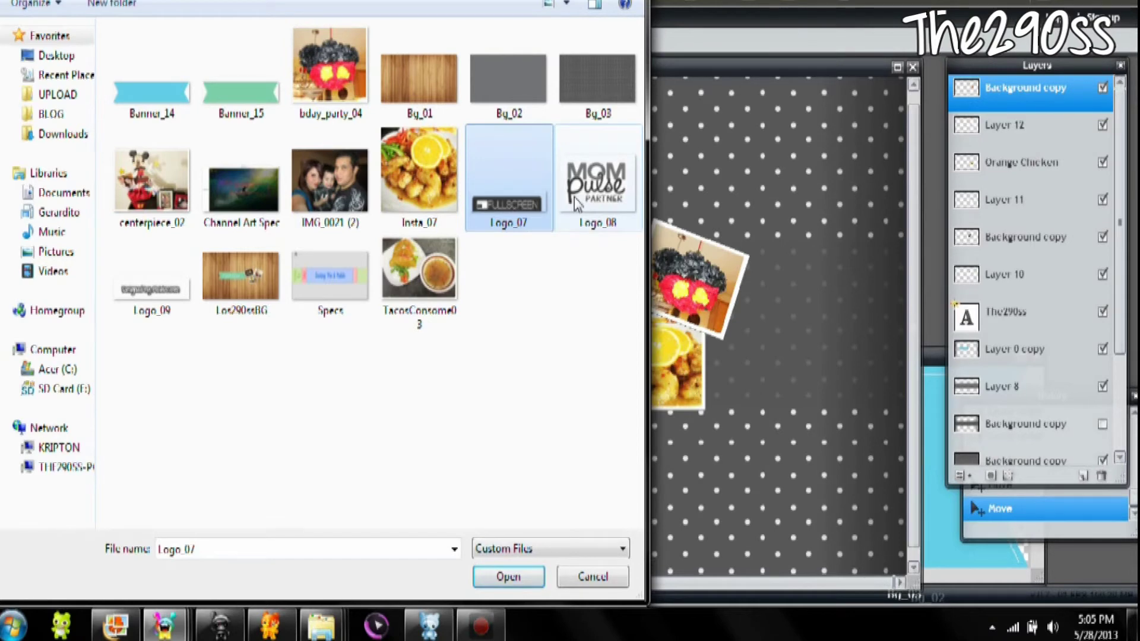
left_click(133, 309, "shift")
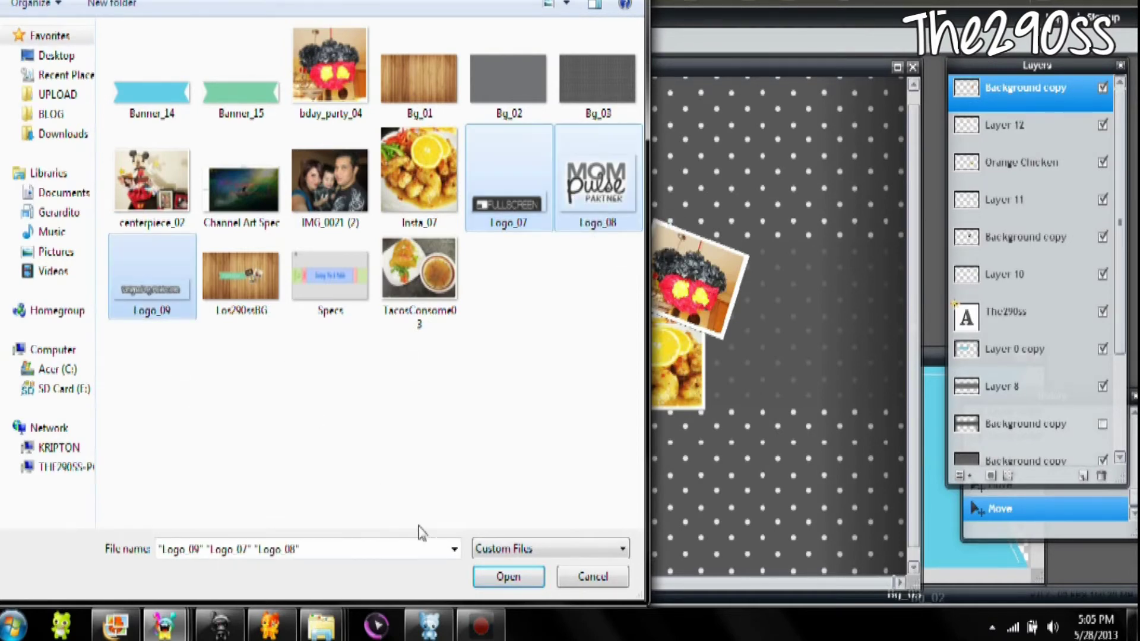
left_click(504, 577)
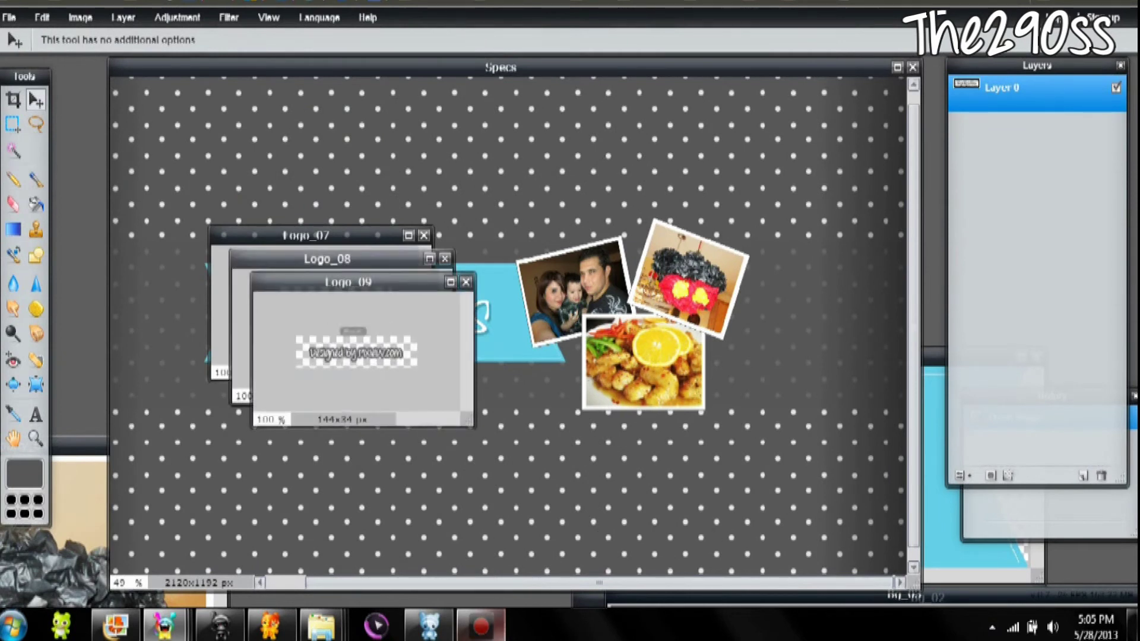
Move the Logo_09, Logo_08 and Logo_07 image windows aside so the Specs canvas is uncovered
left_click_drag(383, 292, 911, 414)
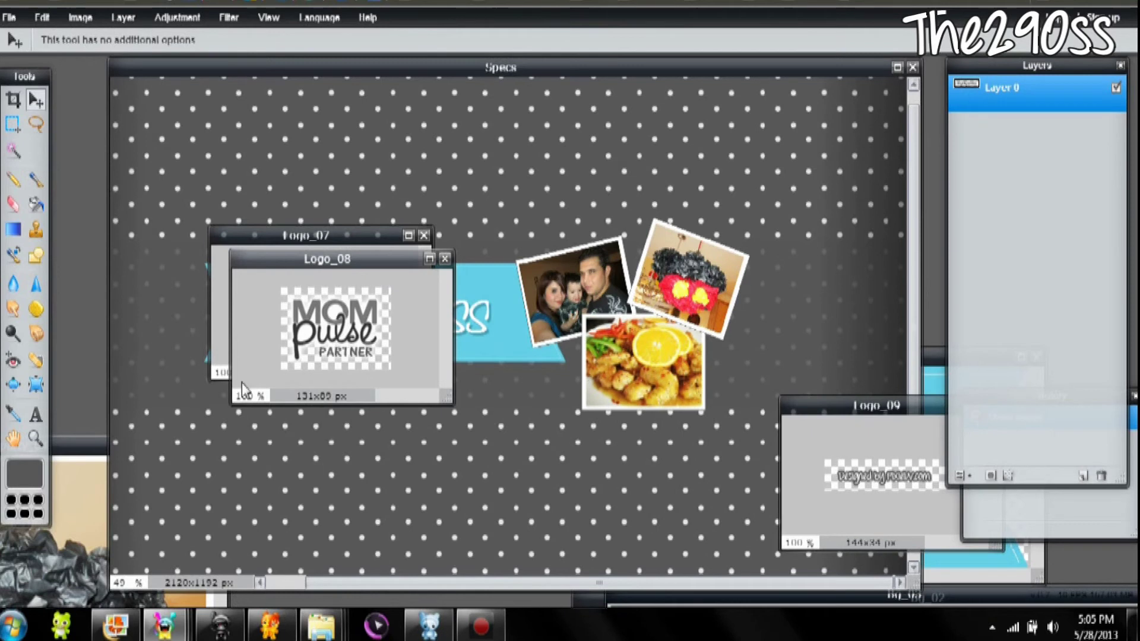
left_click_drag(312, 267, 902, 369)
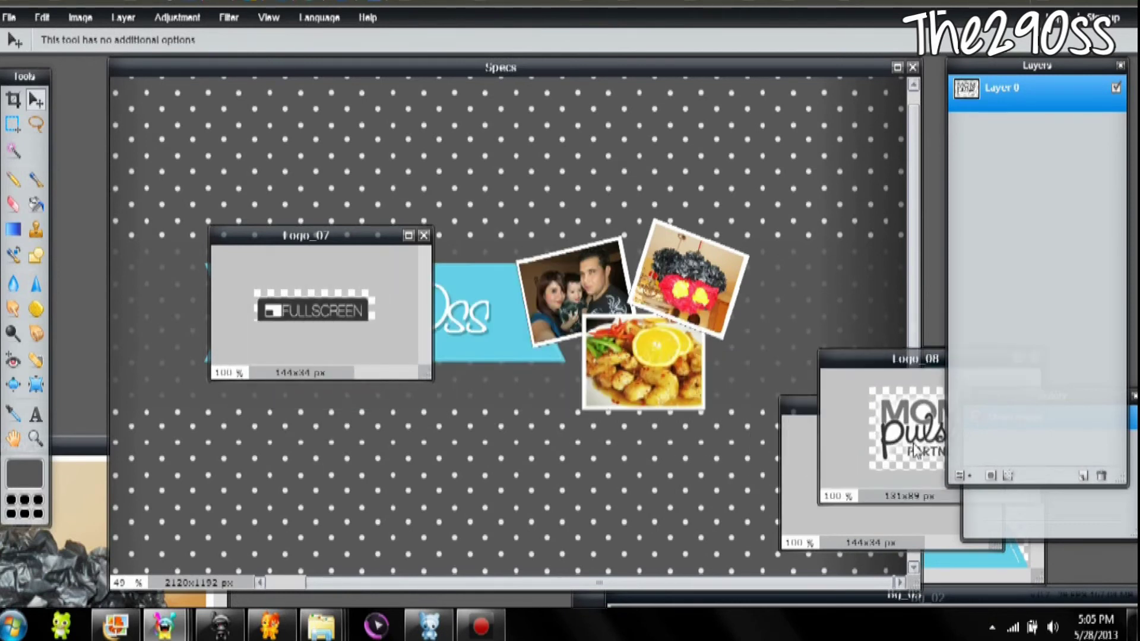
left_click_drag(914, 449, 924, 472)
left_click_drag(305, 262, 944, 386)
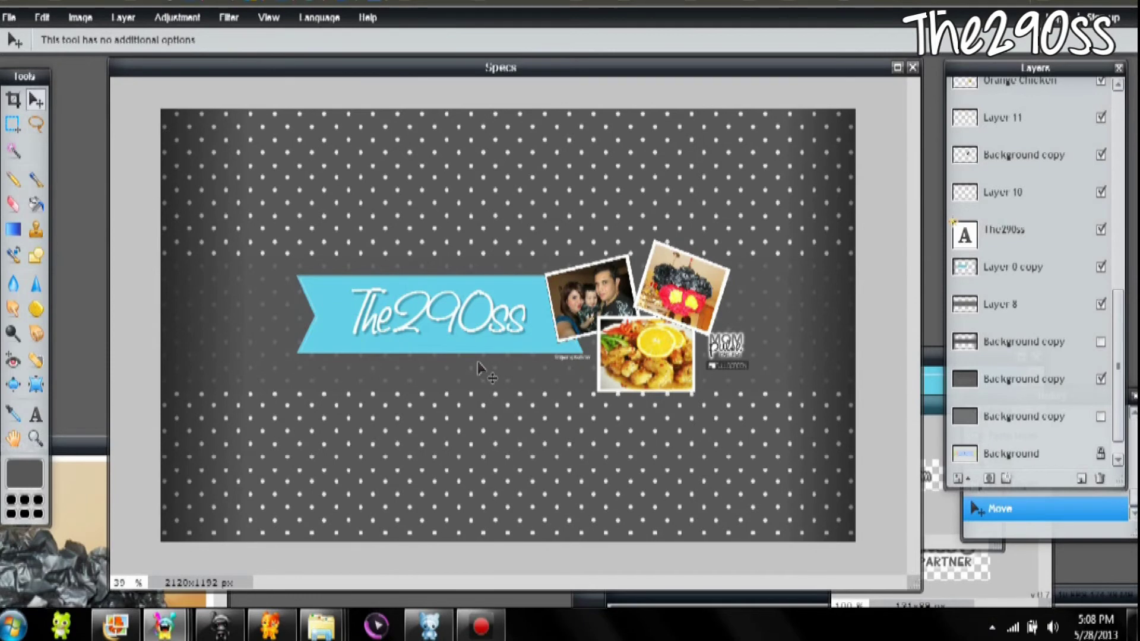
Add a text layer near the banner's lower edge reading "Daily Vlogs, Recipes, Tutorials & More!"
scroll(481, 368, "up", 3)
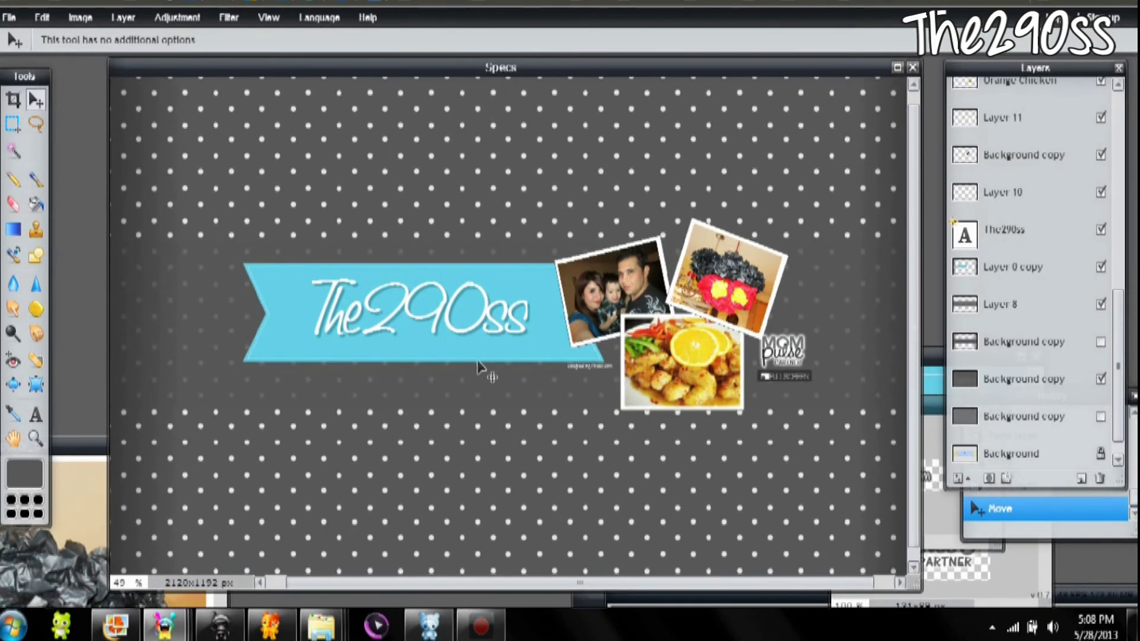
key("t")
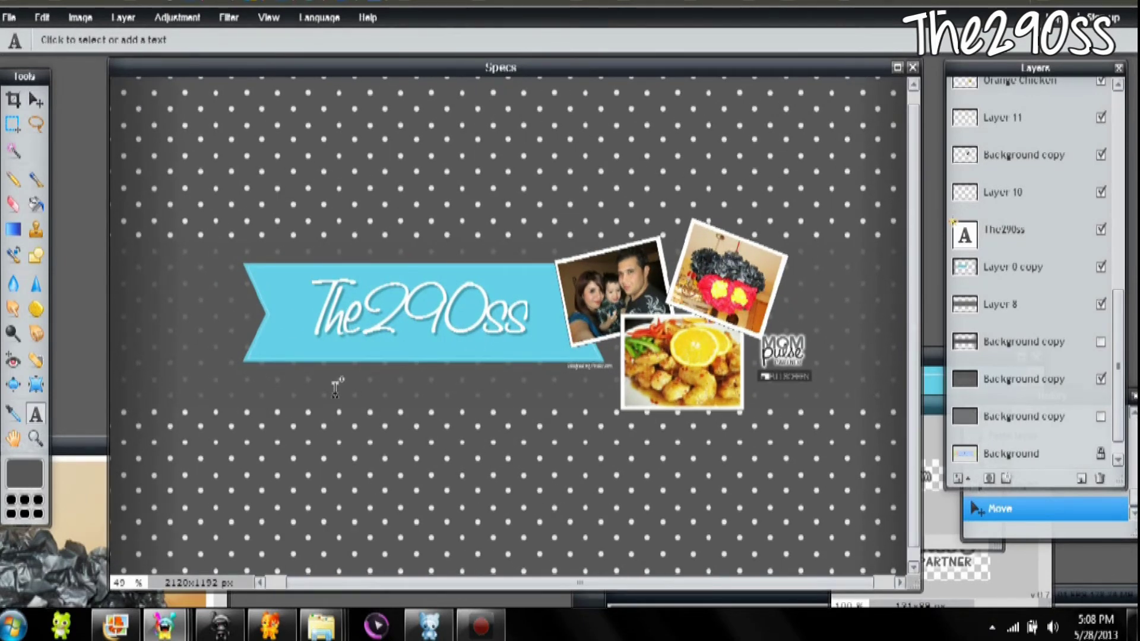
left_click(274, 373)
type("Daily Vlog")
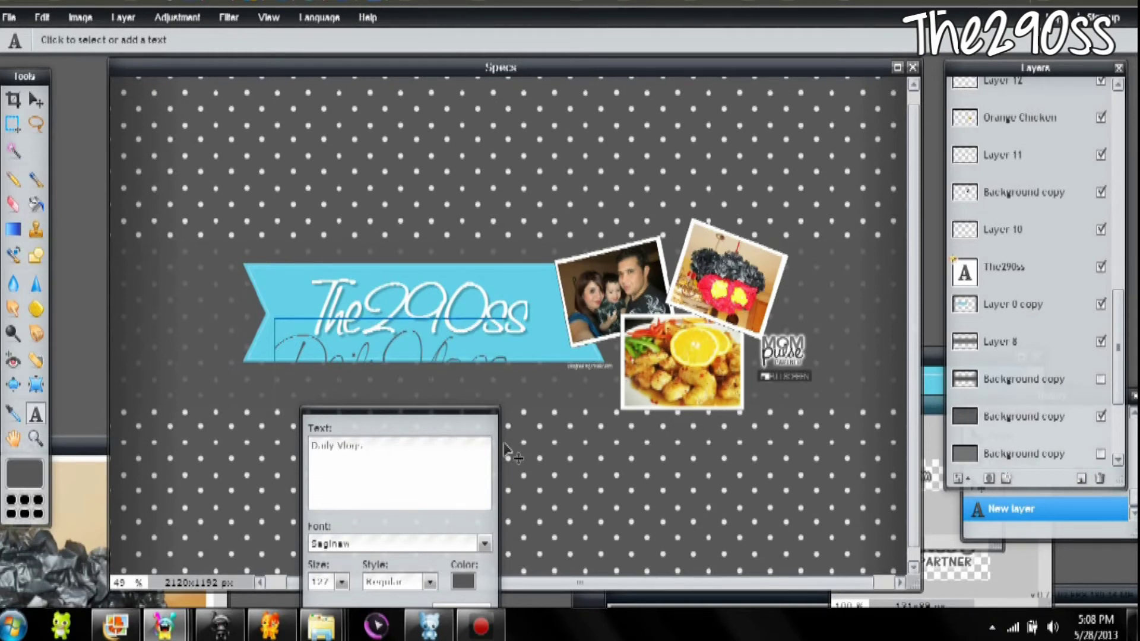
type("s, Rec")
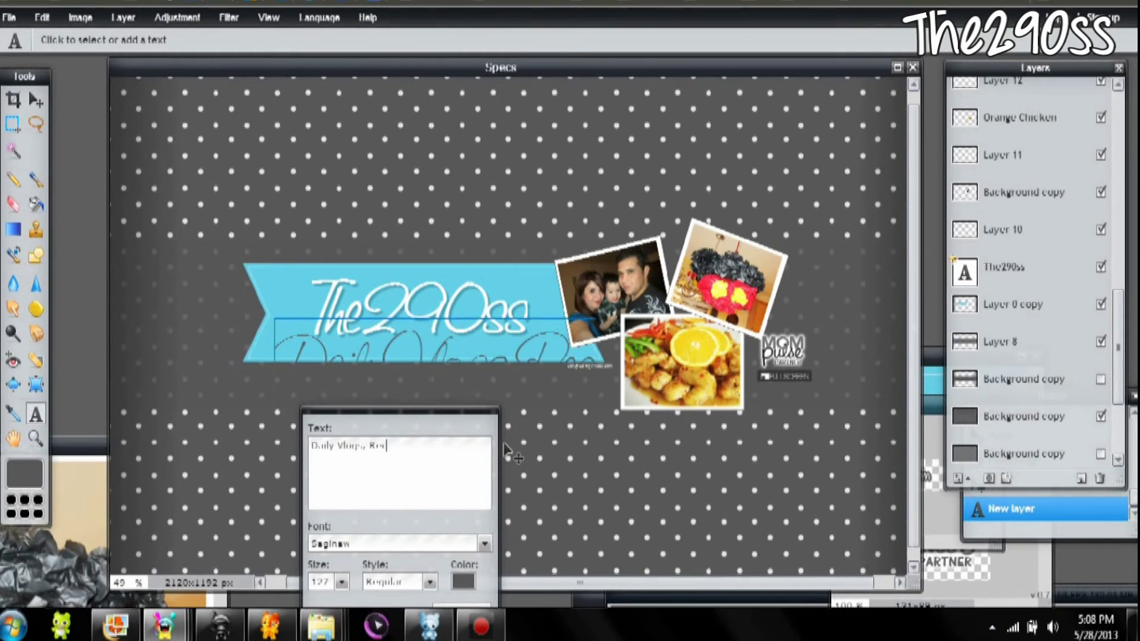
type("ipes, Tutorials & More!")
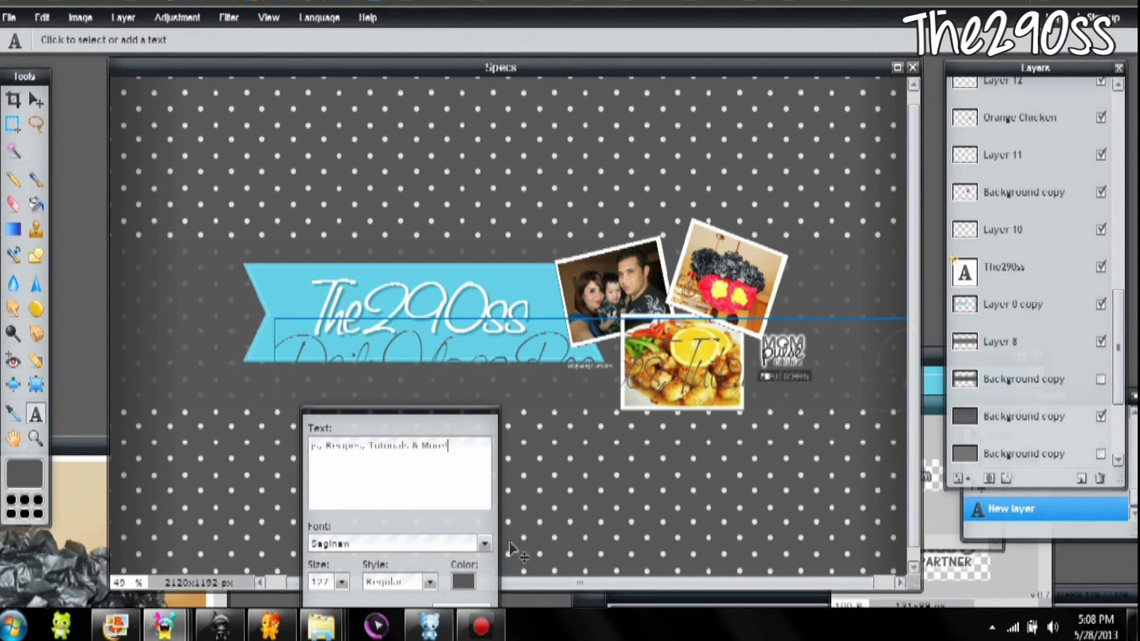
Set the tagline's font to Architects Daughter and its size to 46
left_click(484, 544)
left_click_drag(475, 415, 626, 263)
left_click(634, 392)
scroll(637, 422, "down", 2)
scroll(637, 422, "up", 2)
left_click(493, 436)
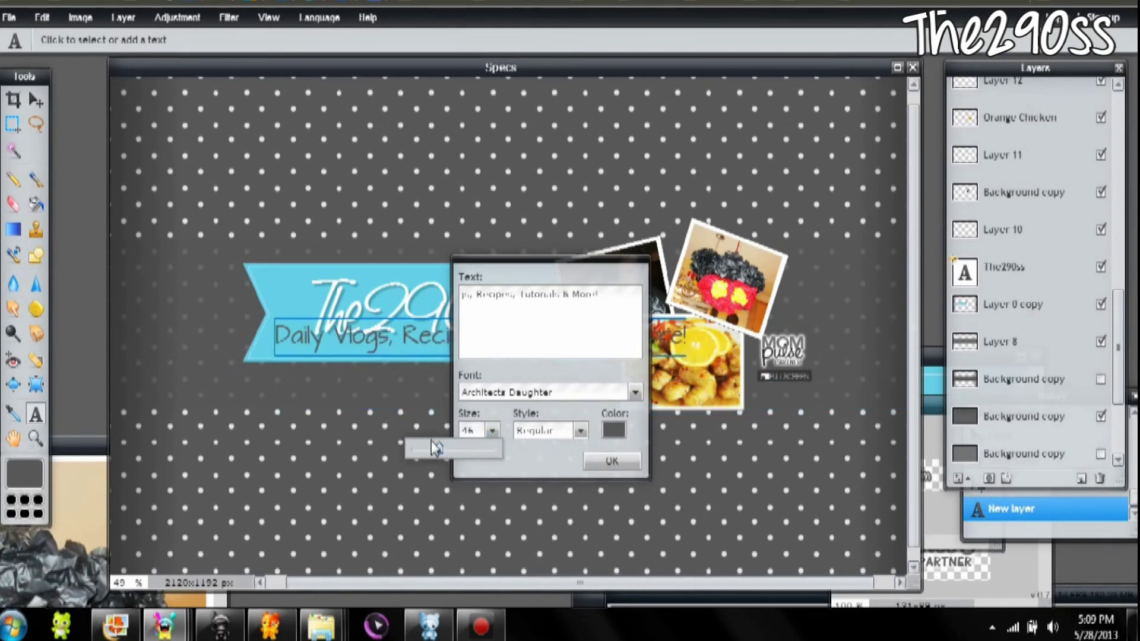
Make the tagline white, ffffff, at size 30 and place it on the banner just beneath the channel name
left_click_drag(502, 265, 621, 240)
left_click(734, 409)
left_click(607, 148)
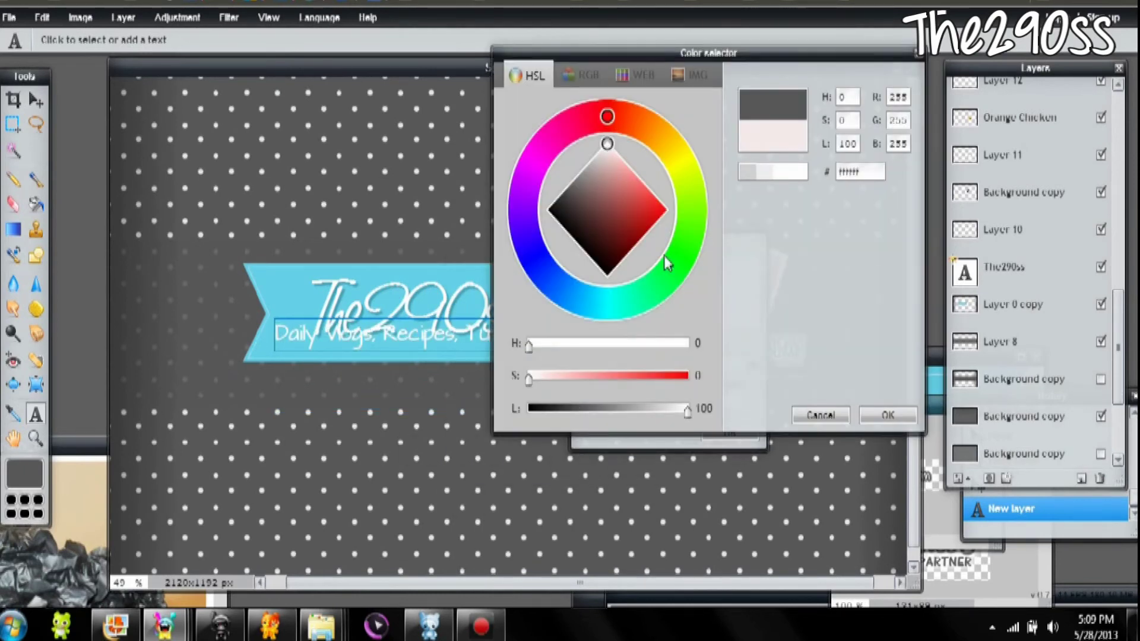
left_click(888, 415)
left_click(610, 402)
left_click_drag(560, 426, 546, 419)
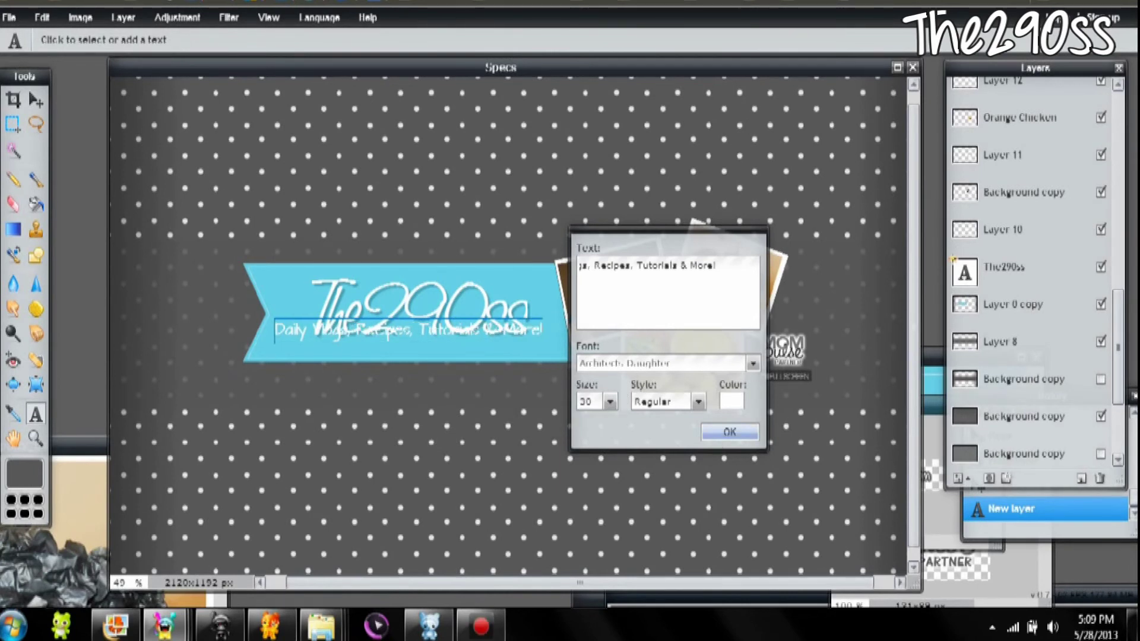
left_click(715, 431)
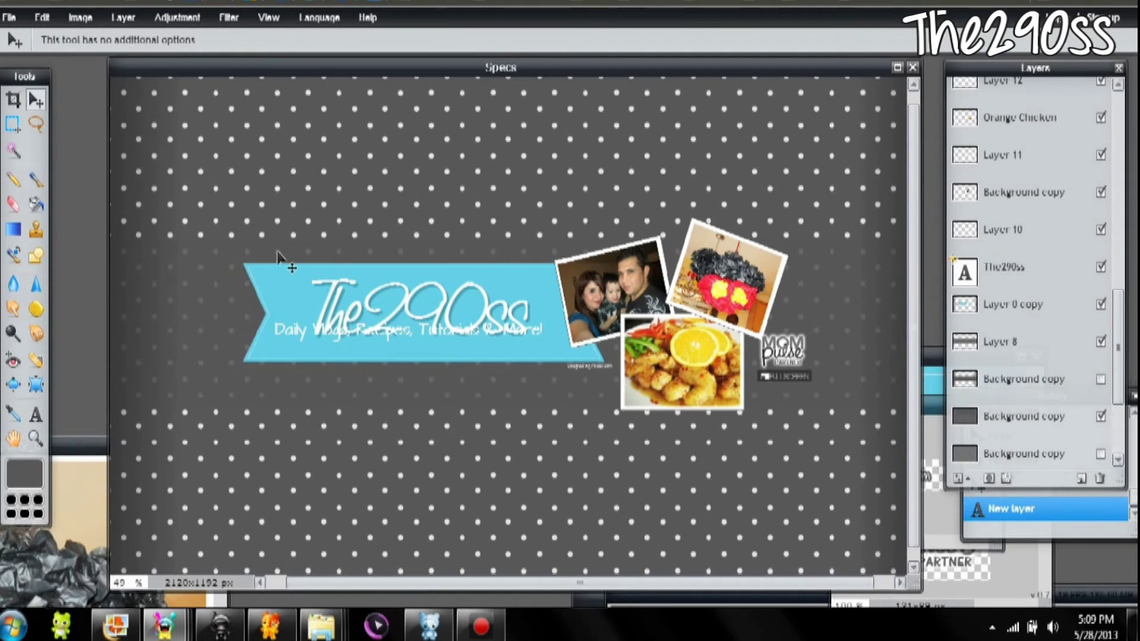
left_click_drag(380, 328, 397, 346)
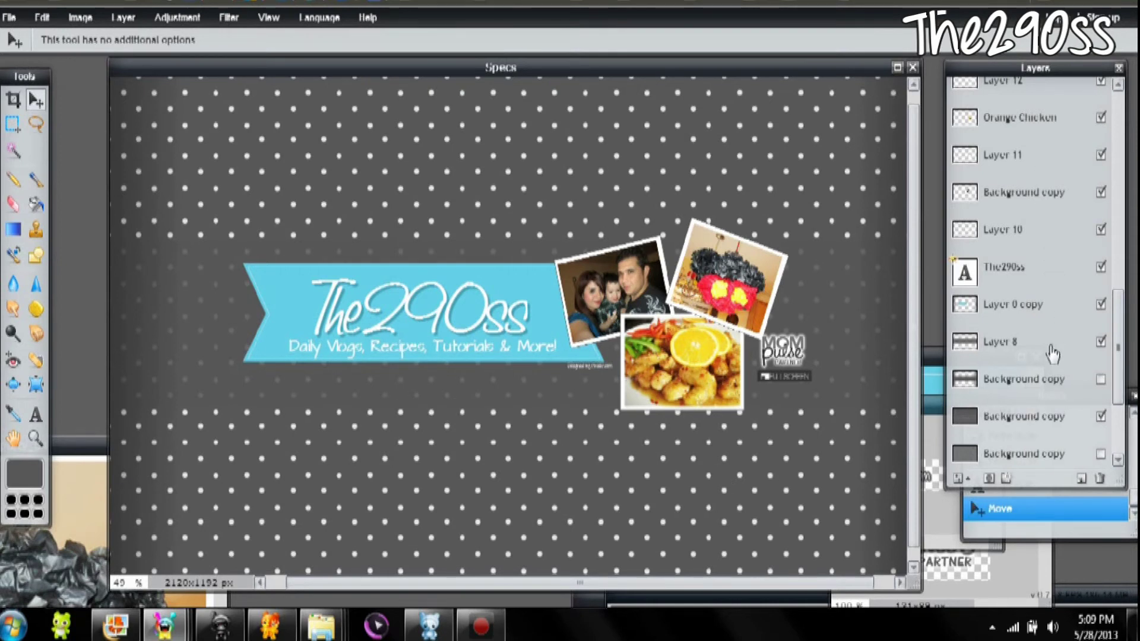
Copy the layer style of the The290ss text layer and paste it onto the tagline layer
right_click(1038, 274)
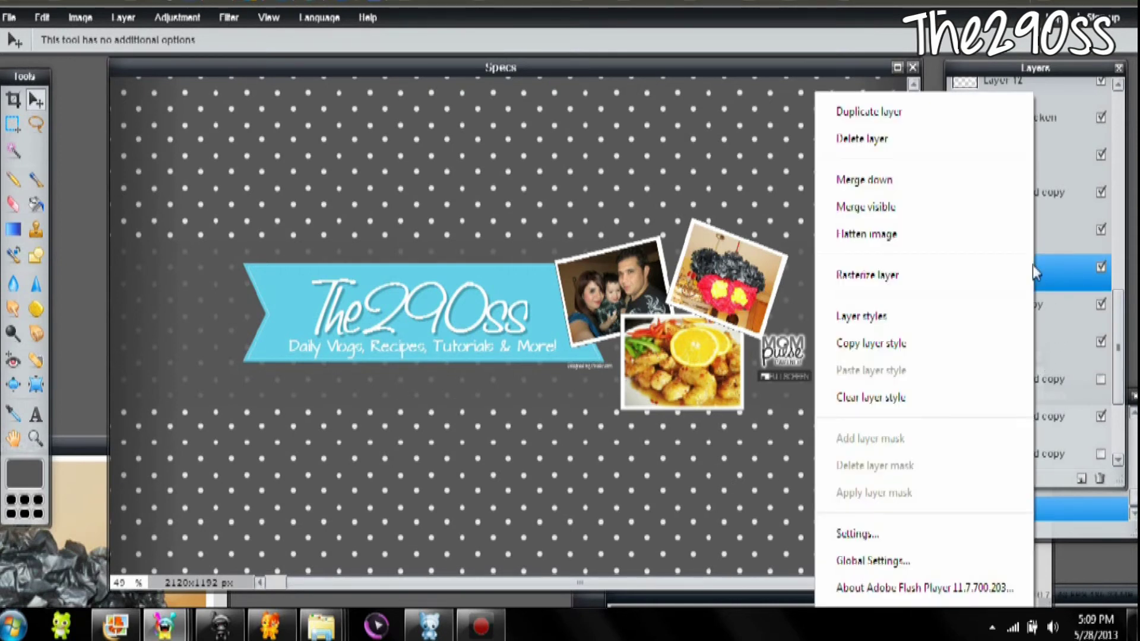
left_click(929, 347)
left_click_drag(1119, 319, 1101, 98)
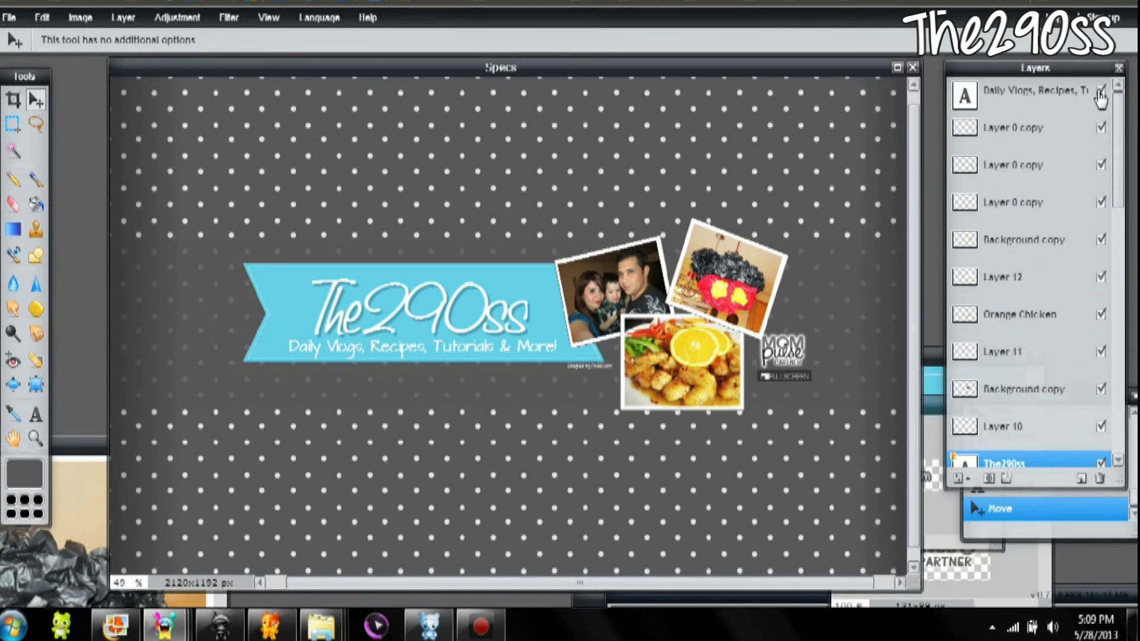
right_click(1061, 96)
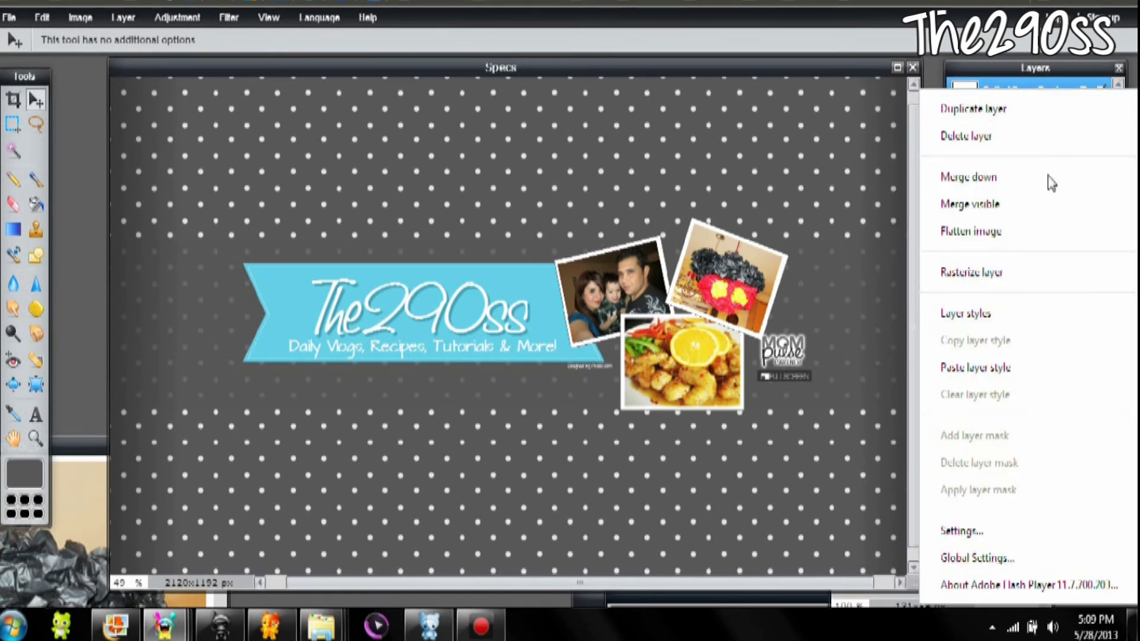
left_click(1022, 368)
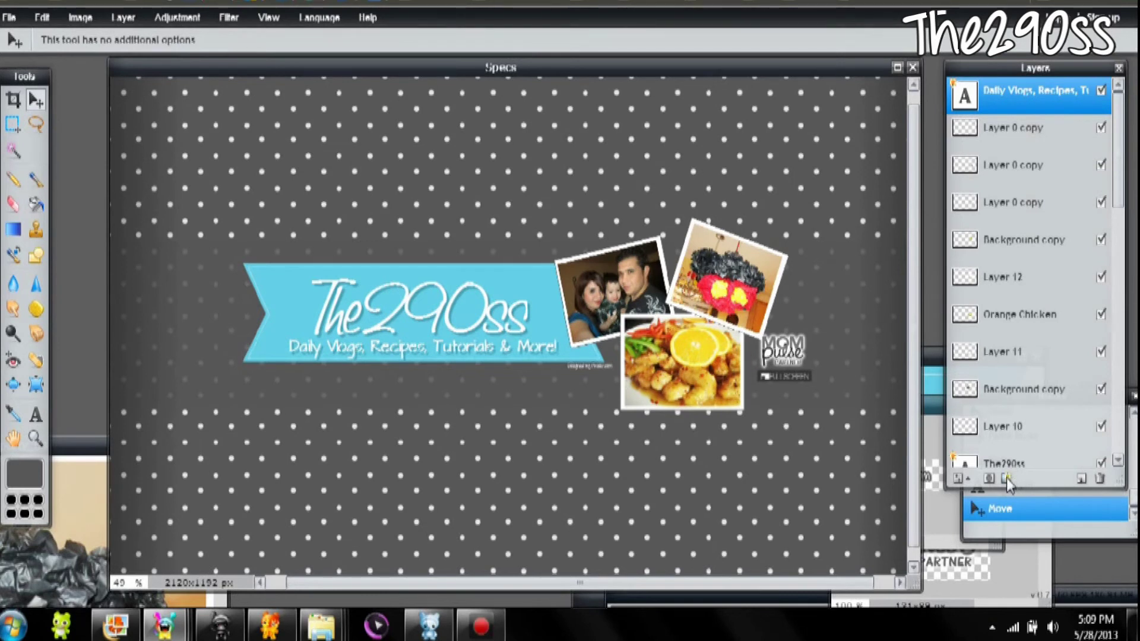
Review the drop shadow settings in the tagline layer's styles and close them
right_click(1028, 111)
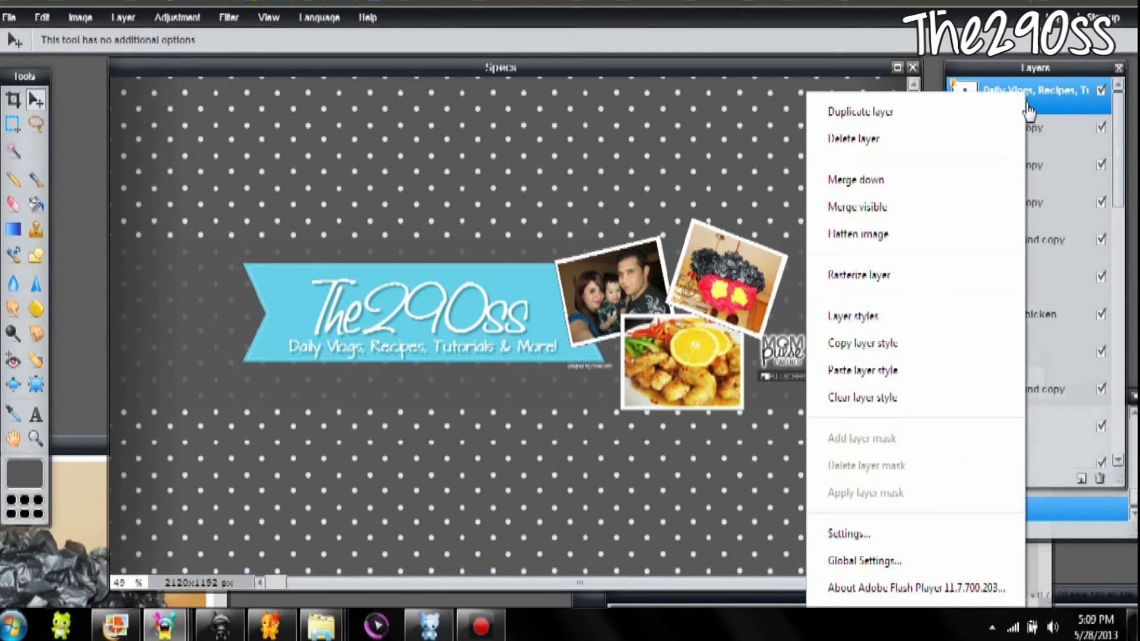
left_click(895, 320)
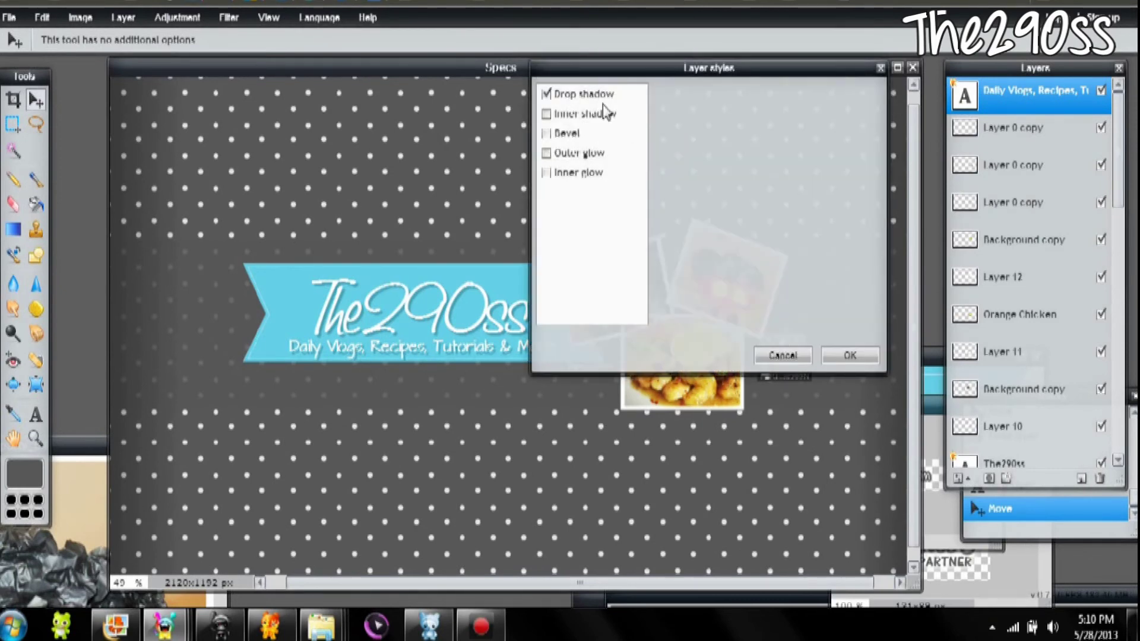
left_click(599, 99)
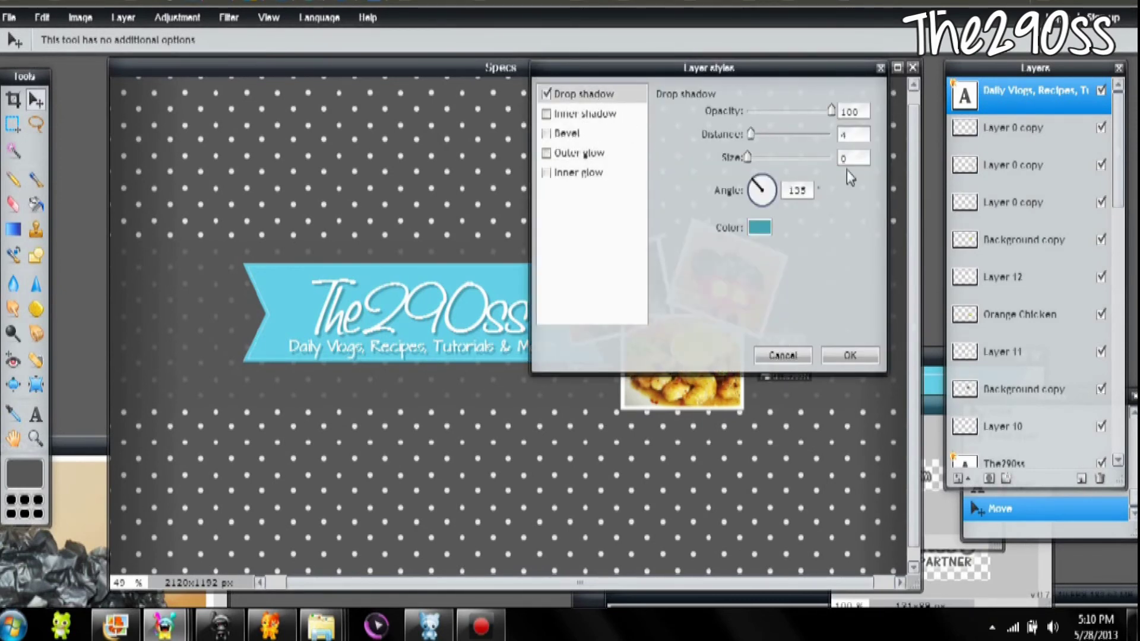
left_click(851, 355)
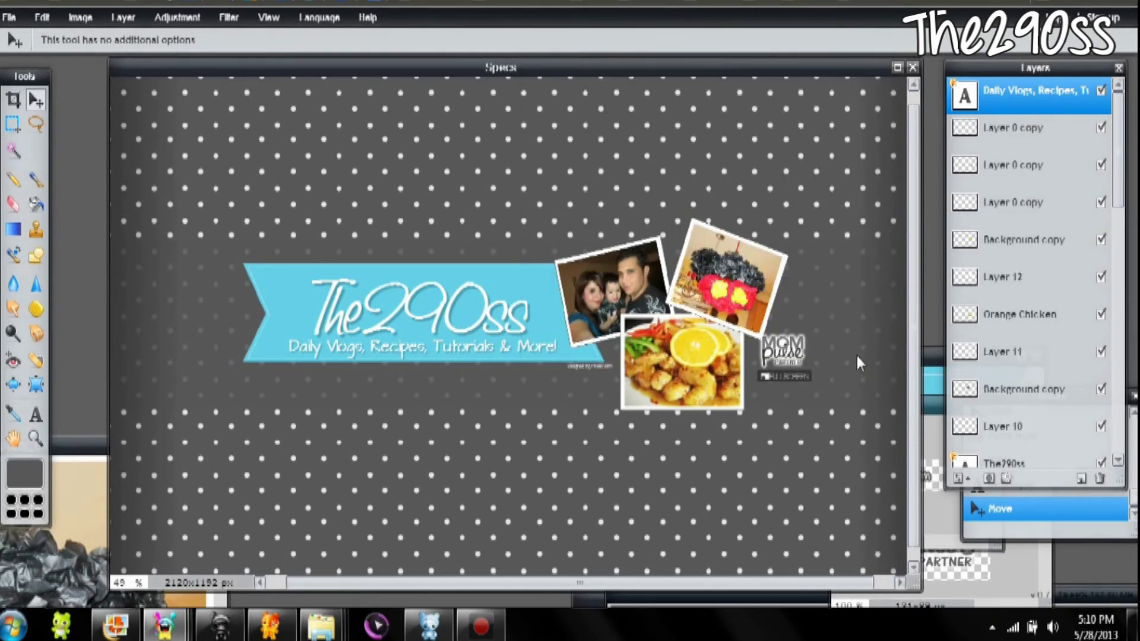
Save the finished artwork to the computer as The290ssBG in JPEG format at quality 100
left_click(12, 18)
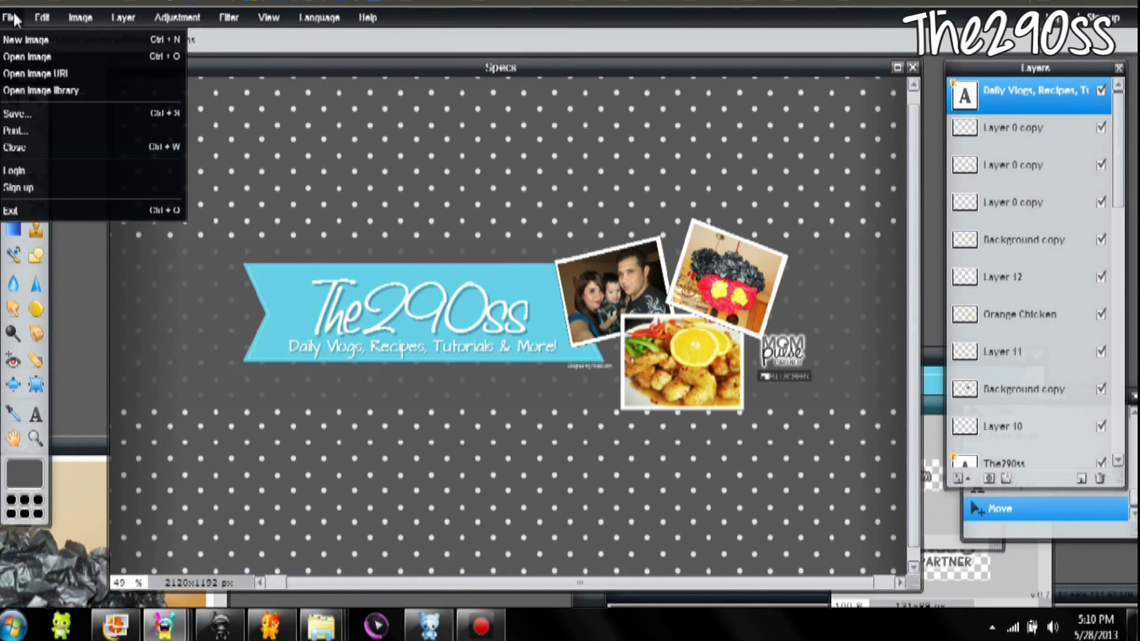
left_click(33, 115)
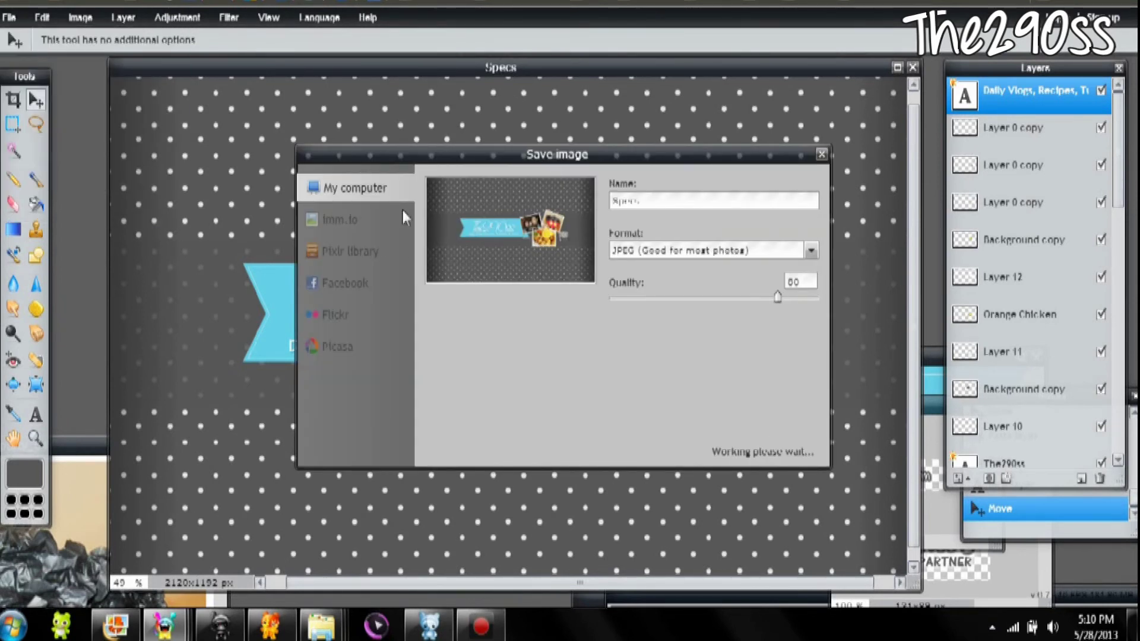
double_click(606, 207)
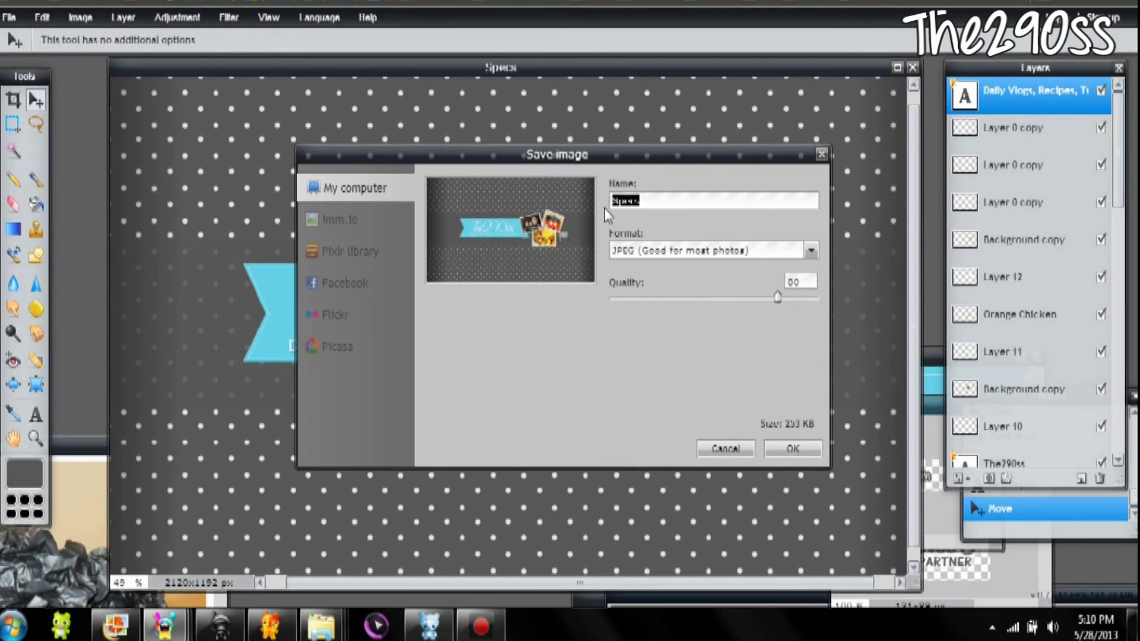
type("The290ssBG")
key("Return")
left_click(809, 255)
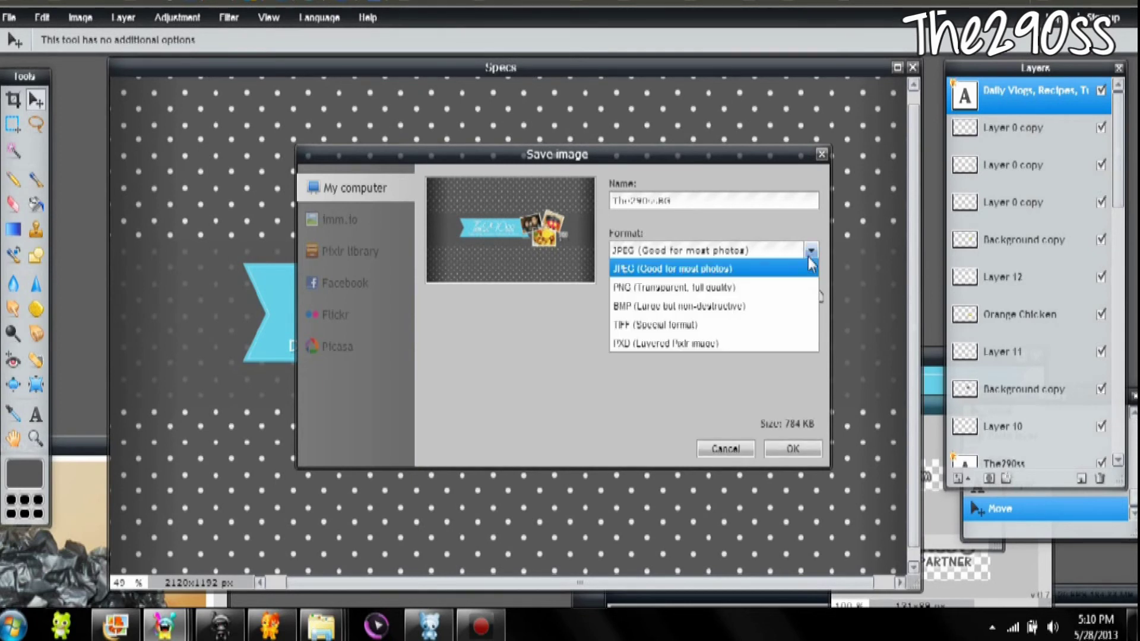
left_click(771, 383)
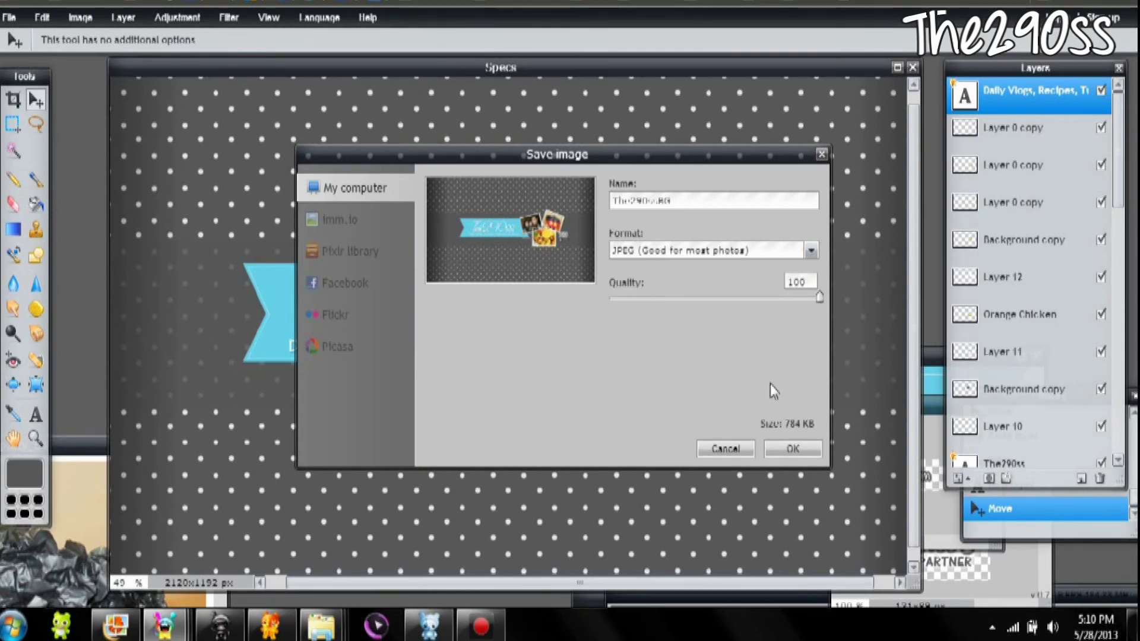
left_click(789, 453)
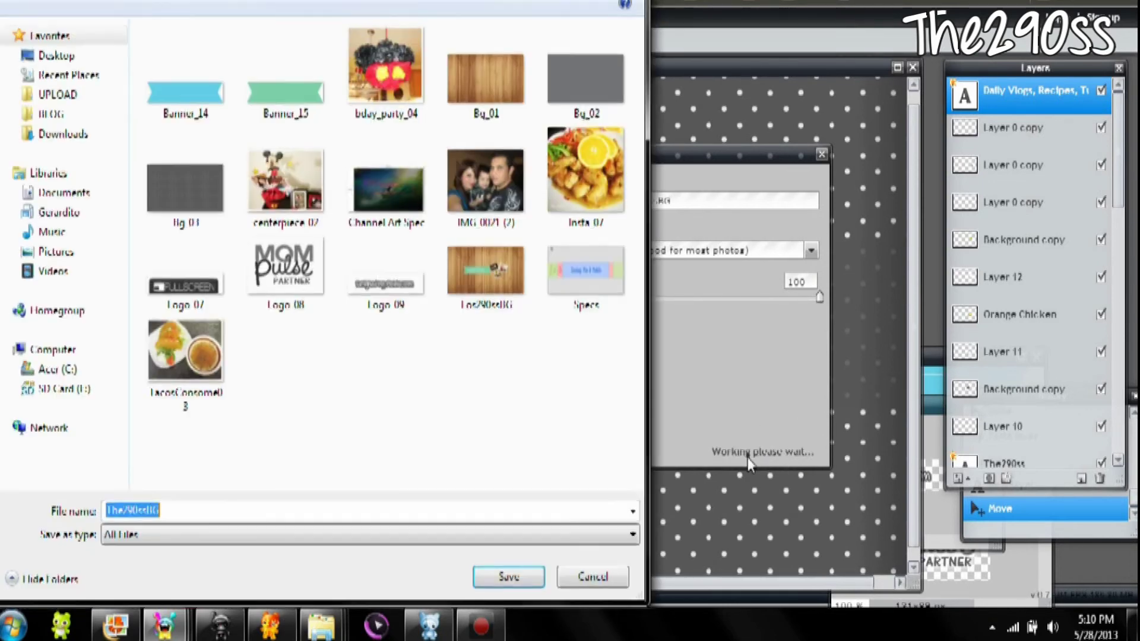
left_click(506, 576)
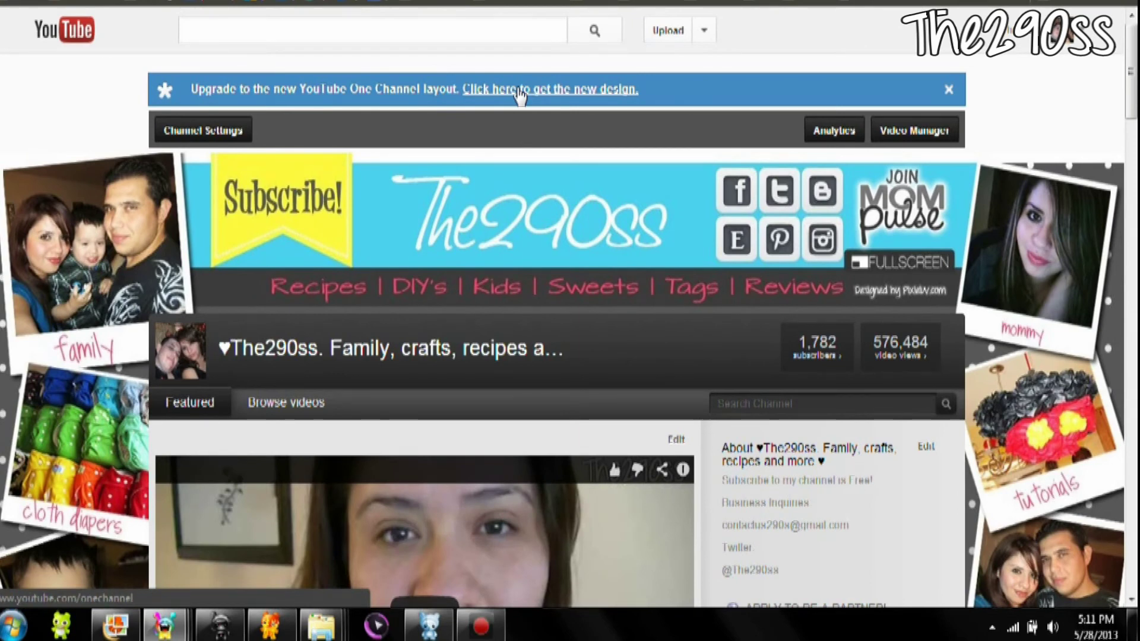
On YouTube, upgrade the channel to the new One Channel design and dismiss the welcome tour
left_click(520, 95)
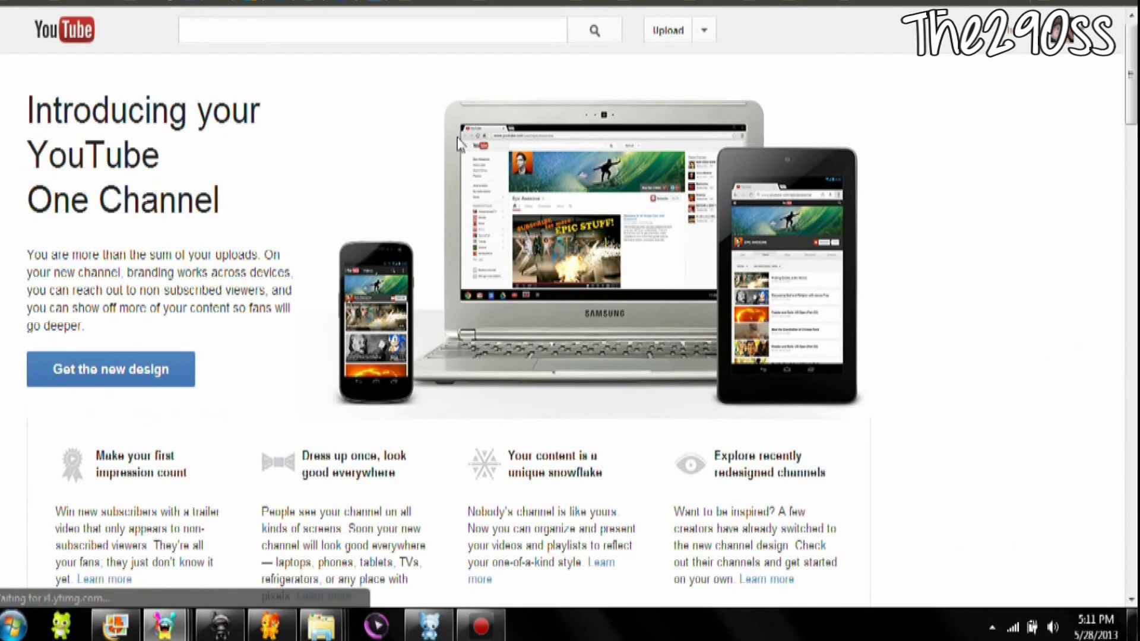
left_click(171, 374)
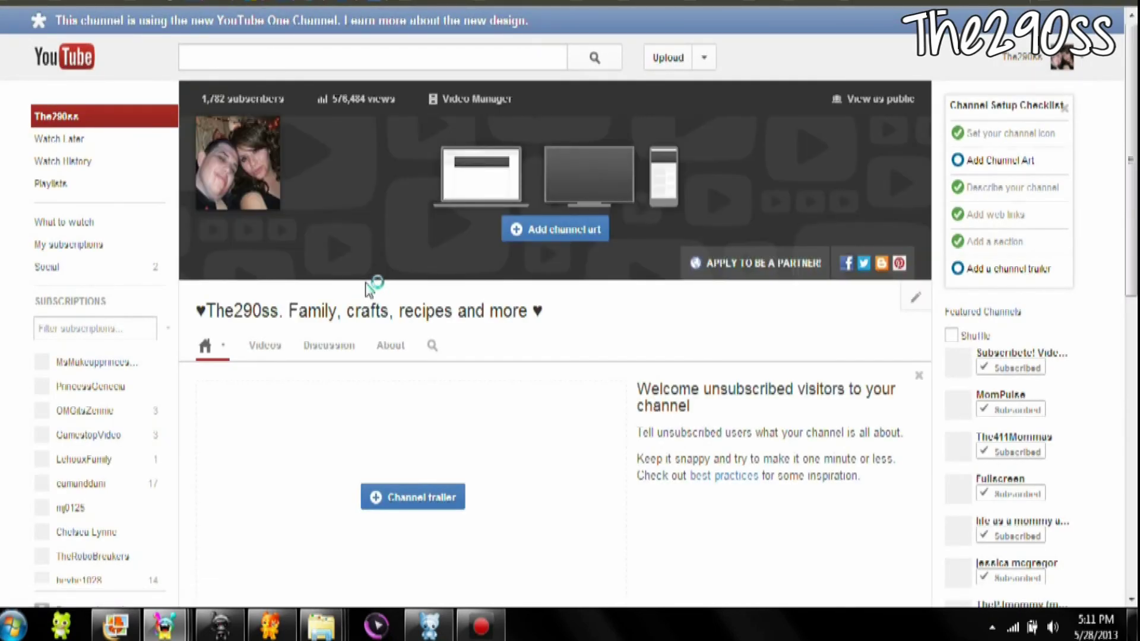
left_click(560, 238)
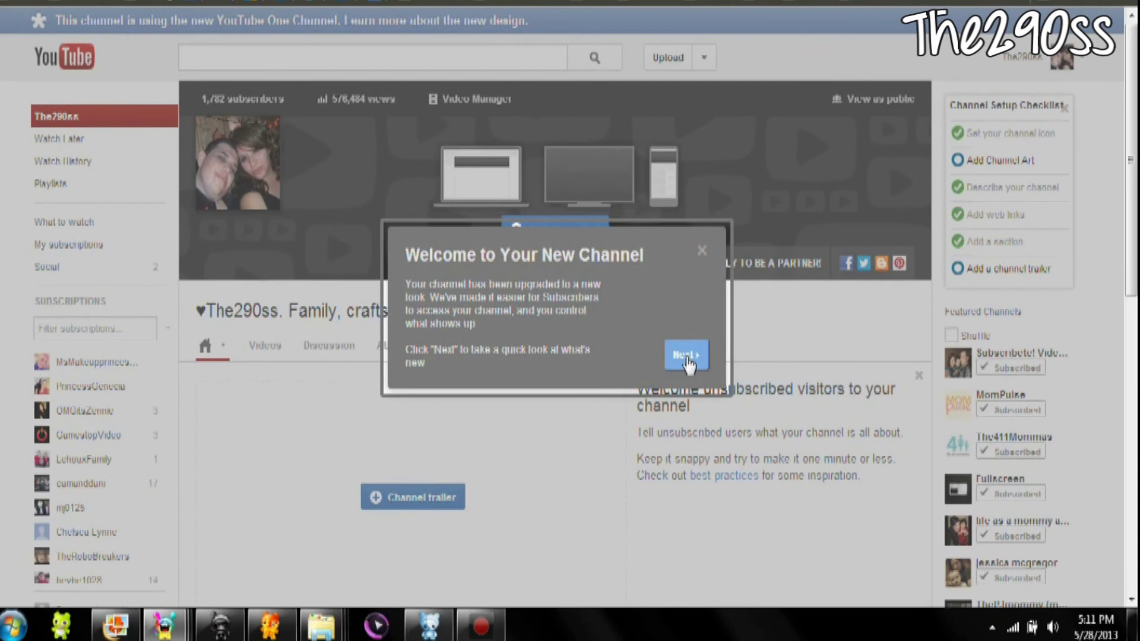
left_click(703, 250)
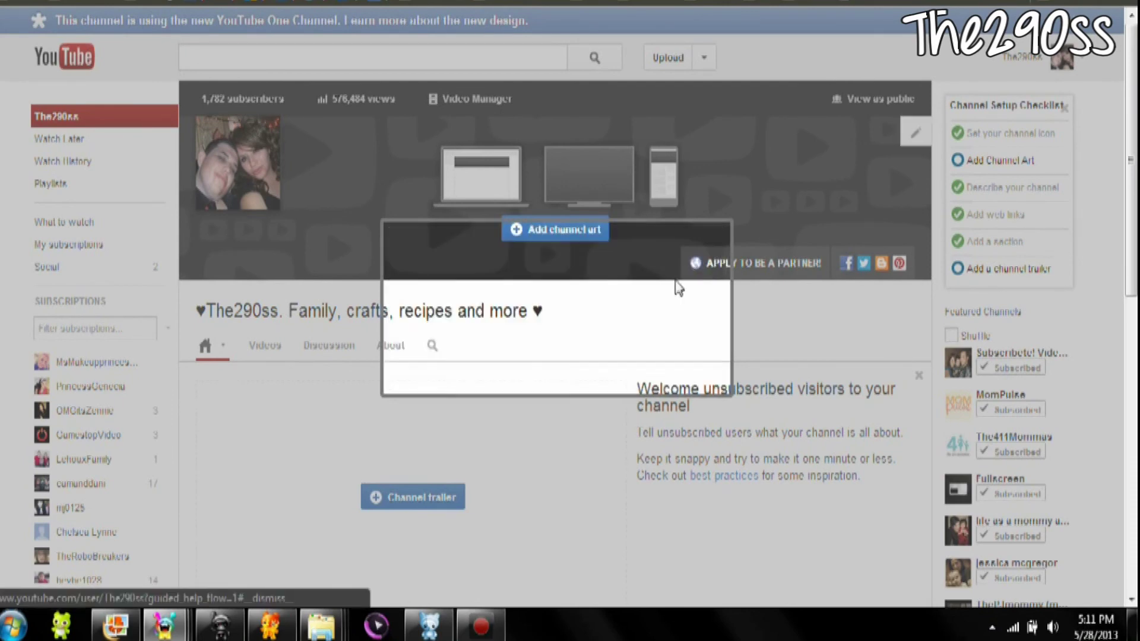
Upload The290ssBG from the computer and apply it as the channel art
left_click(558, 231)
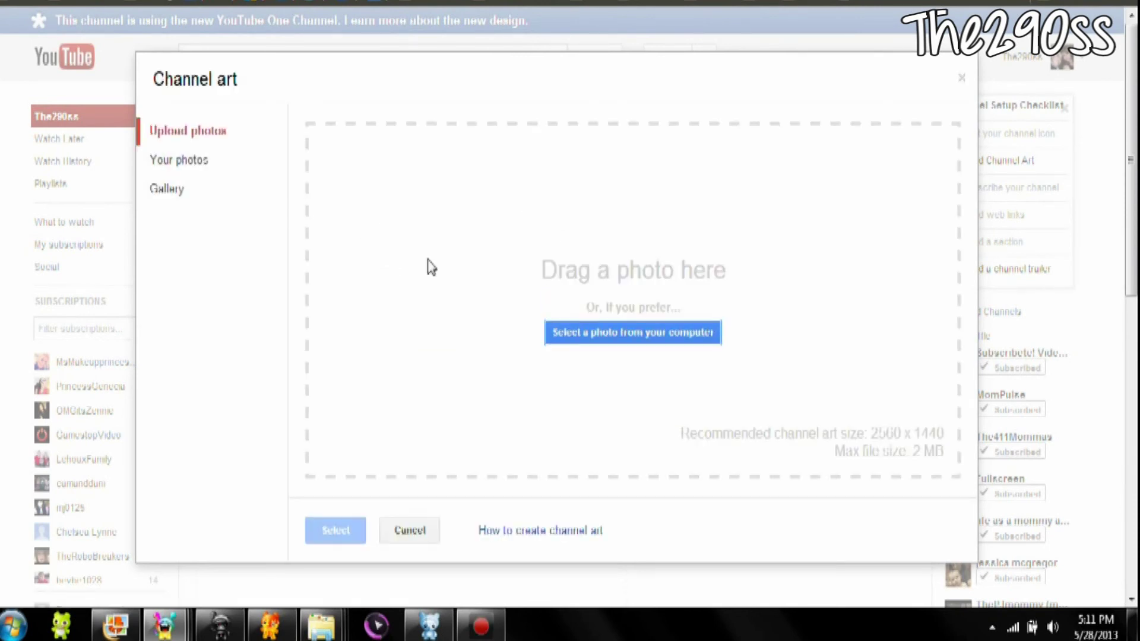
left_click(592, 337)
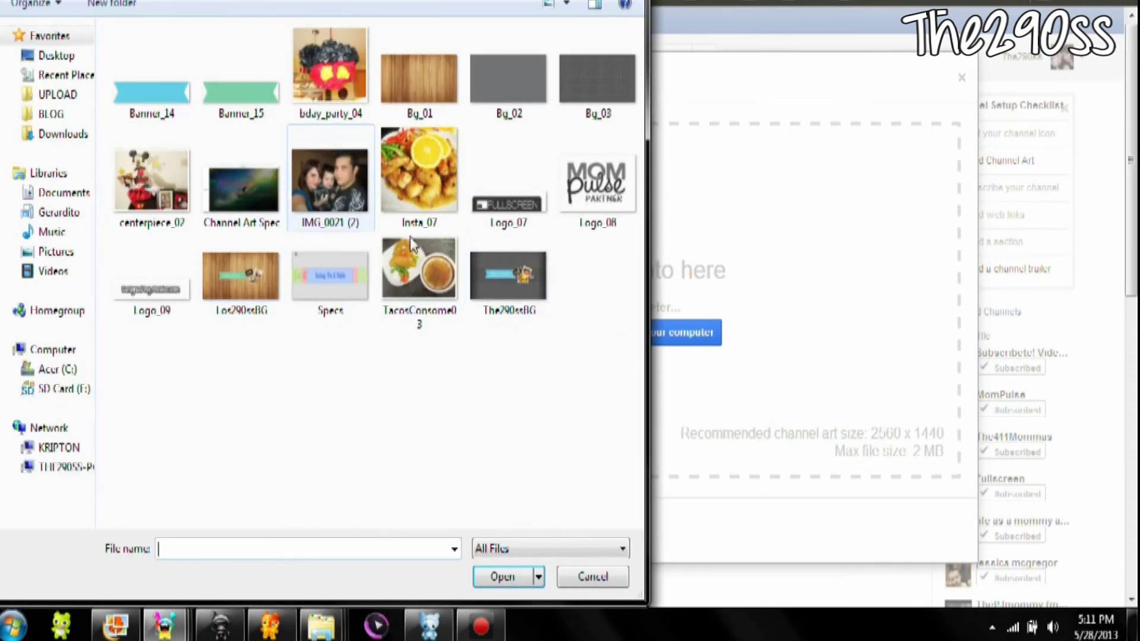
left_click(500, 305)
left_click(503, 577)
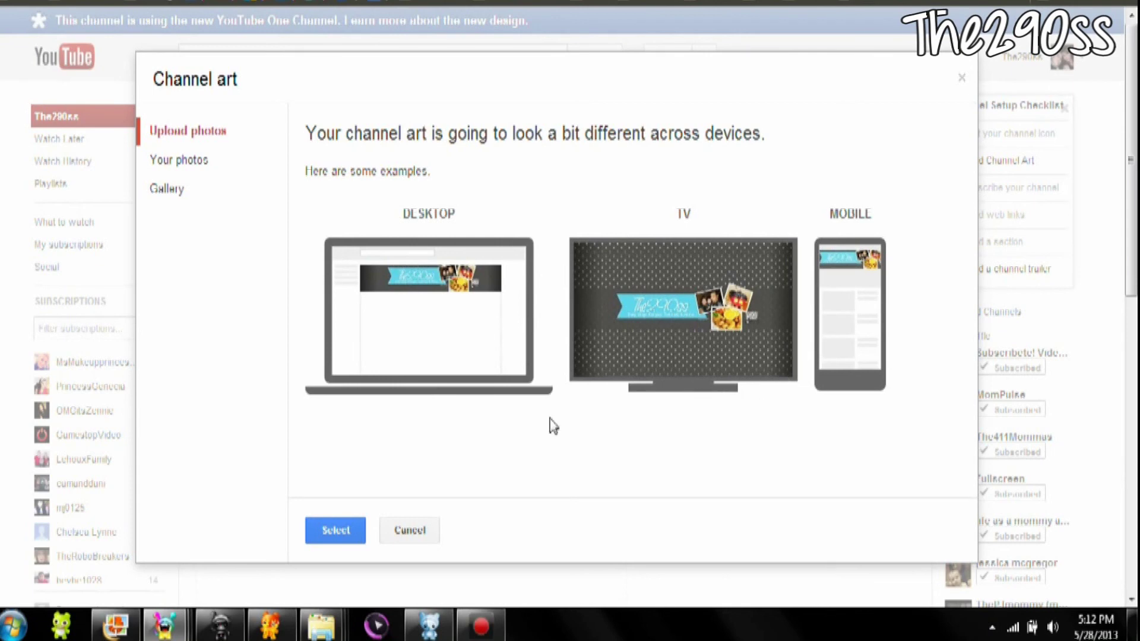
left_click(355, 540)
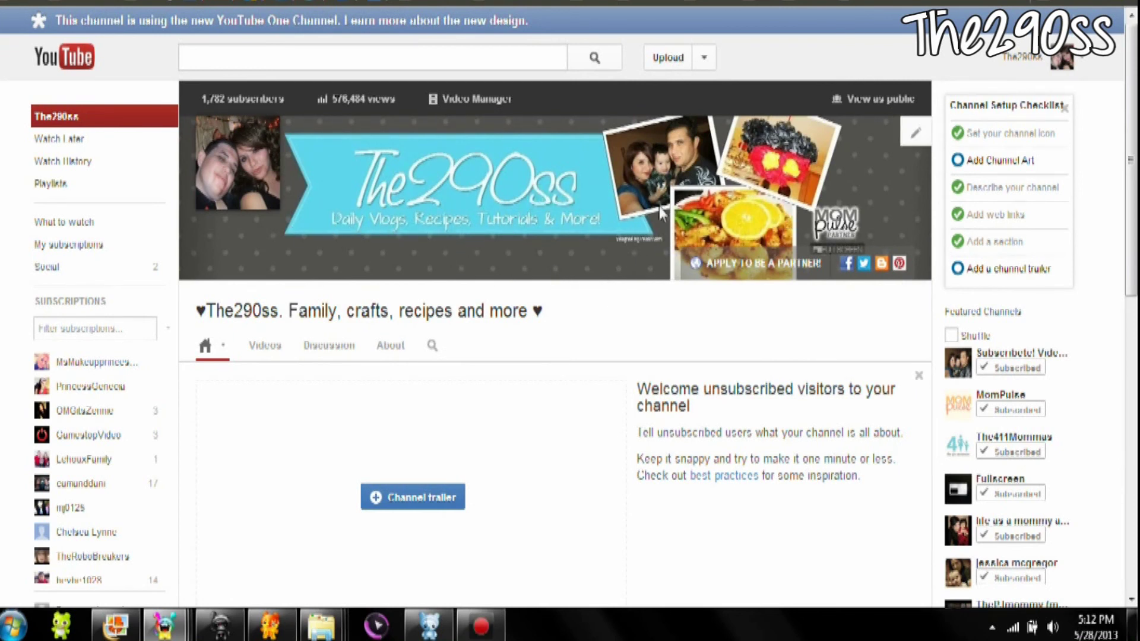
left_click(875, 113)
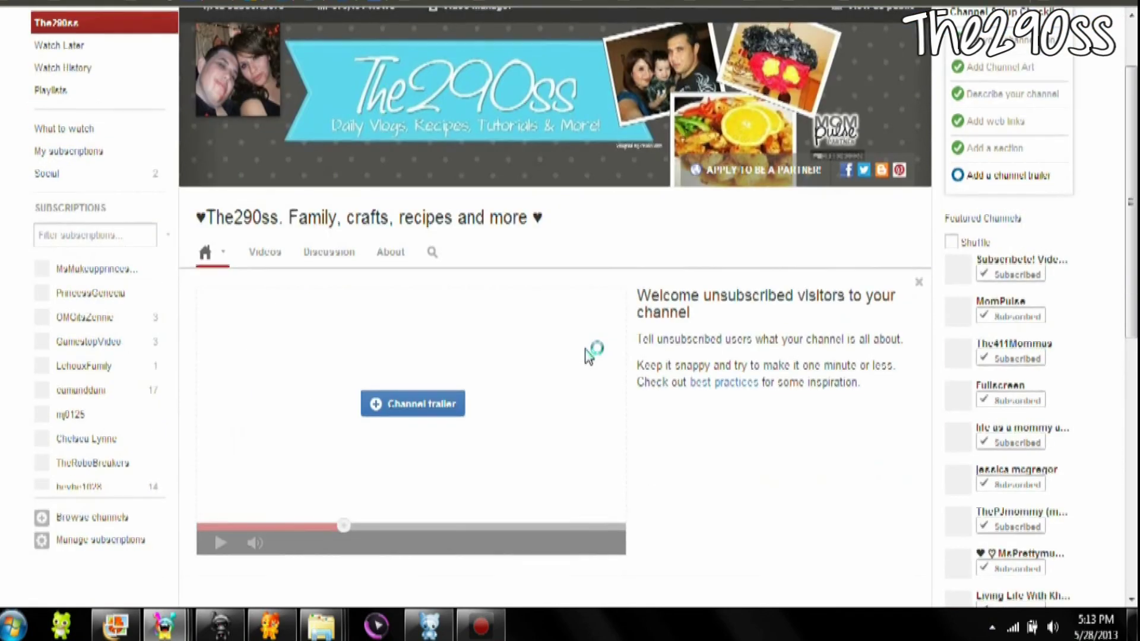
Add a channel section below Popular uploads with Recent uploads as its content, dismissing the Sections tip
scroll(588, 354, "down", 5)
scroll(586, 355, "up", 5)
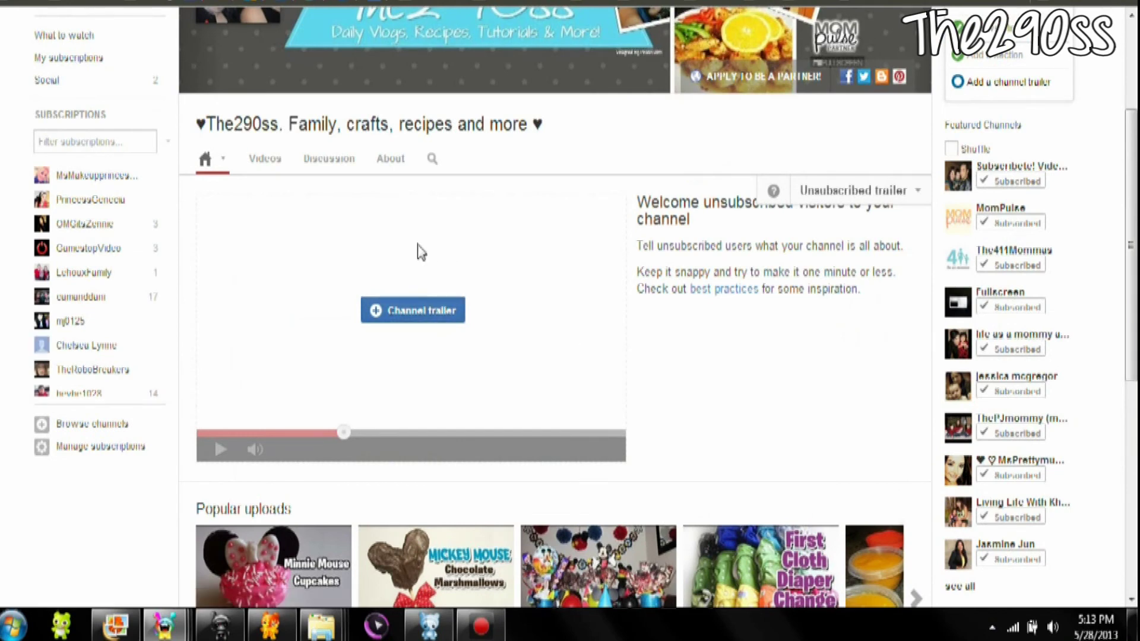
scroll(469, 351, "down", 5)
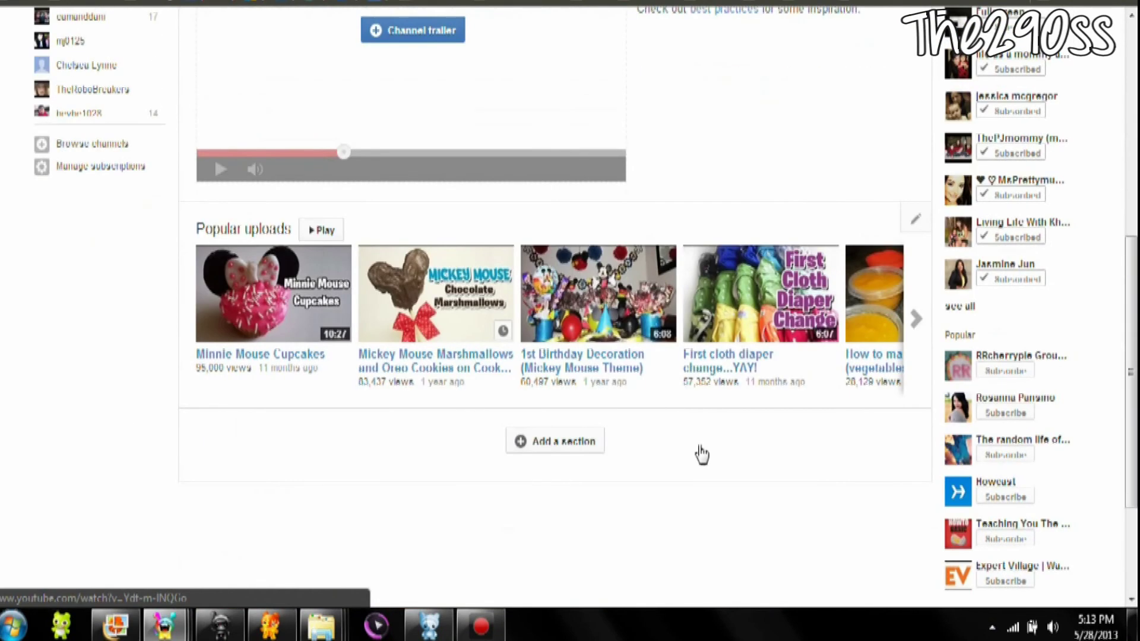
left_click(576, 449)
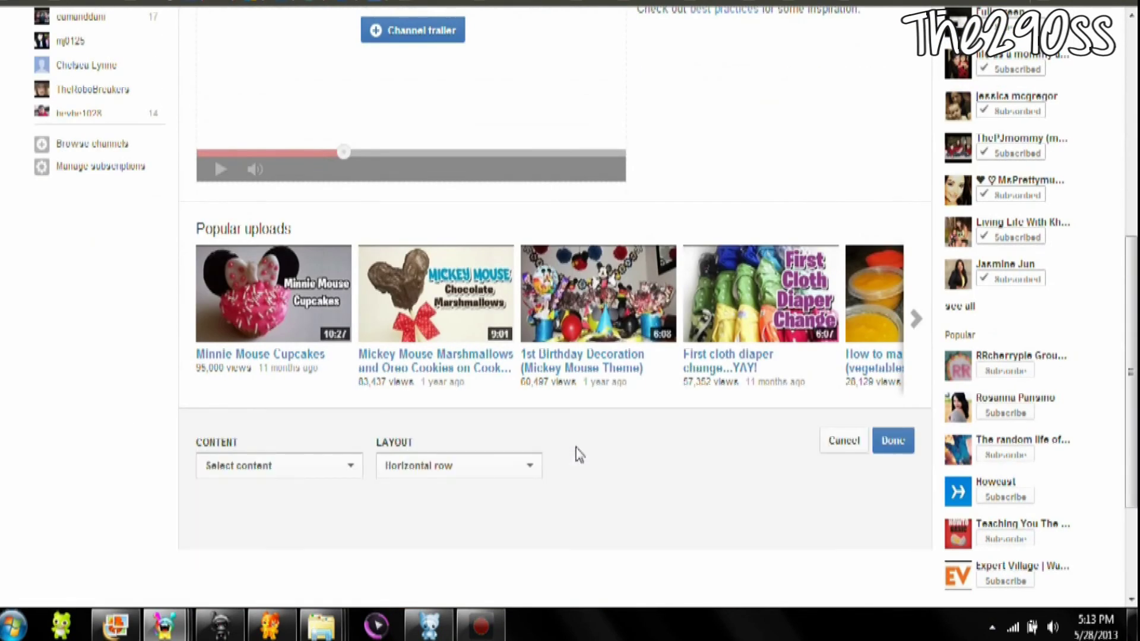
scroll(579, 454, "down", 3)
left_click(353, 291)
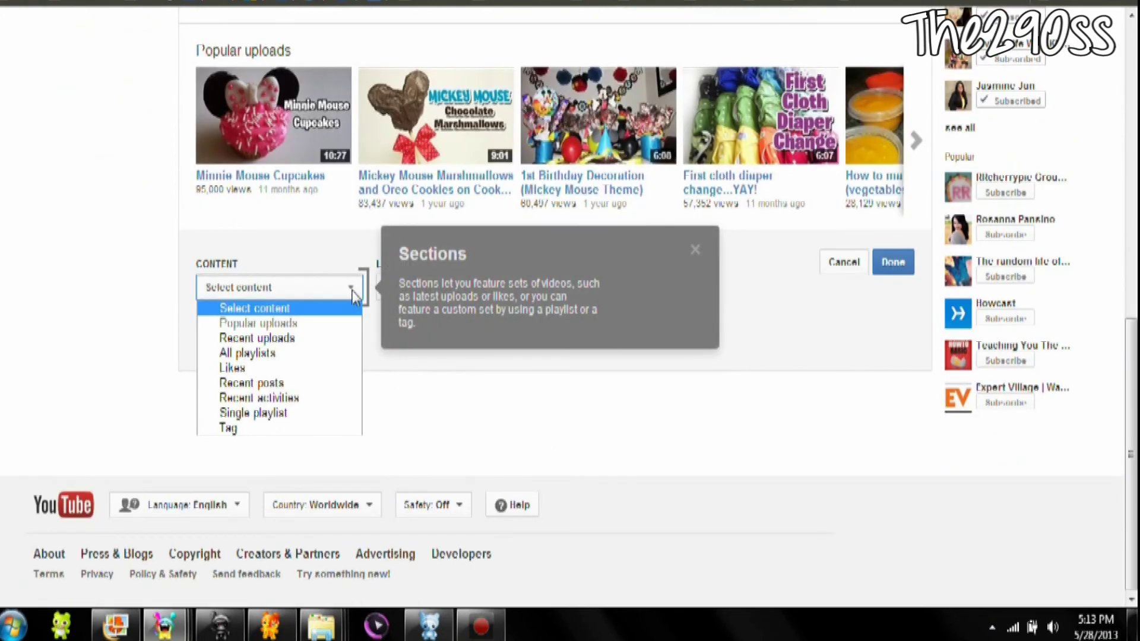
left_click(315, 339)
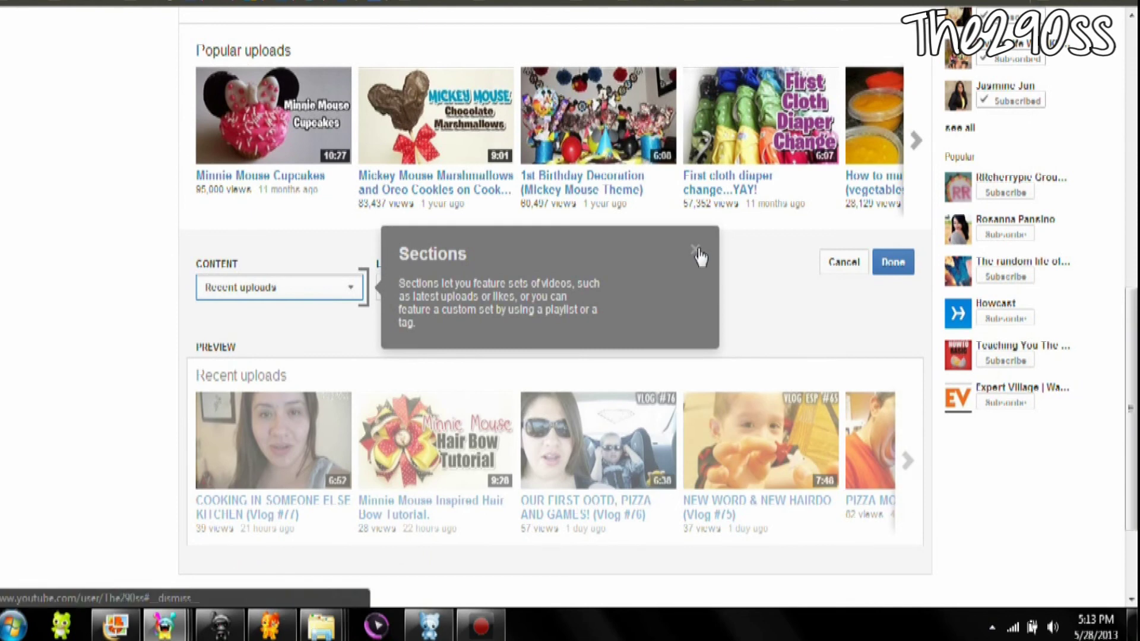
left_click(696, 253)
Set the Recent uploads section's layout to Vertical list, check its preview and save the section
left_click(478, 292)
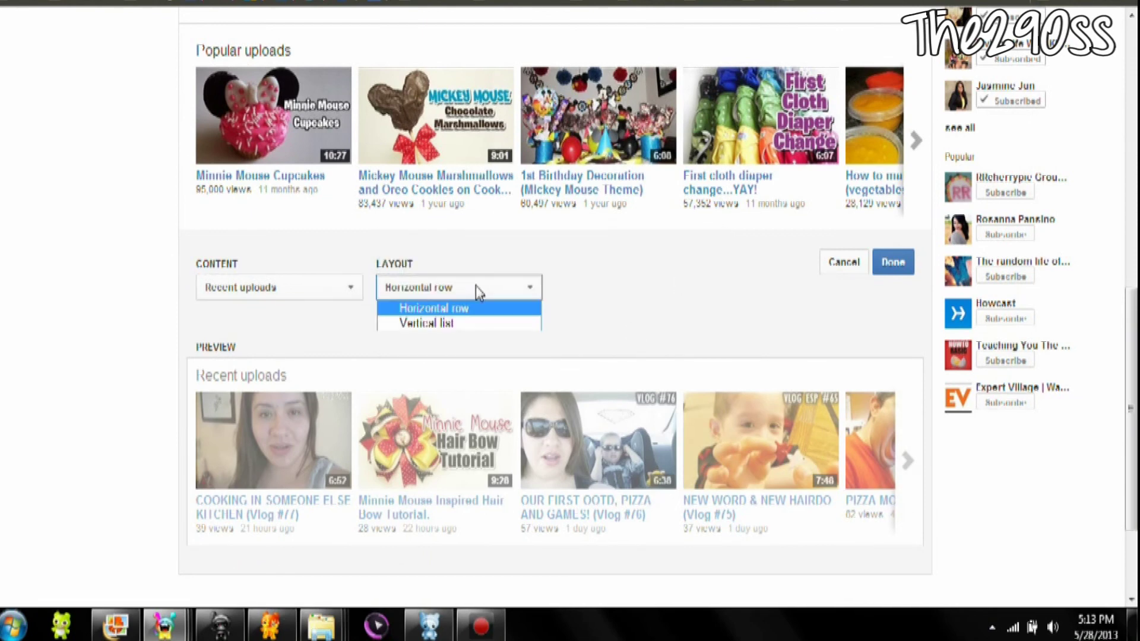
left_click(479, 323)
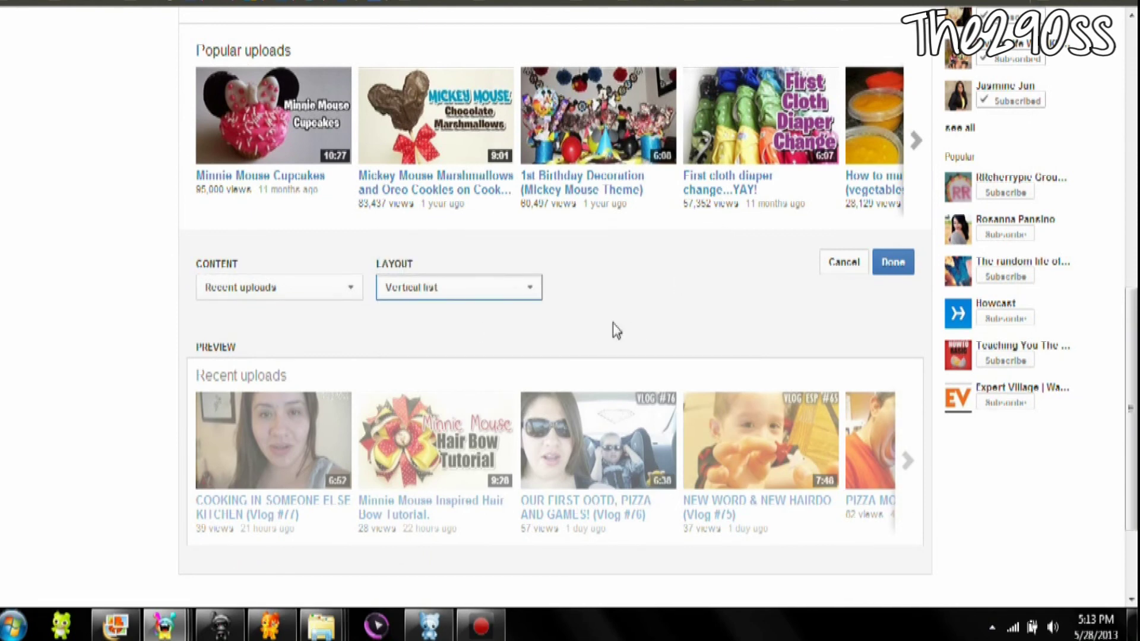
scroll(612, 326, "down", 3)
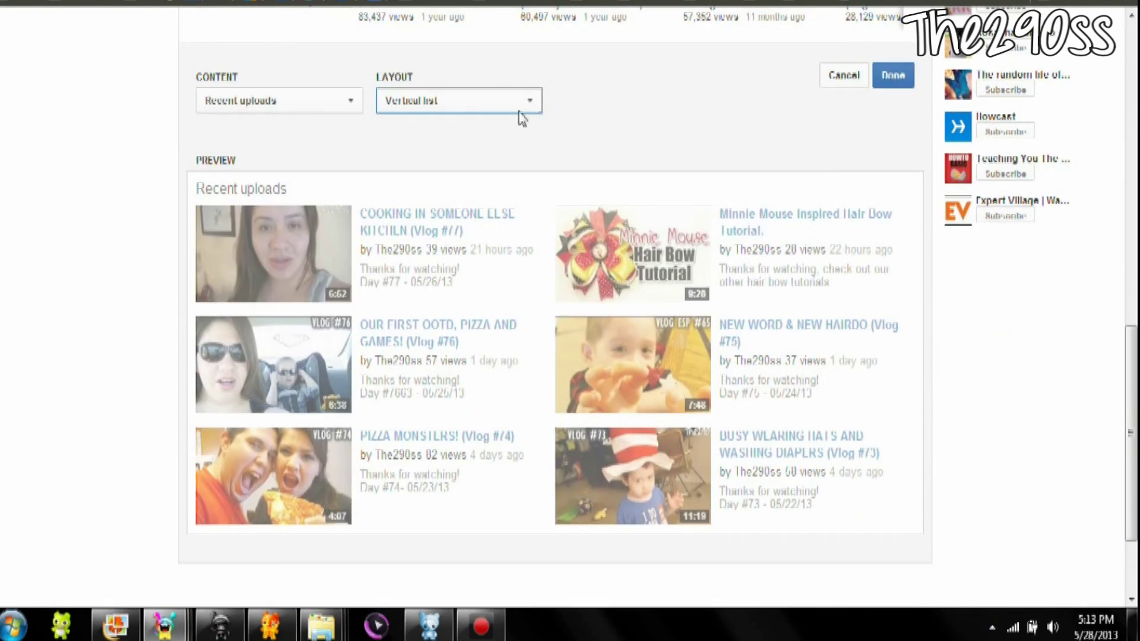
scroll(628, 212, "up", 3)
left_click(893, 169)
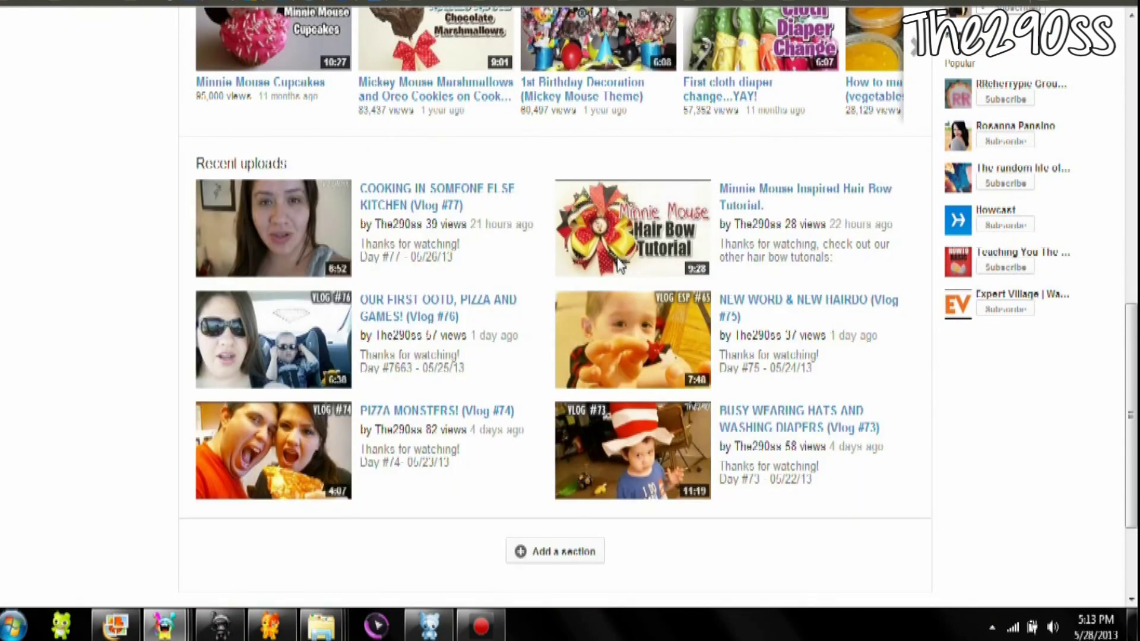
Add another section below Recent uploads with All playlists as its content, save it and review the channel page
scroll(617, 257, "down", 3)
left_click(550, 452)
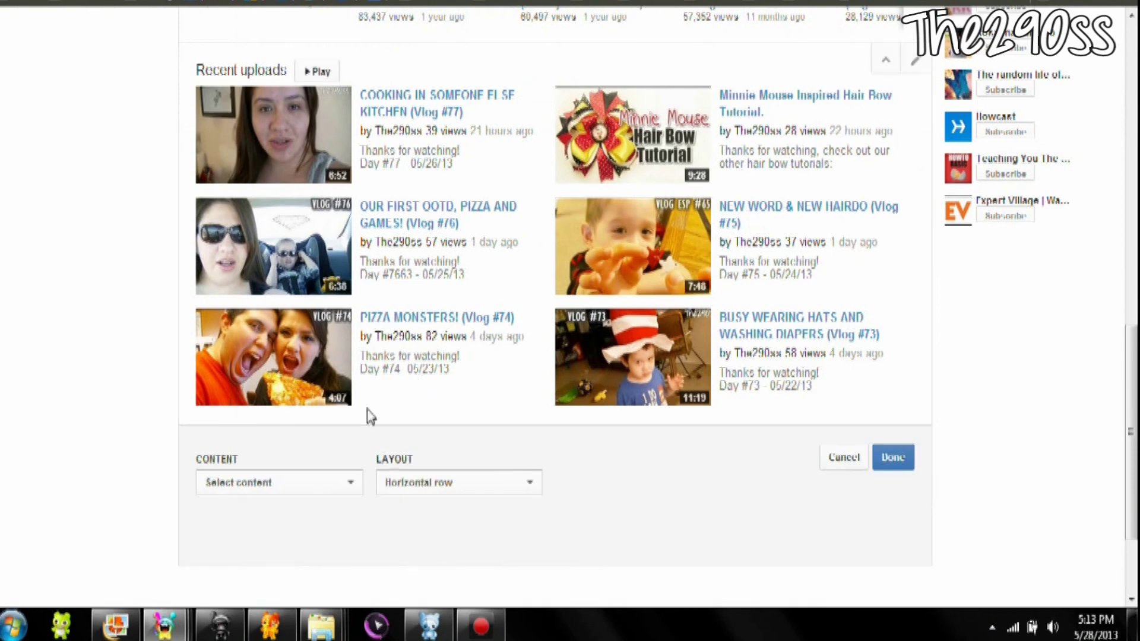
scroll(357, 439, "down", 3)
left_click(346, 391)
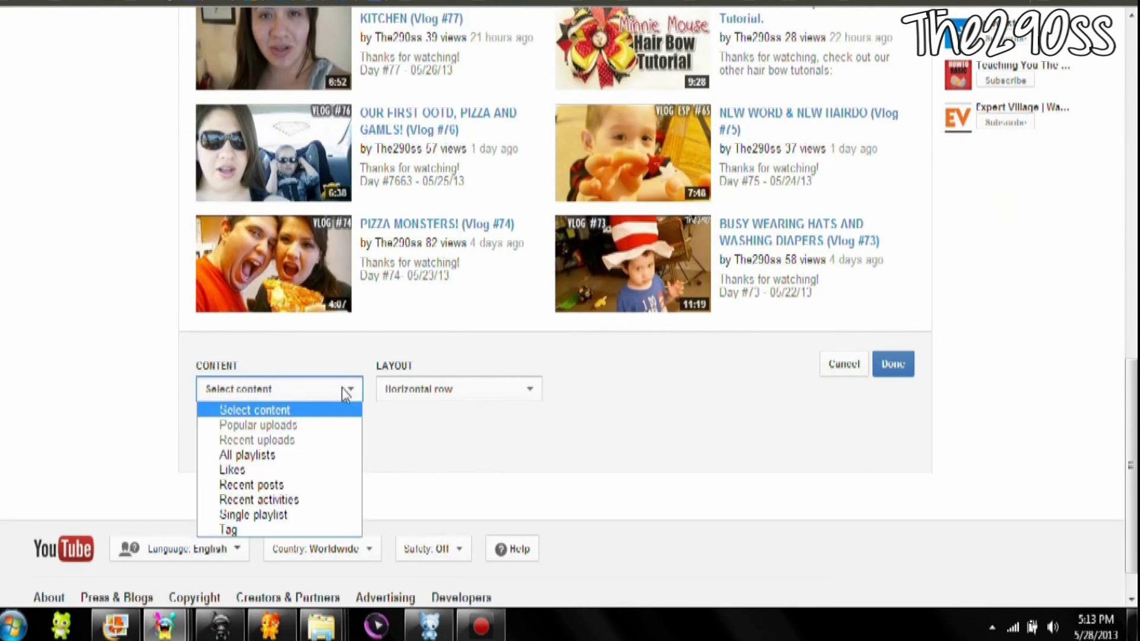
left_click(318, 465)
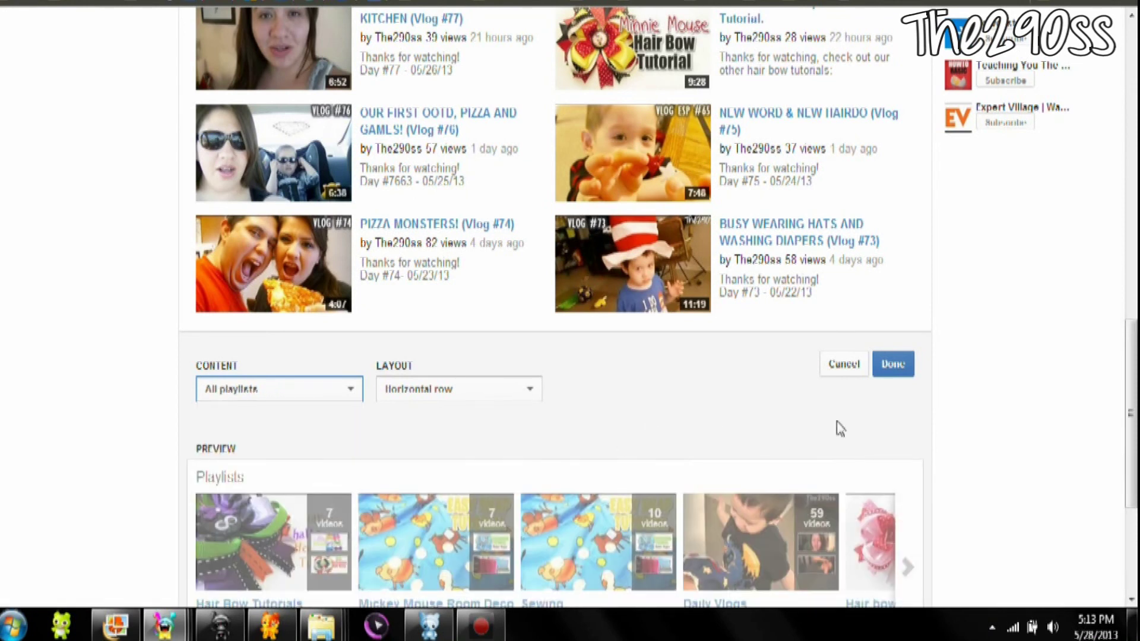
left_click(906, 369)
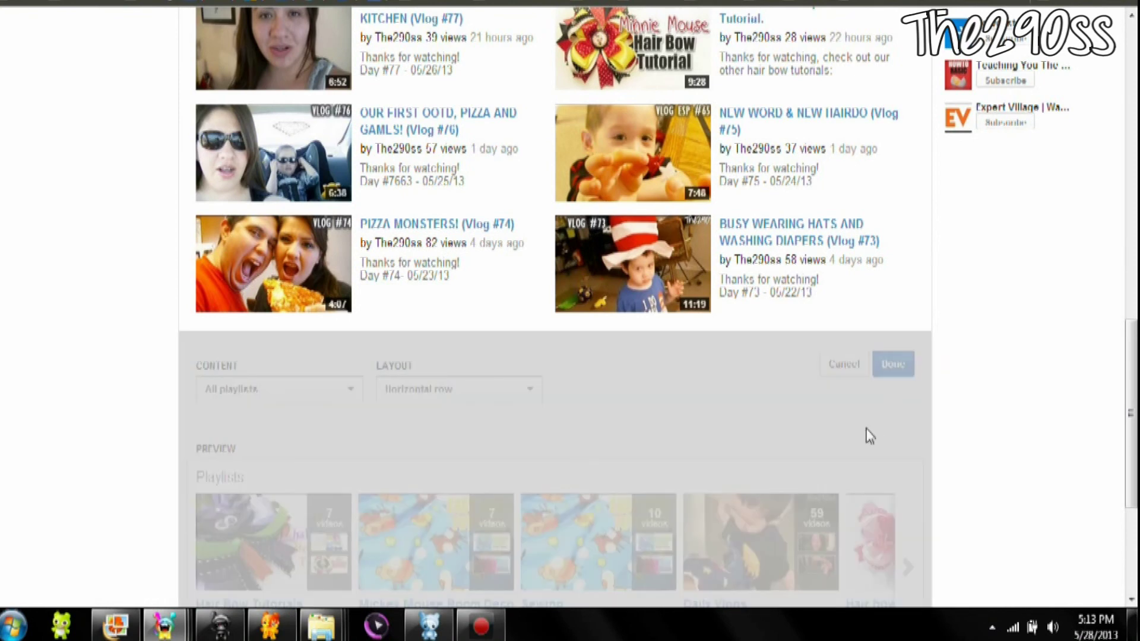
scroll(861, 439, "down", 2)
scroll(859, 448, "up", 1)
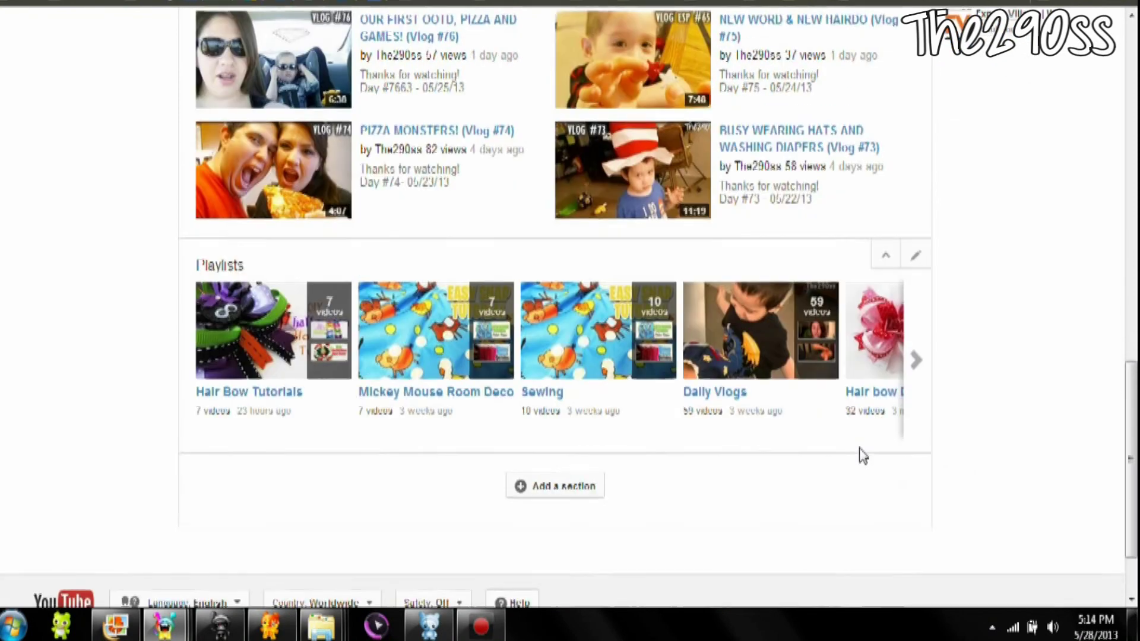
scroll(863, 456, "up", 10)
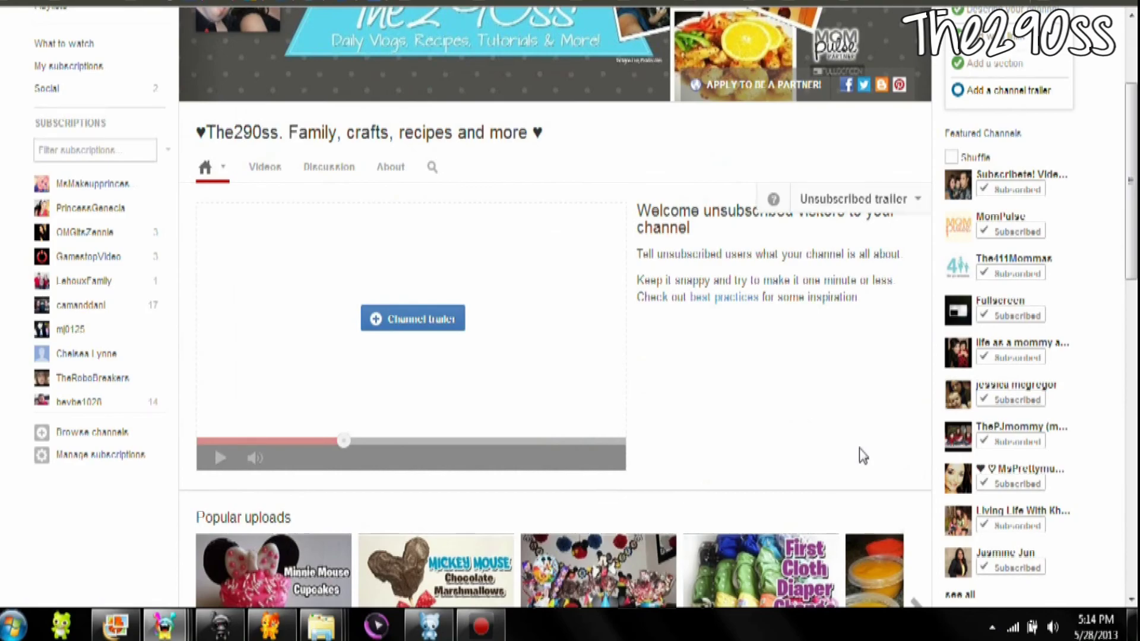